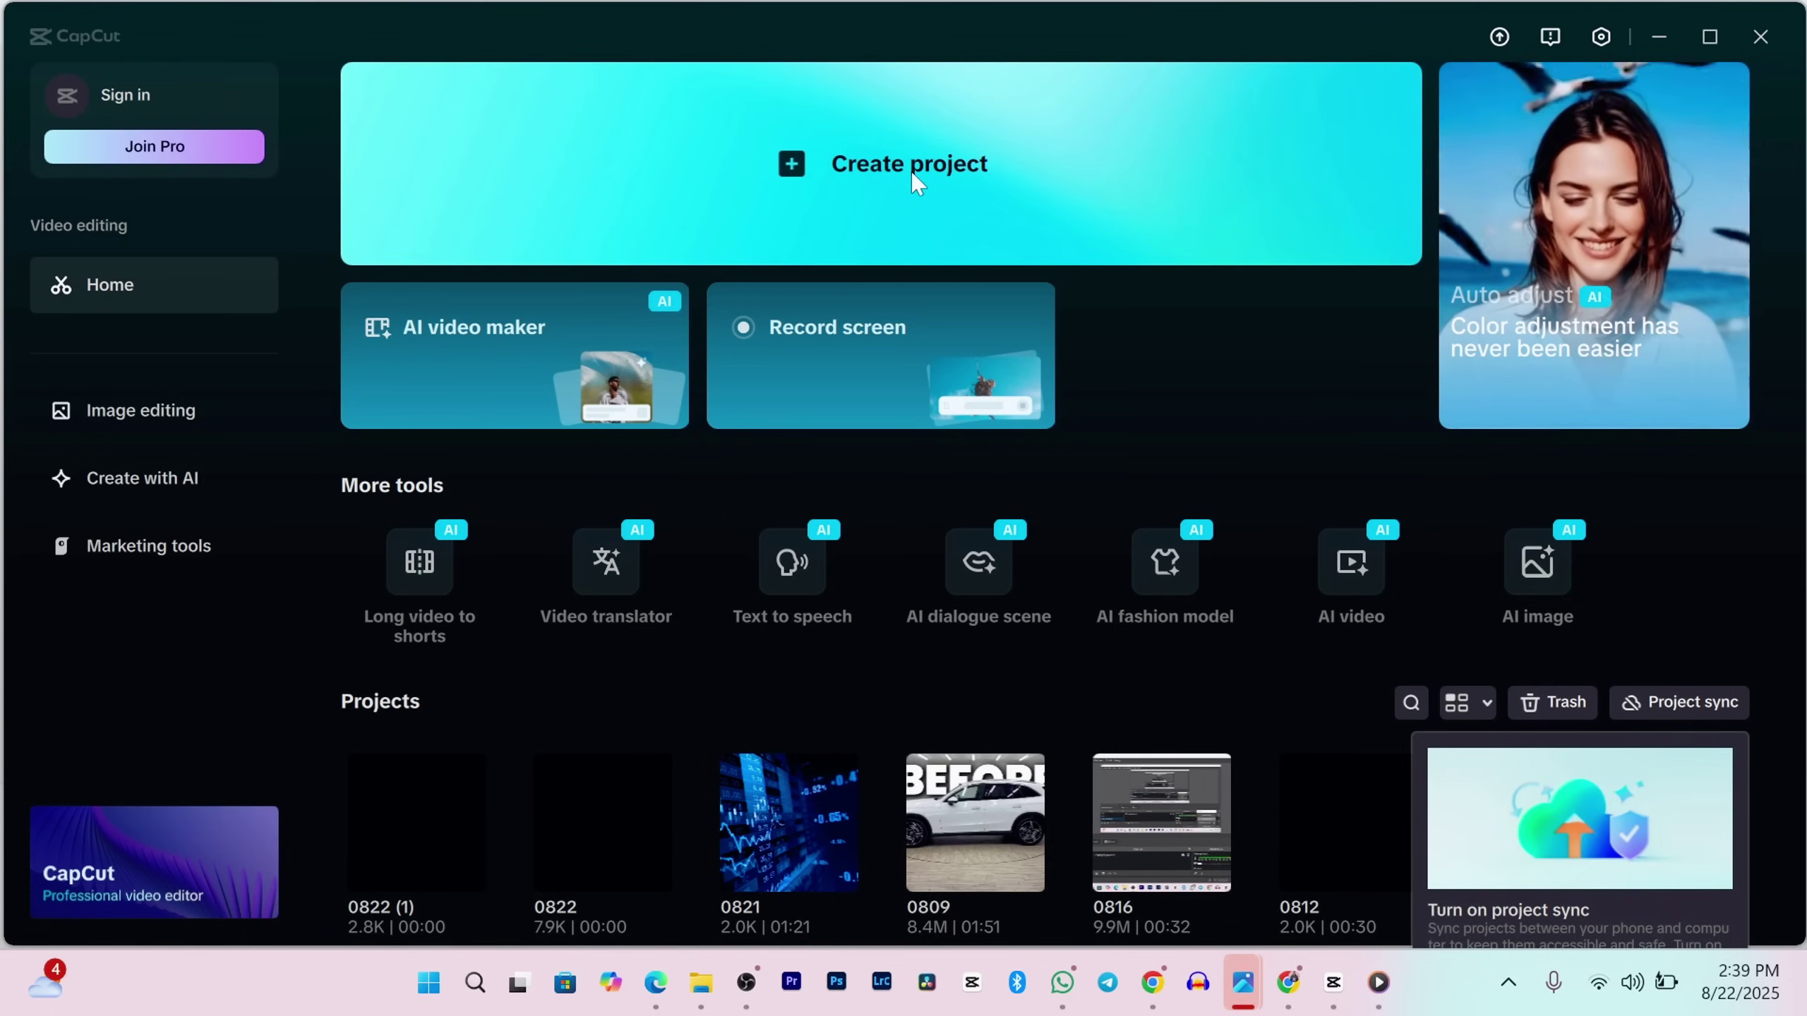
Step: Create project 0822 (2) and check its settings, keeping Original ratio, Adapted resolution and 30.00fps
{"action": "left_click", "coordinate": [915, 181]}
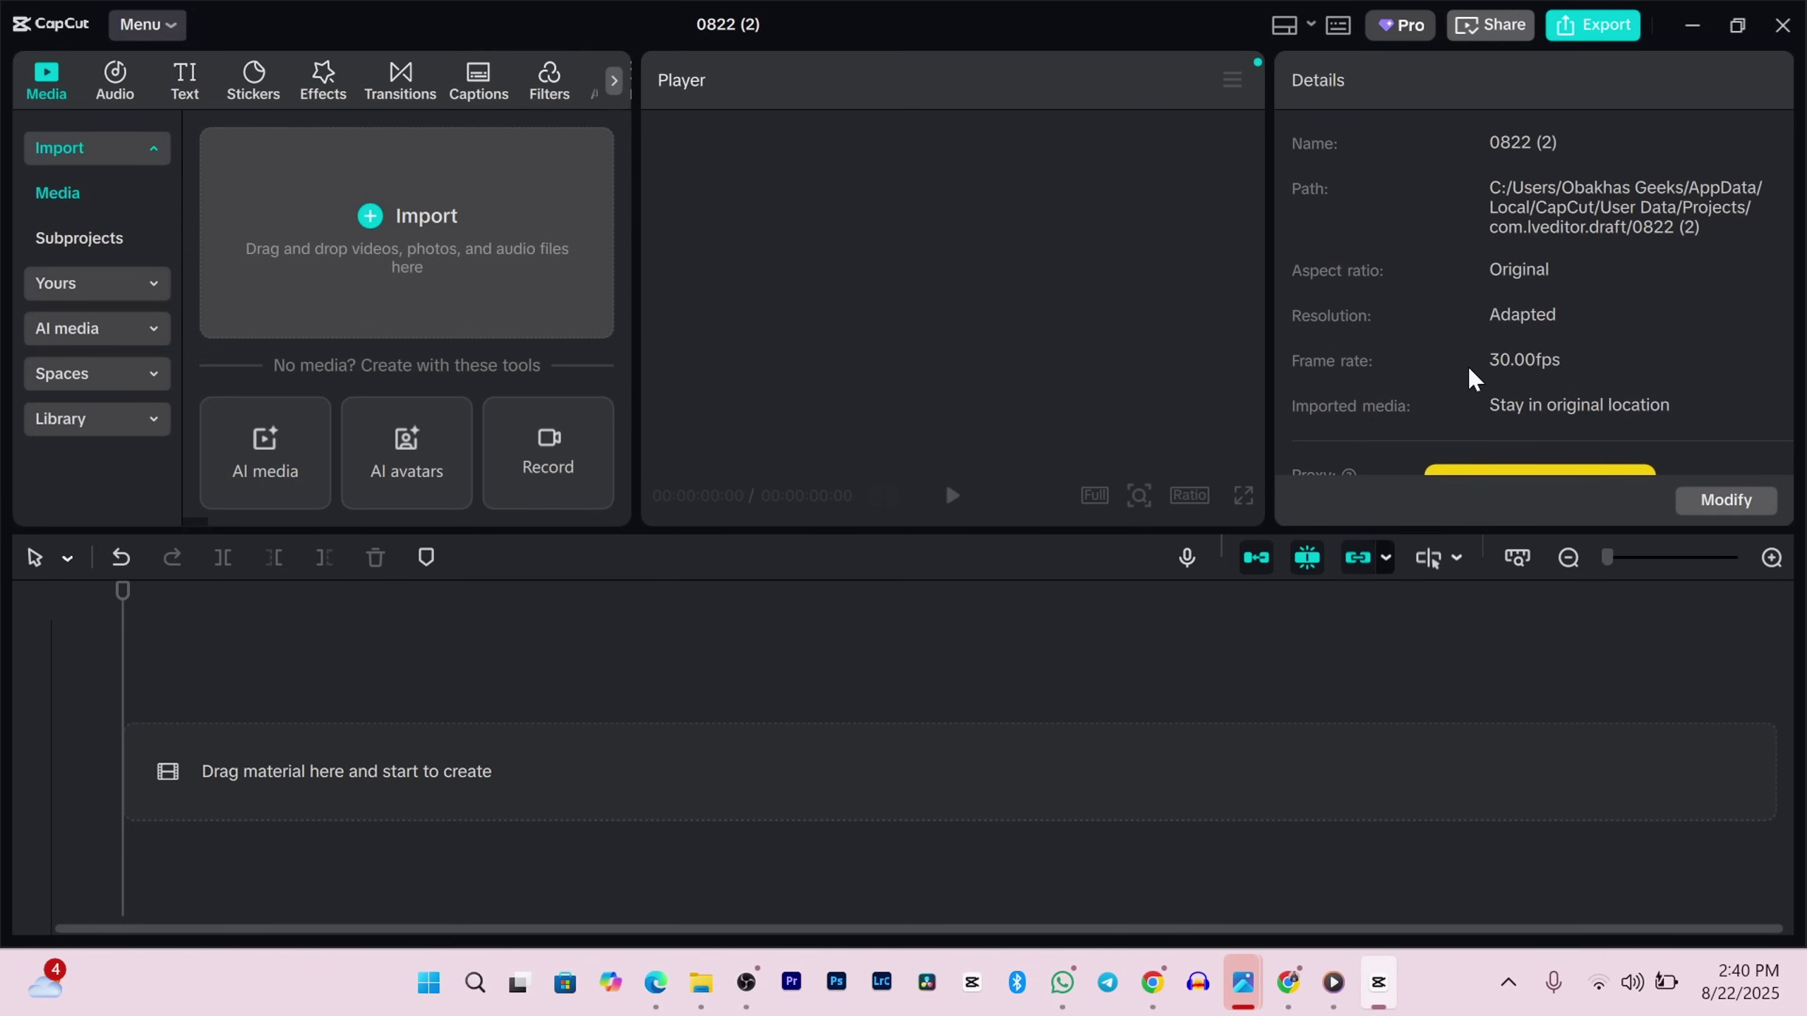
{"action": "left_click", "coordinate": [1726, 501]}
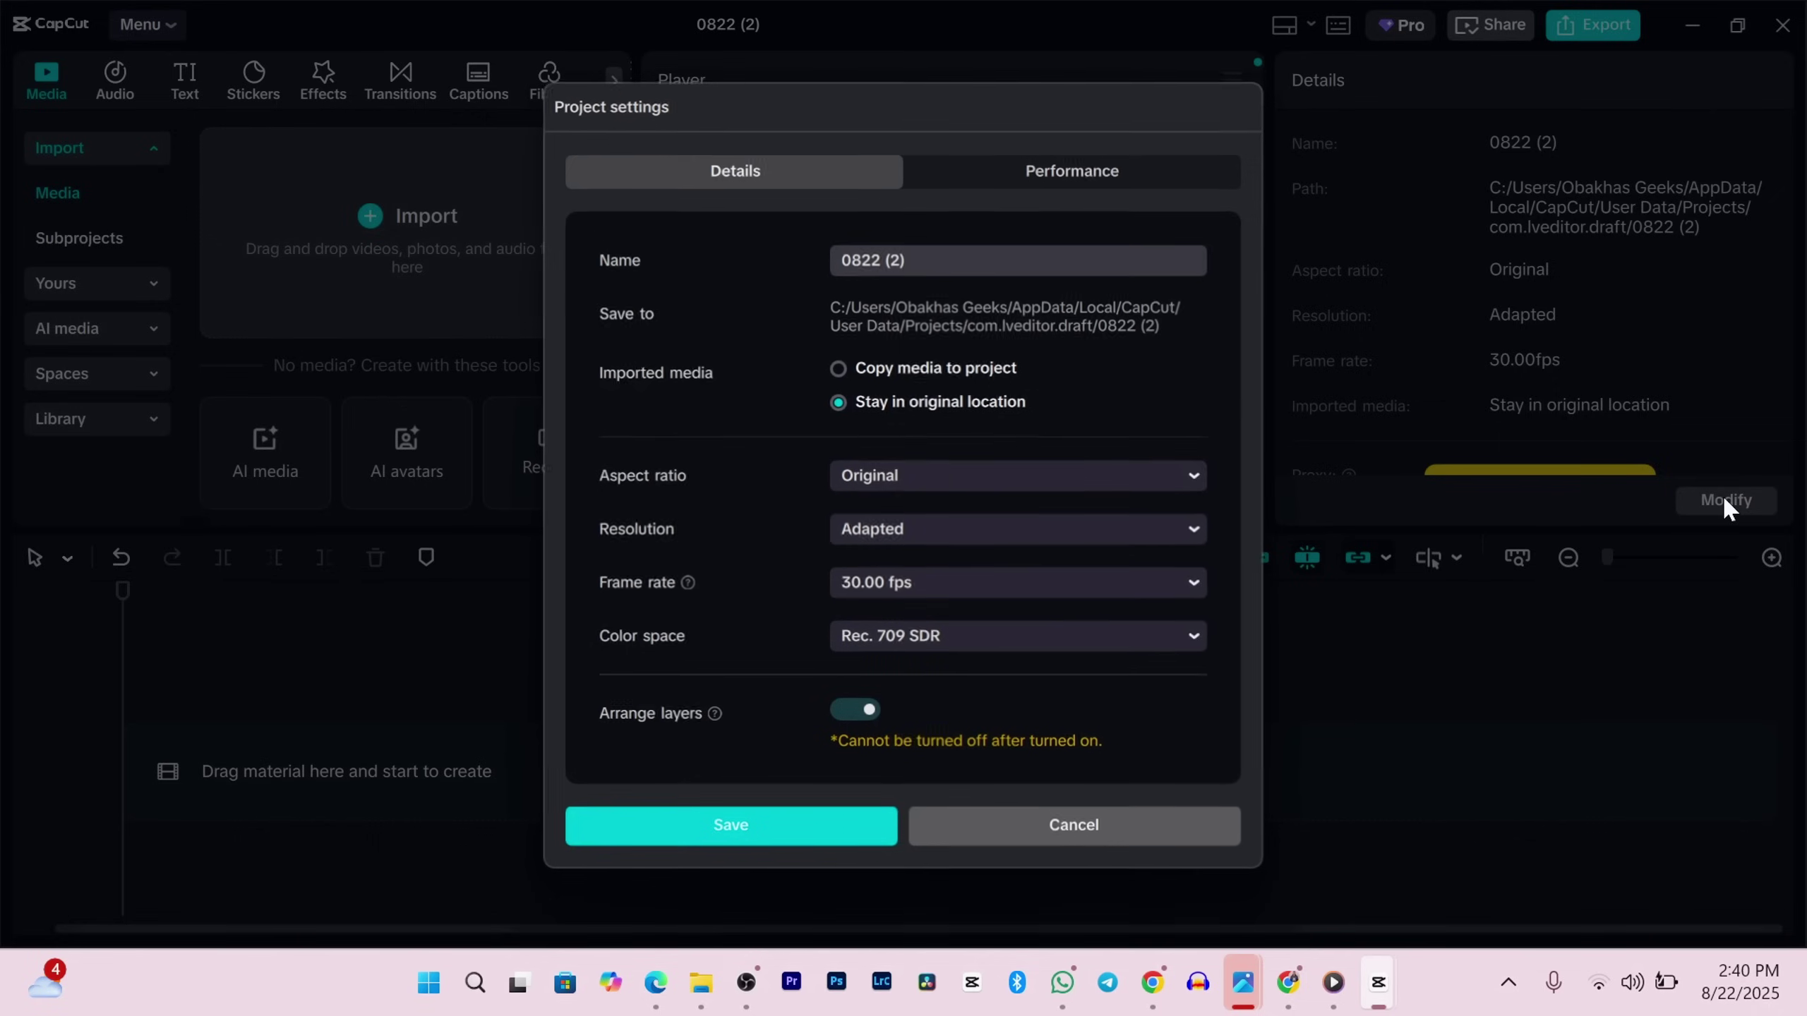
{"action": "left_click", "coordinate": [1082, 826]}
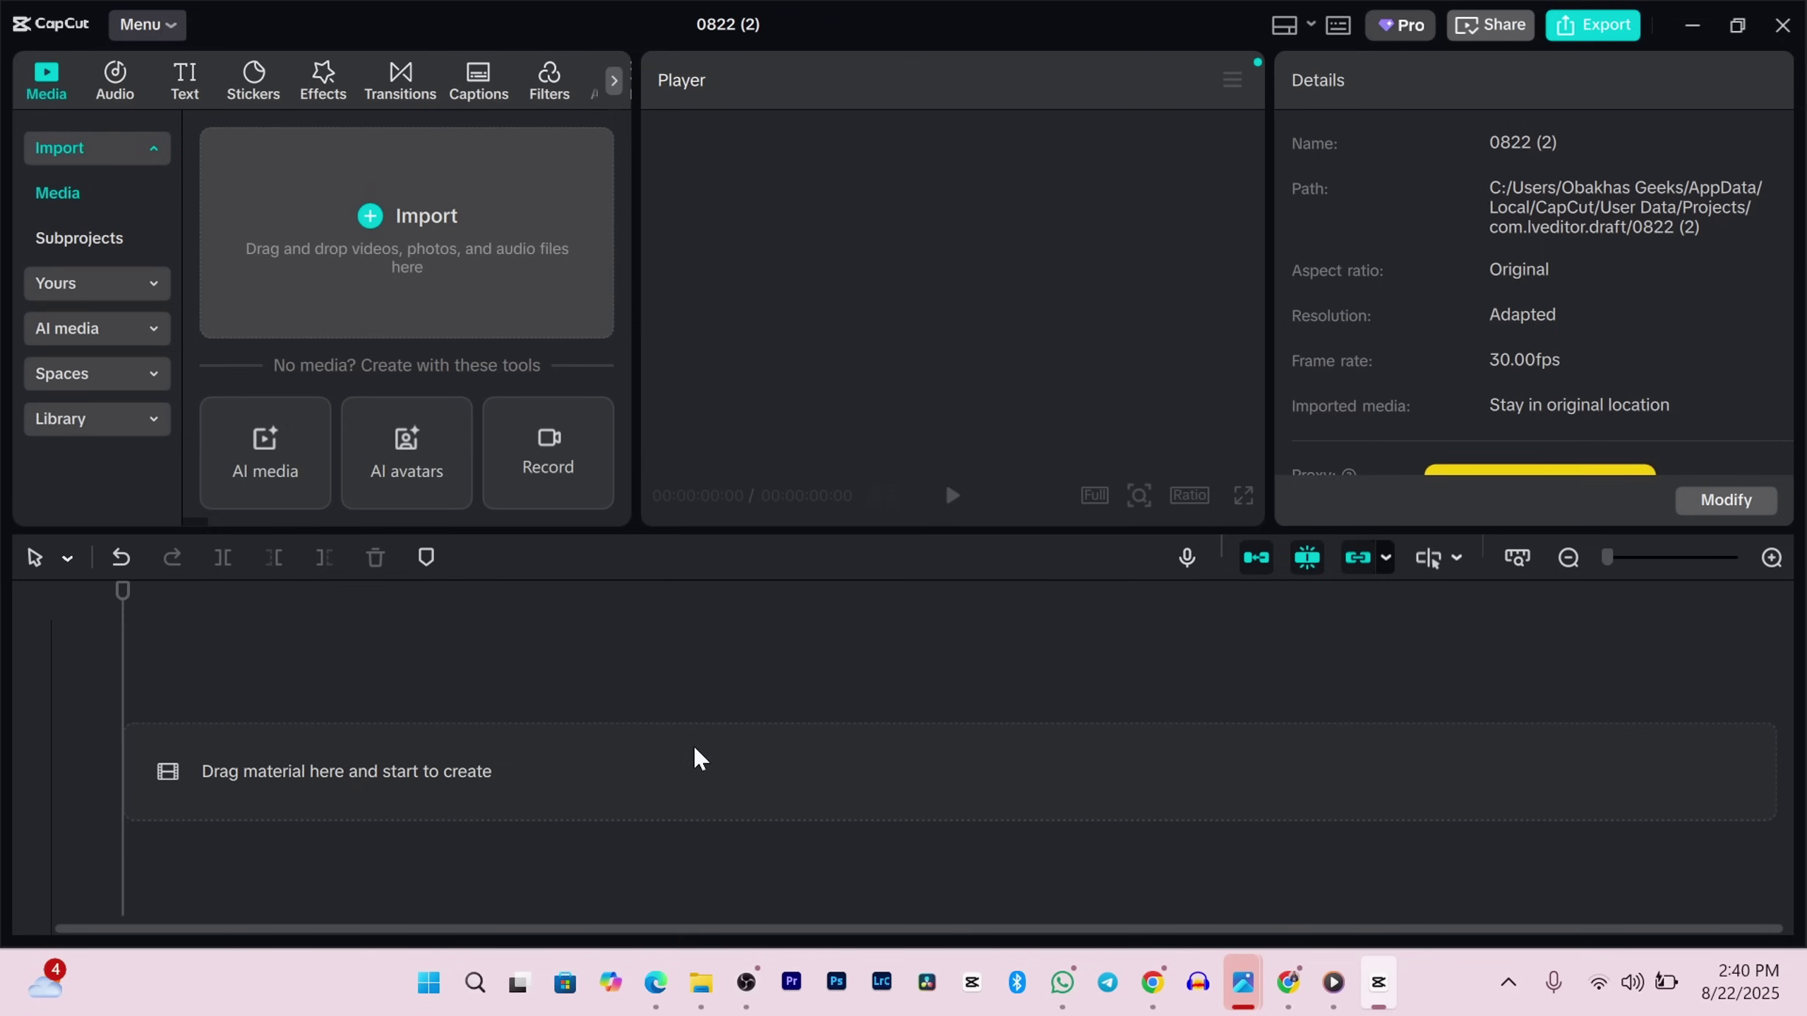
Step: Import the BMW (1), Britànic Burberry Excess and Live Wallpaper videos into the media panel
{"action": "left_click", "coordinate": [371, 216]}
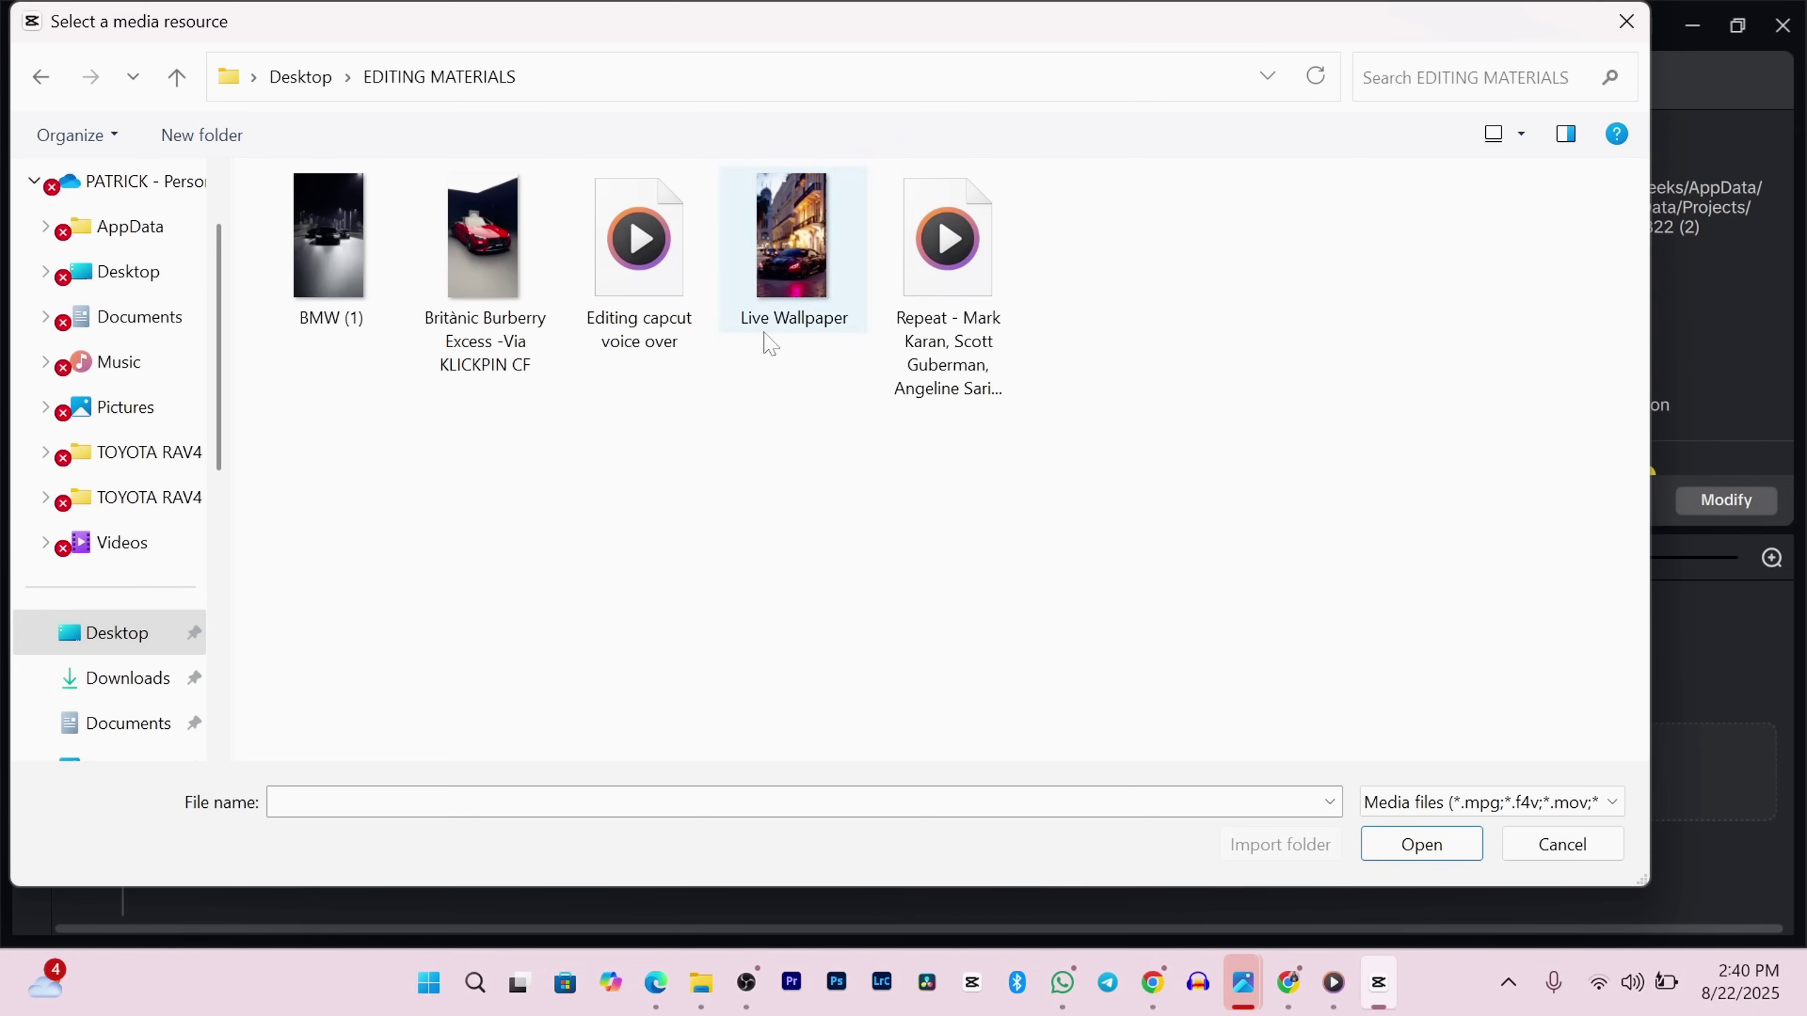
{"action": "left_click", "coordinate": [329, 298]}
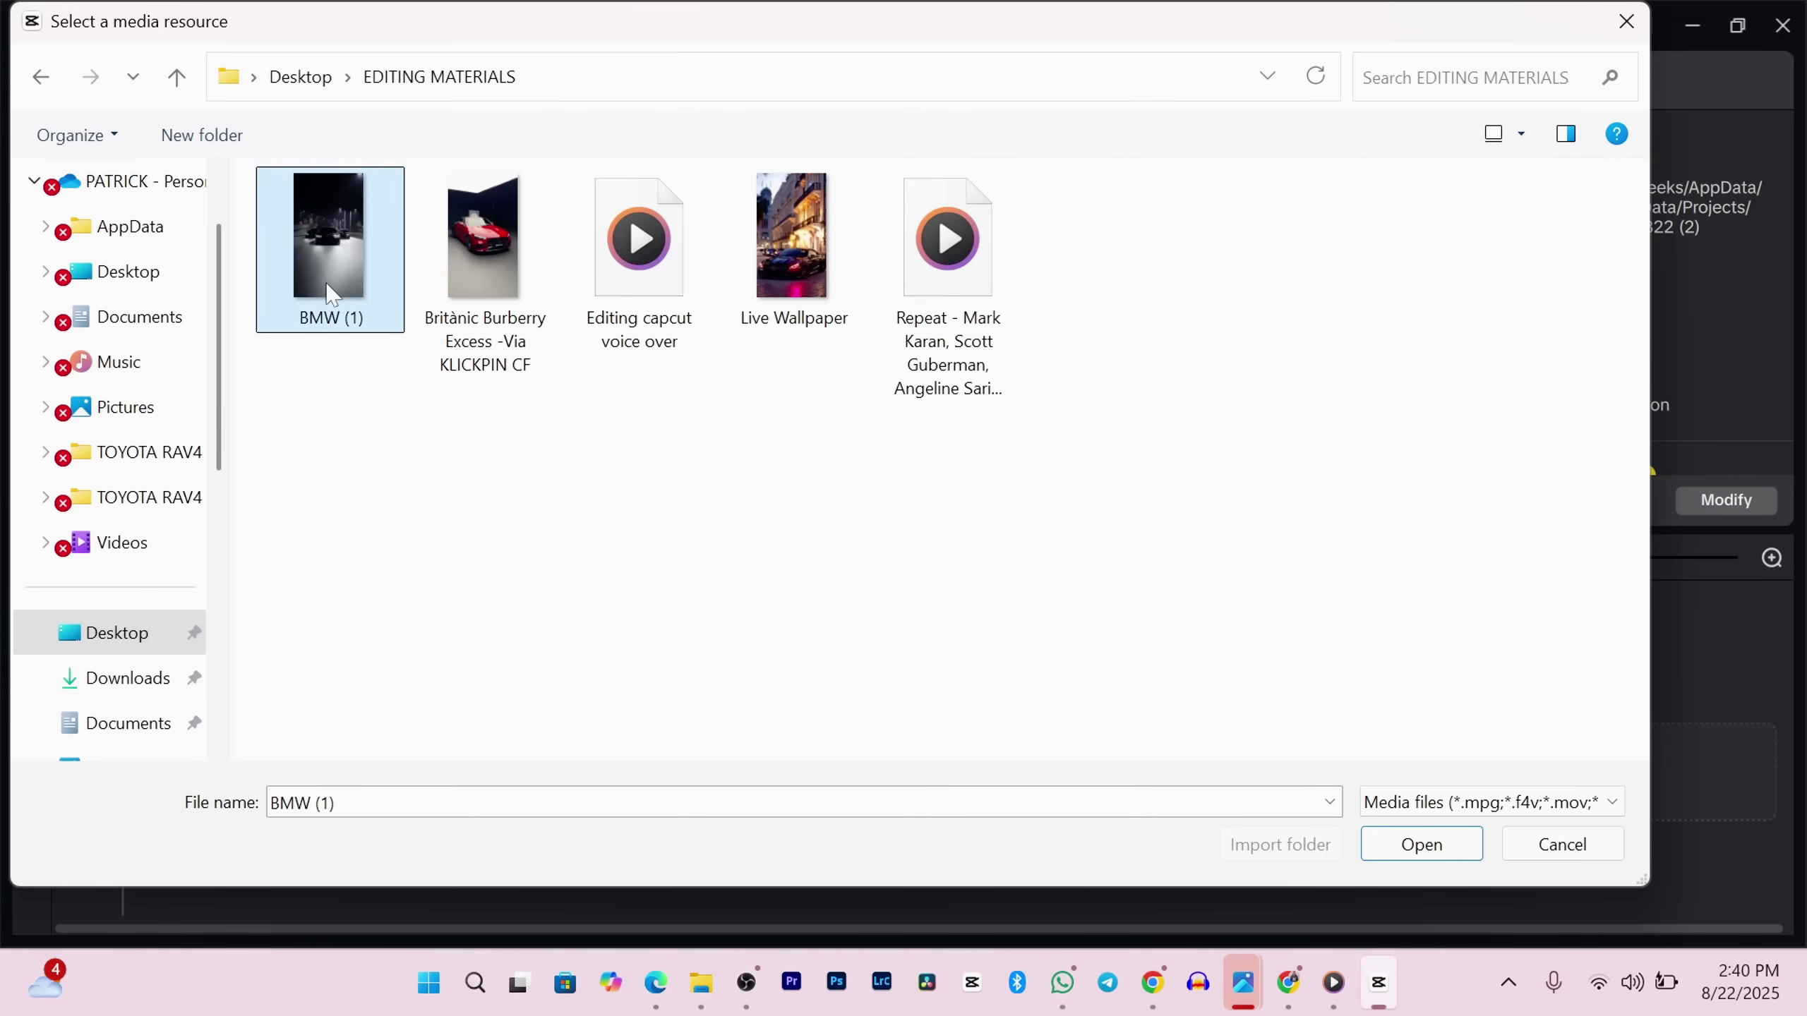
{"action": "left_click", "coordinate": [459, 256], "text": "ctrl"}
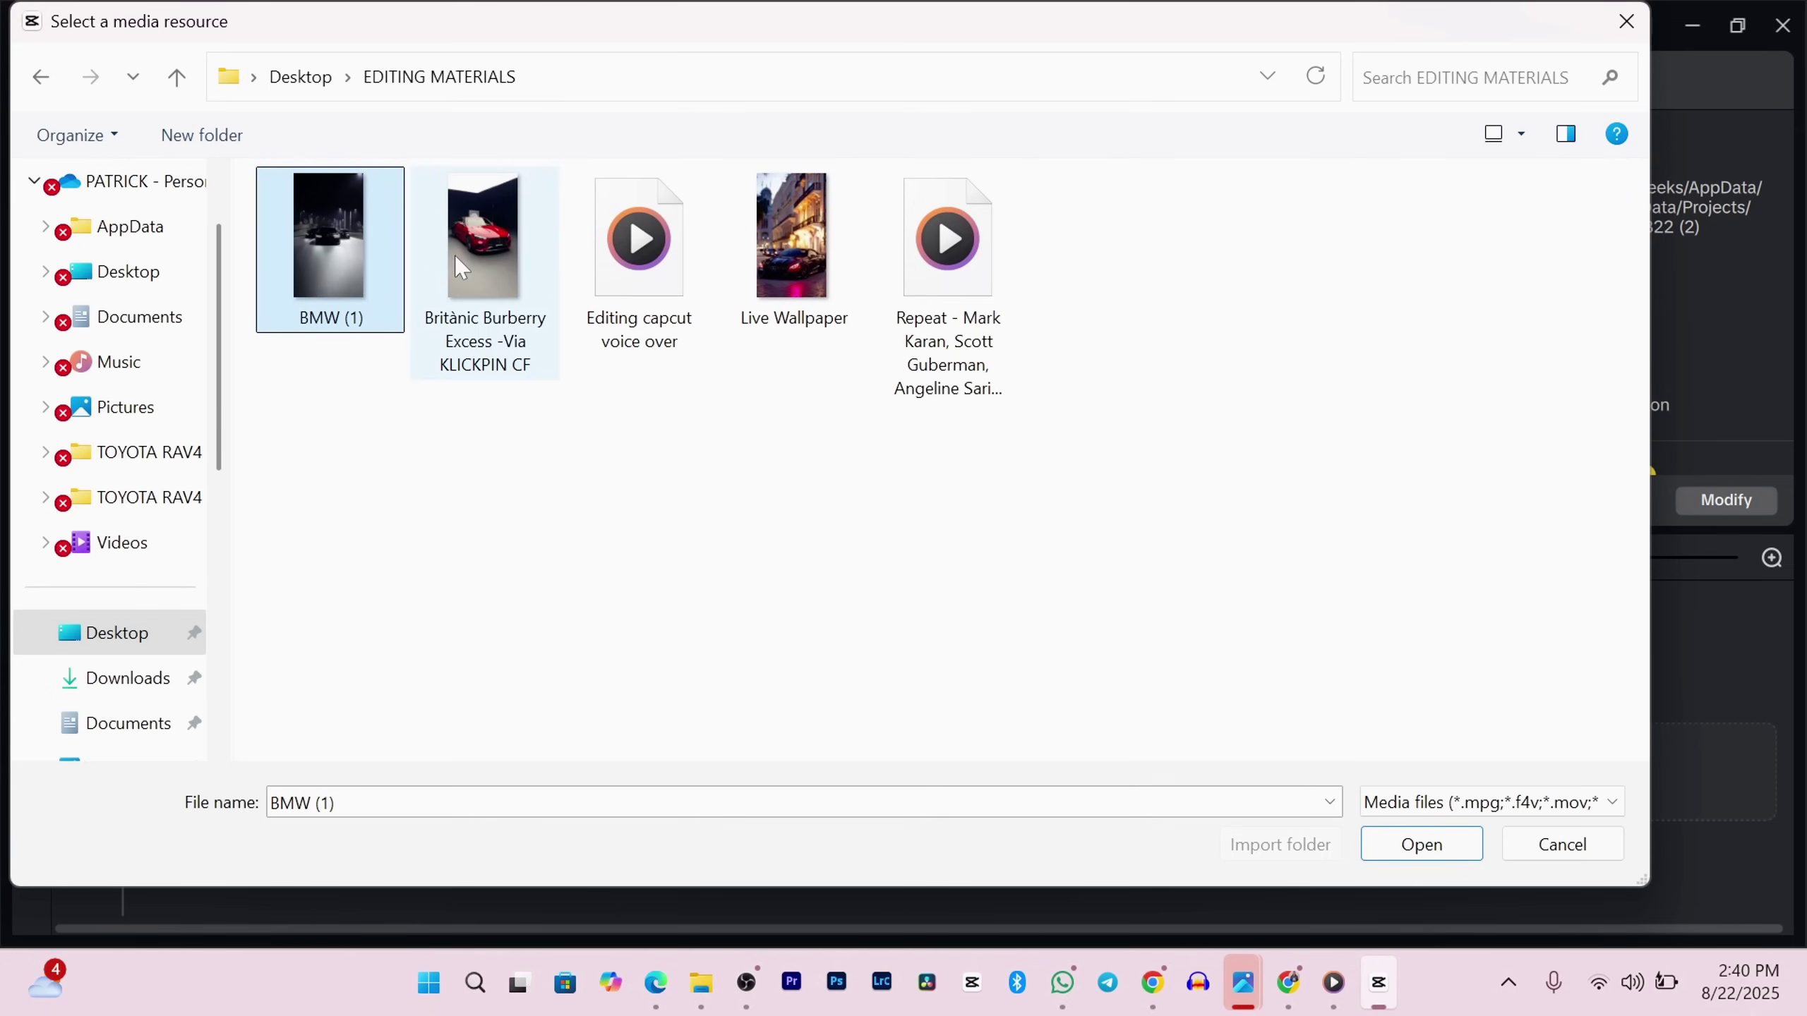
{"action": "left_click", "coordinate": [783, 288], "text": "ctrl"}
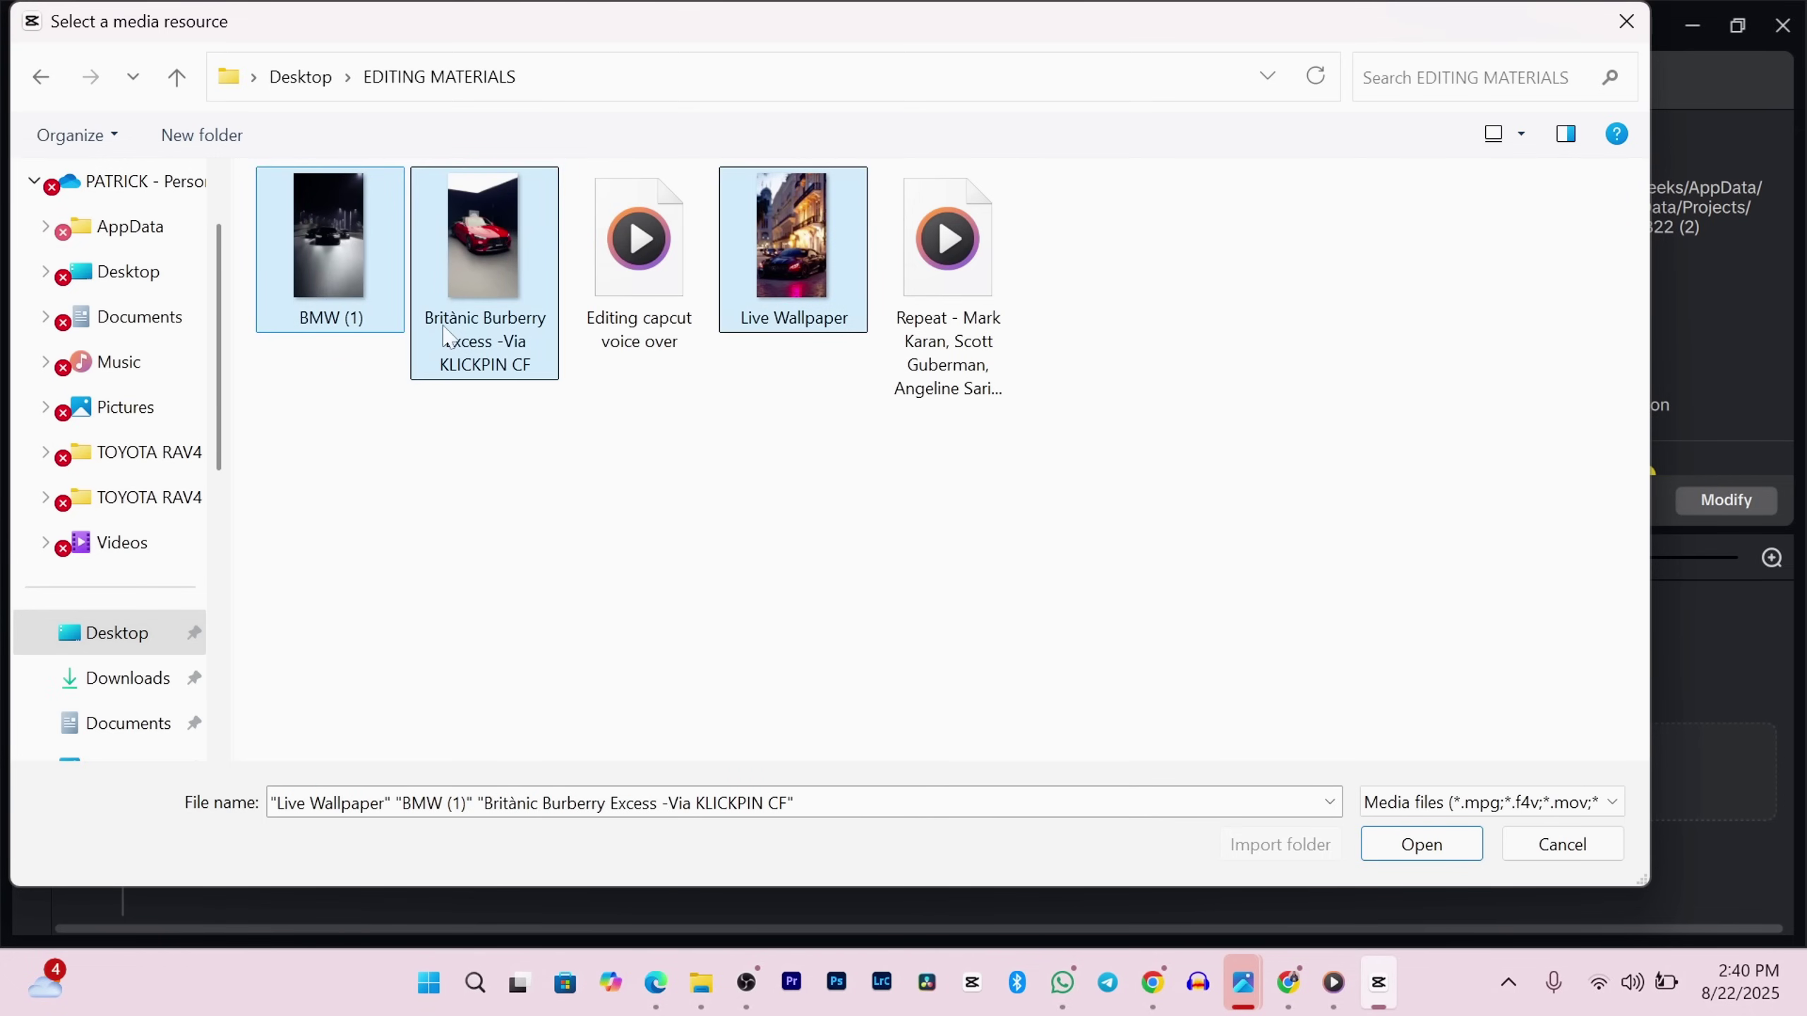
{"action": "key", "text": "Return"}
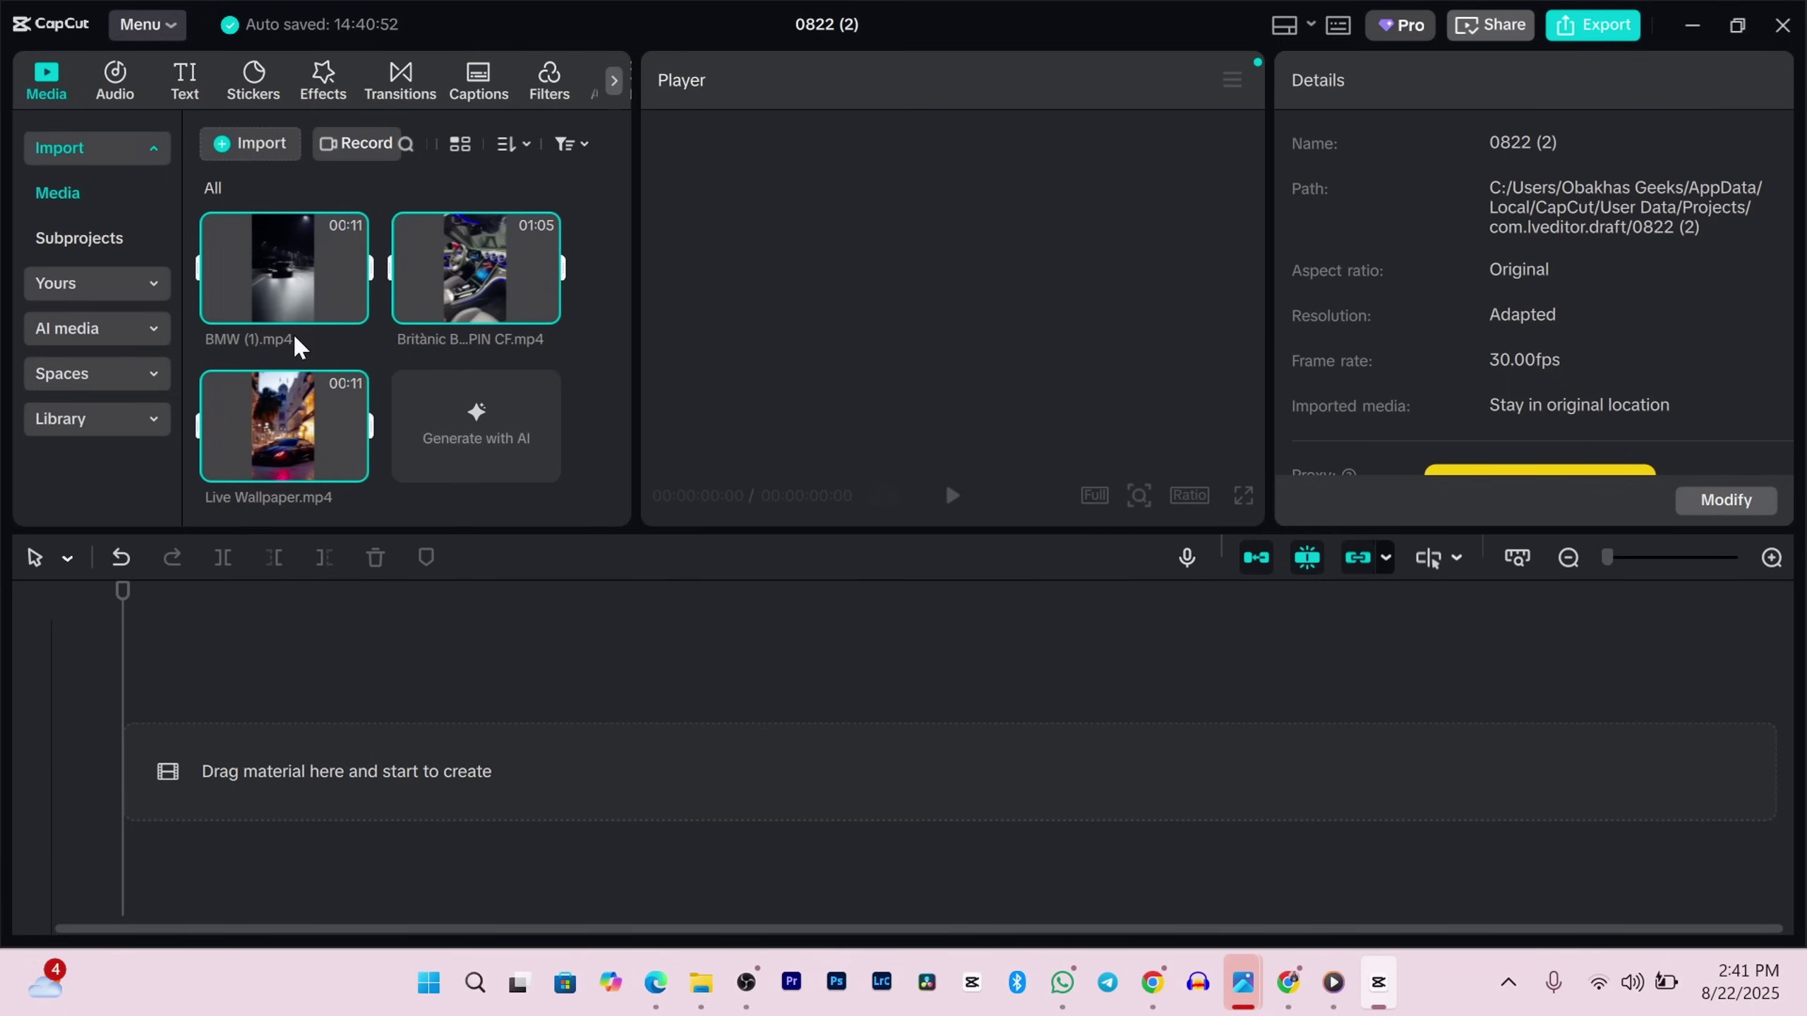
Step: Place all three clips end to end on the timeline, totalling 00:01:25:16
{"action": "mouse_move", "coordinate": [350, 311]}
{"action": "left_click_drag", "start_coordinate": [343, 358], "coordinate": [242, 774]}
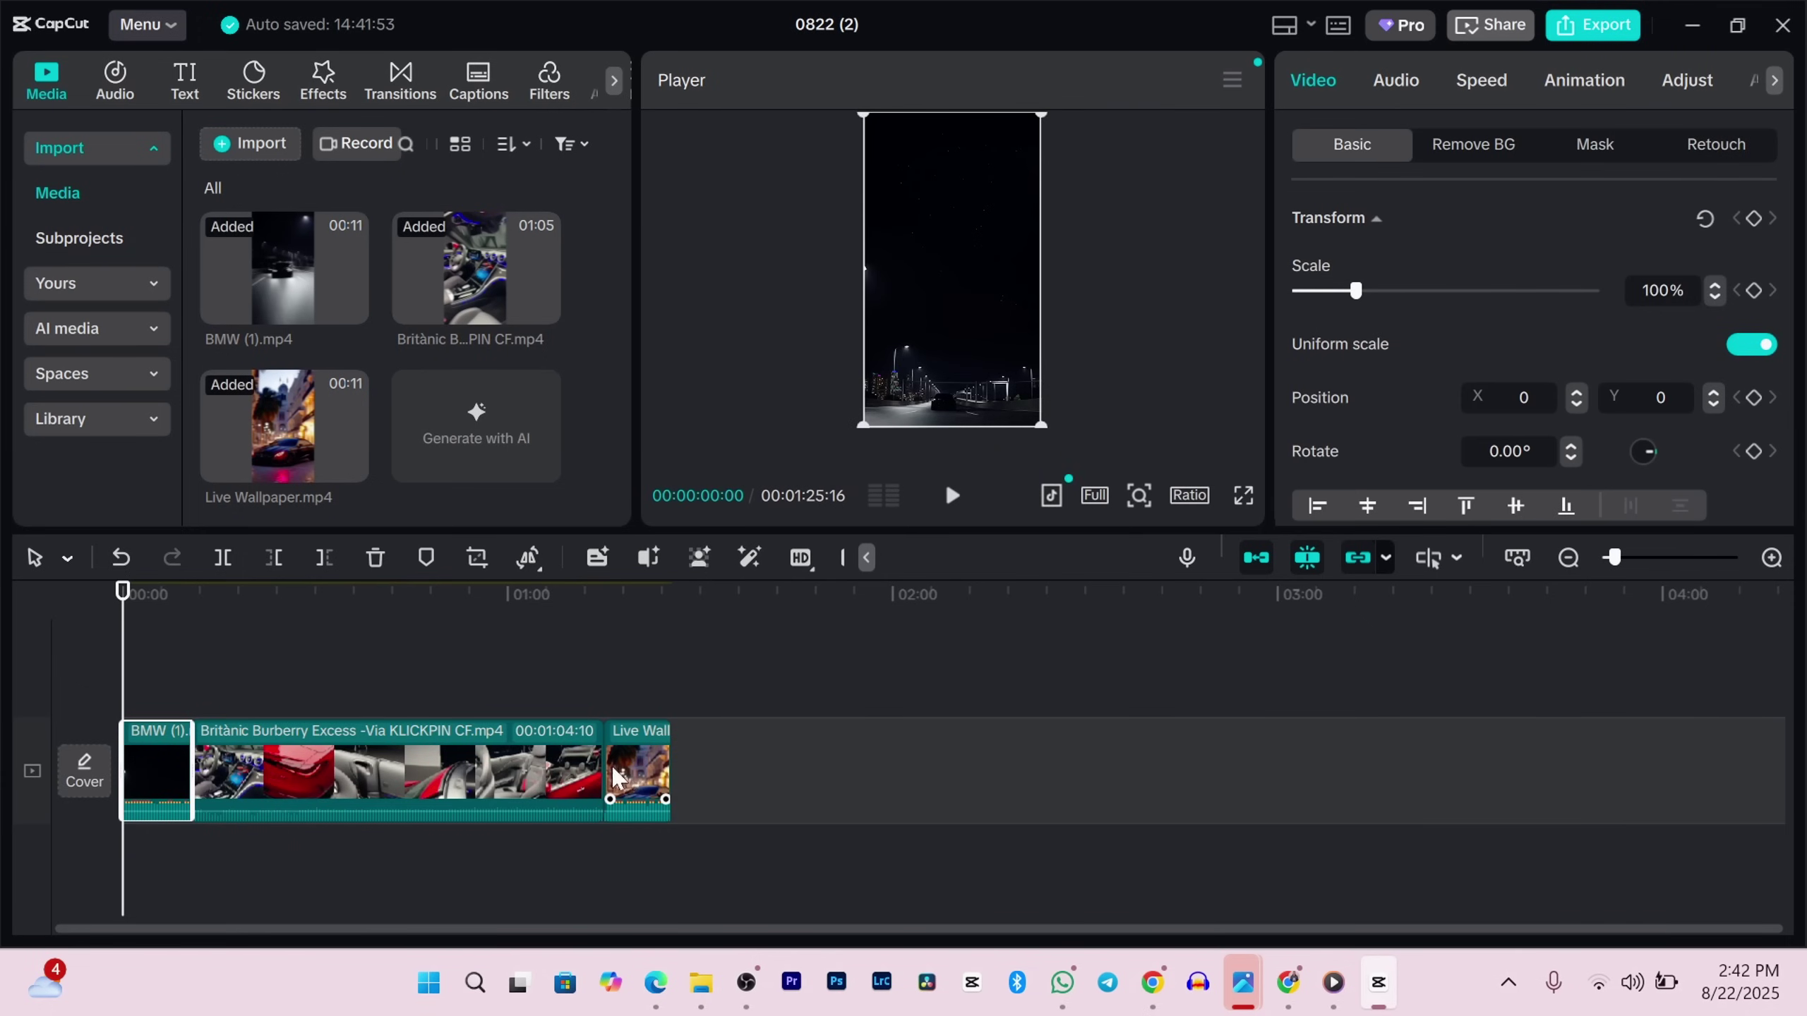
{"action": "scroll", "coordinate": [613, 776], "scroll_direction": "up", "scroll_amount": 3}
{"action": "scroll", "coordinate": [579, 748], "scroll_direction": "down", "scroll_amount": 2}
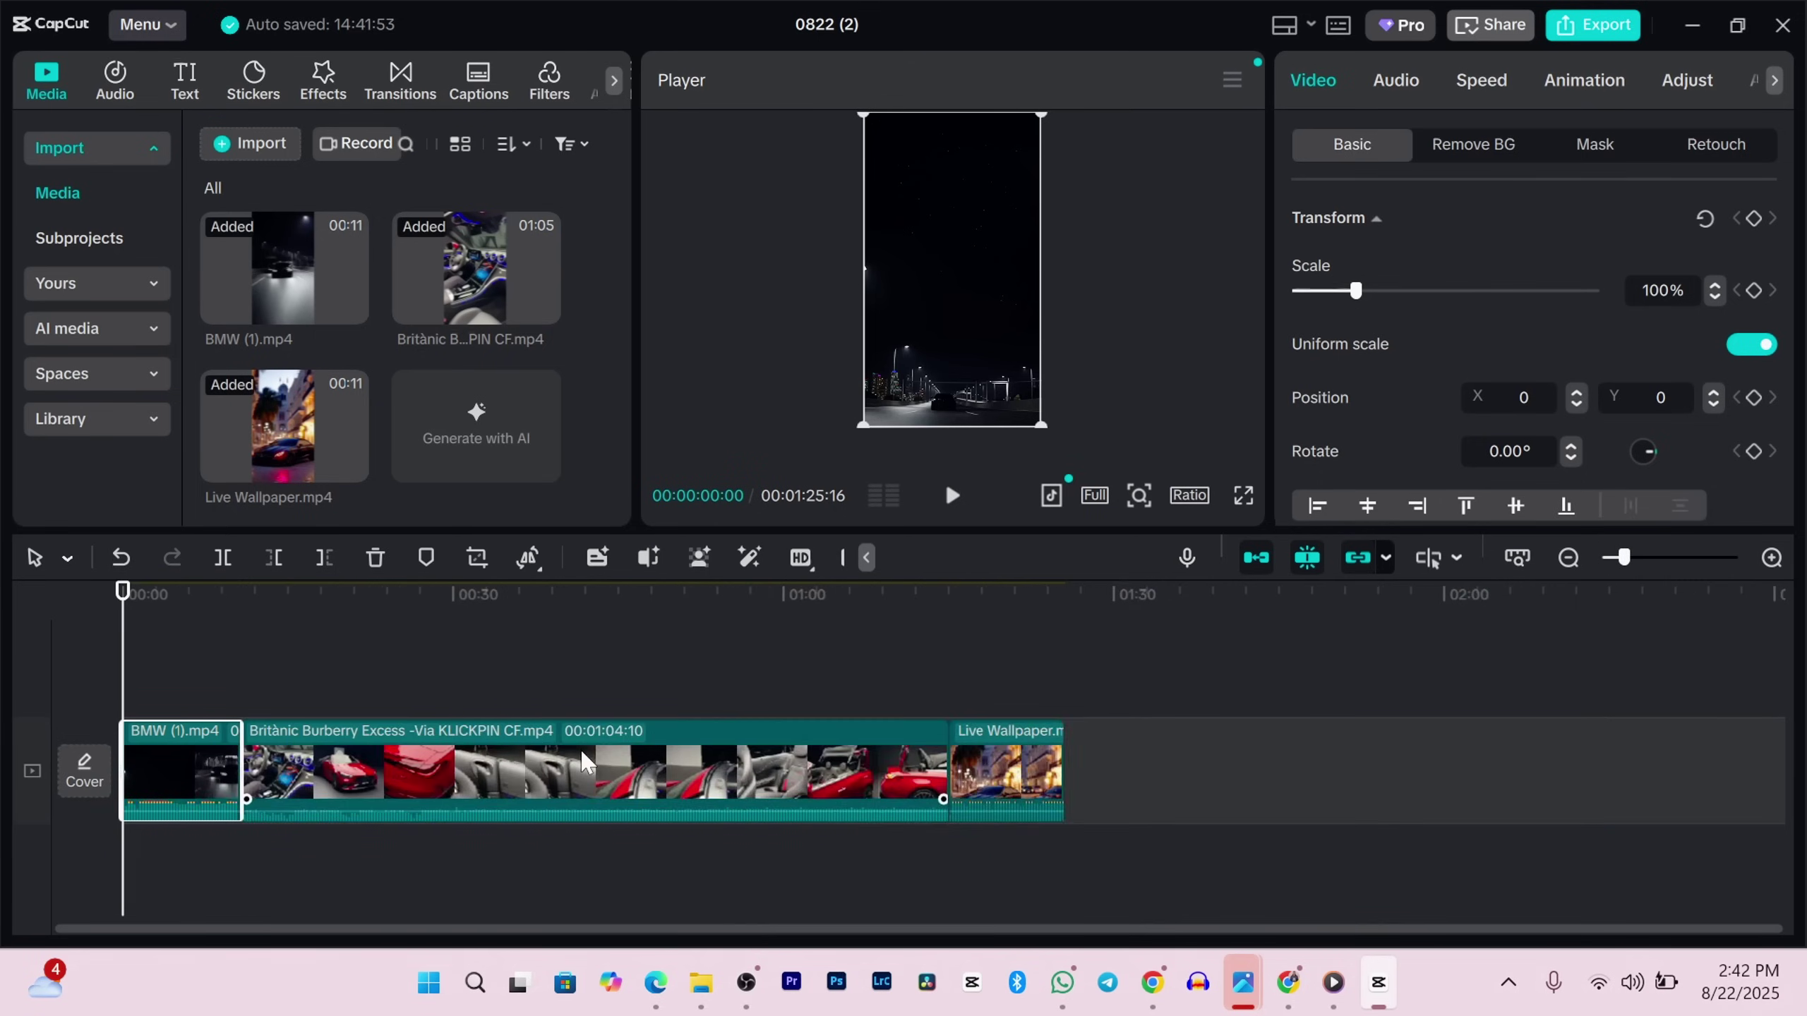
{"action": "scroll", "coordinate": [580, 748], "scroll_direction": "down", "scroll_amount": 2}
{"action": "scroll", "coordinate": [580, 749], "scroll_direction": "up", "scroll_amount": 3}
{"action": "scroll", "coordinate": [580, 749], "scroll_direction": "down", "scroll_amount": 3}
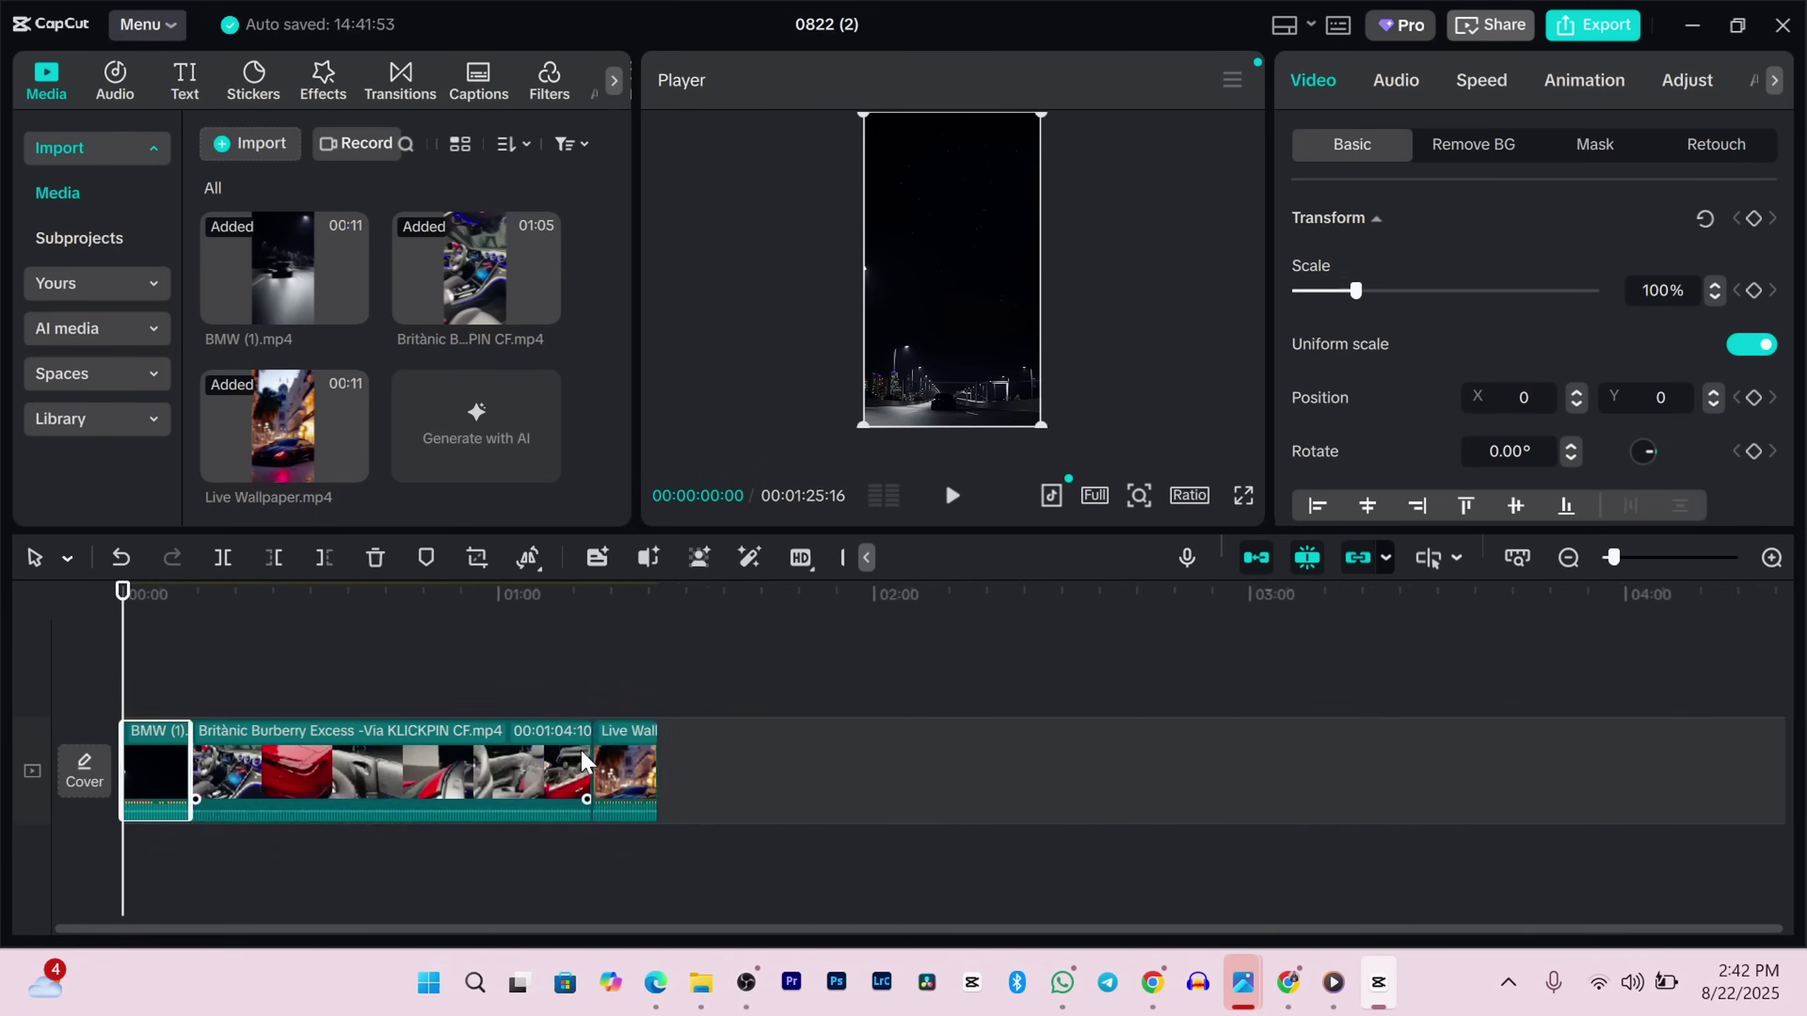
{"action": "scroll", "coordinate": [580, 749], "scroll_direction": "up", "scroll_amount": 4}
{"action": "scroll", "coordinate": [580, 749], "scroll_direction": "down", "scroll_amount": 3}
{"action": "scroll", "coordinate": [580, 749], "scroll_direction": "up", "scroll_amount": 2}
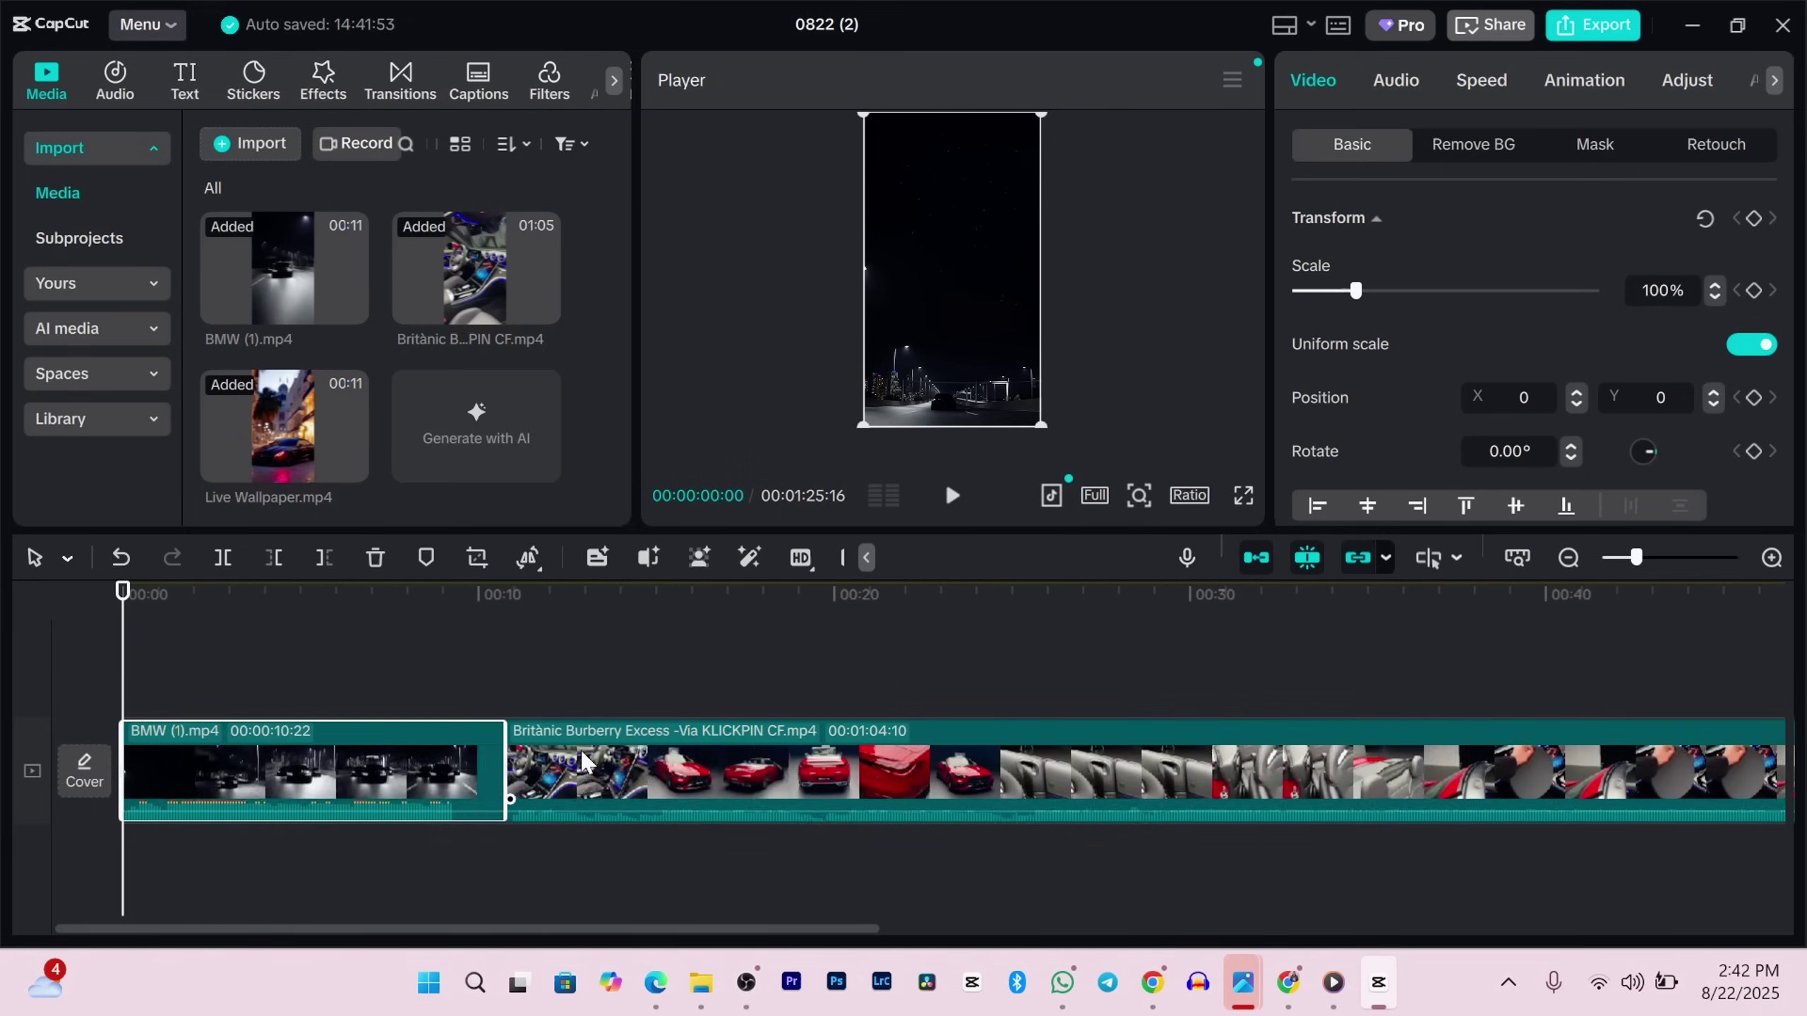
{"action": "scroll", "coordinate": [580, 748], "scroll_direction": "down", "scroll_amount": 3}
{"action": "scroll", "coordinate": [580, 749], "scroll_direction": "up", "scroll_amount": 3}
{"action": "scroll", "coordinate": [581, 749], "scroll_direction": "down", "scroll_amount": 2}
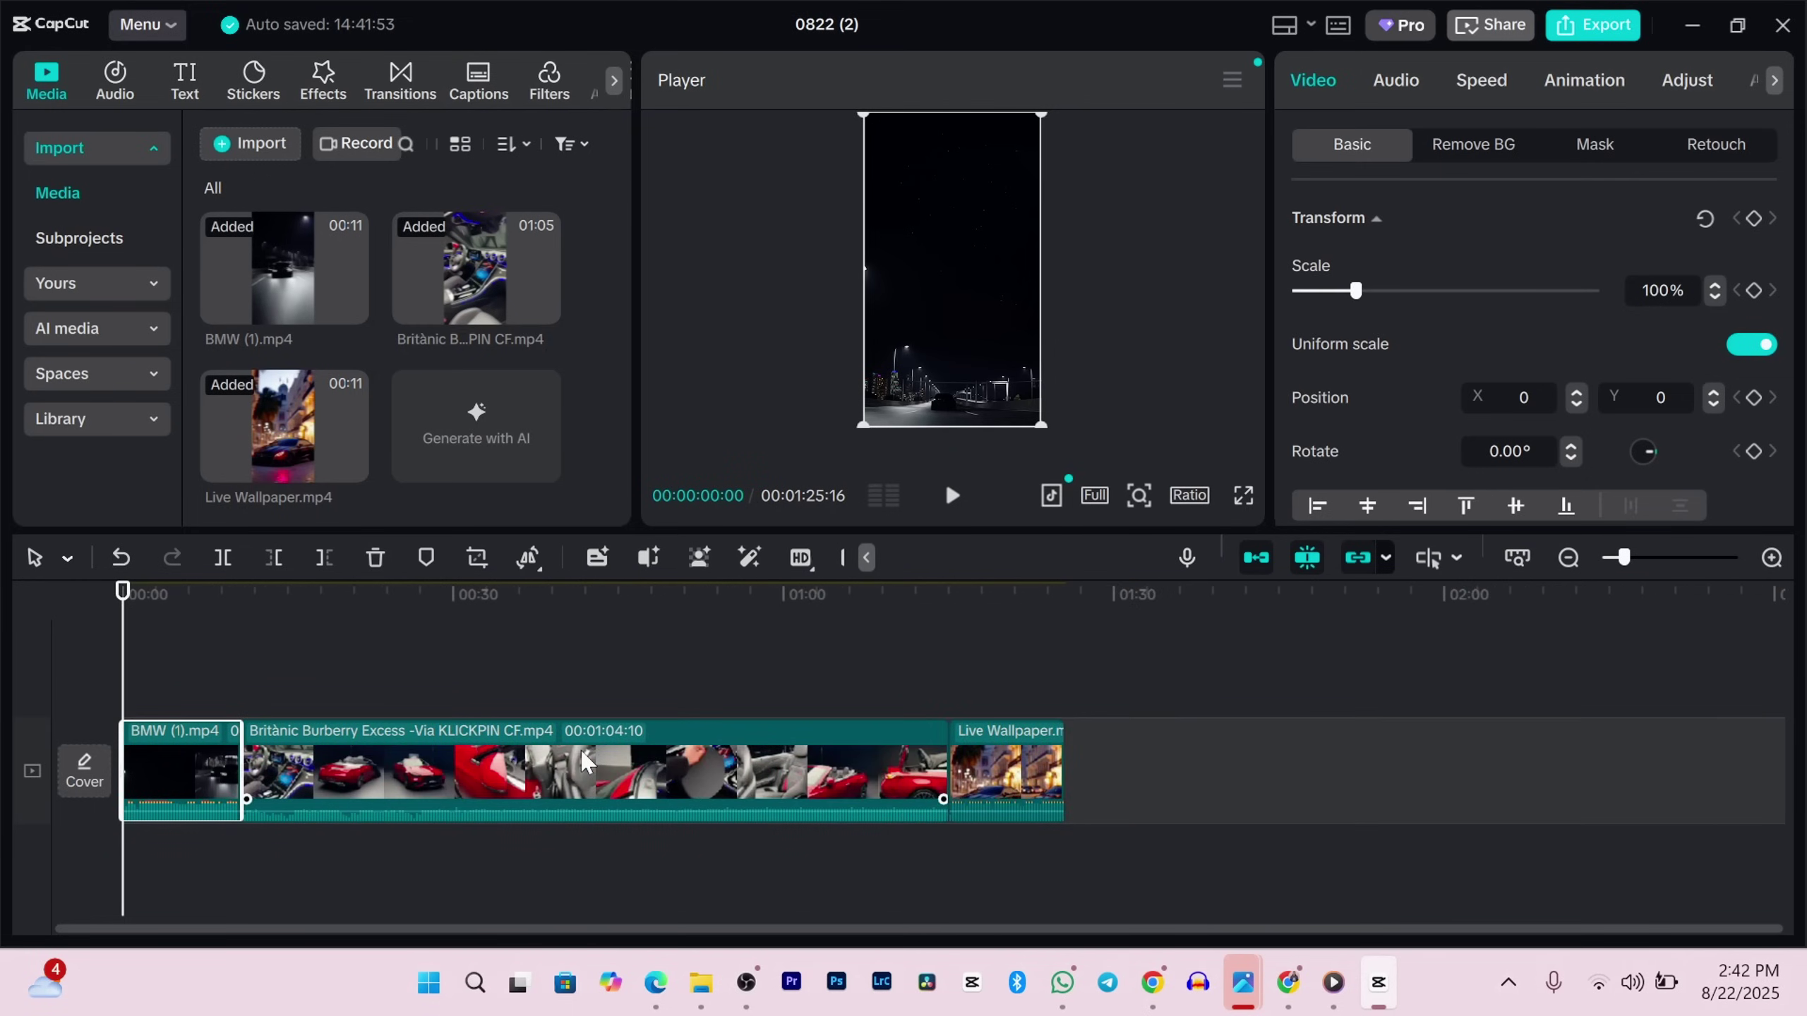
{"action": "scroll", "coordinate": [580, 749], "scroll_direction": "up", "scroll_amount": 3}
{"action": "scroll", "coordinate": [581, 749], "scroll_direction": "down", "scroll_amount": 1}
{"action": "left_click", "coordinate": [612, 522]}
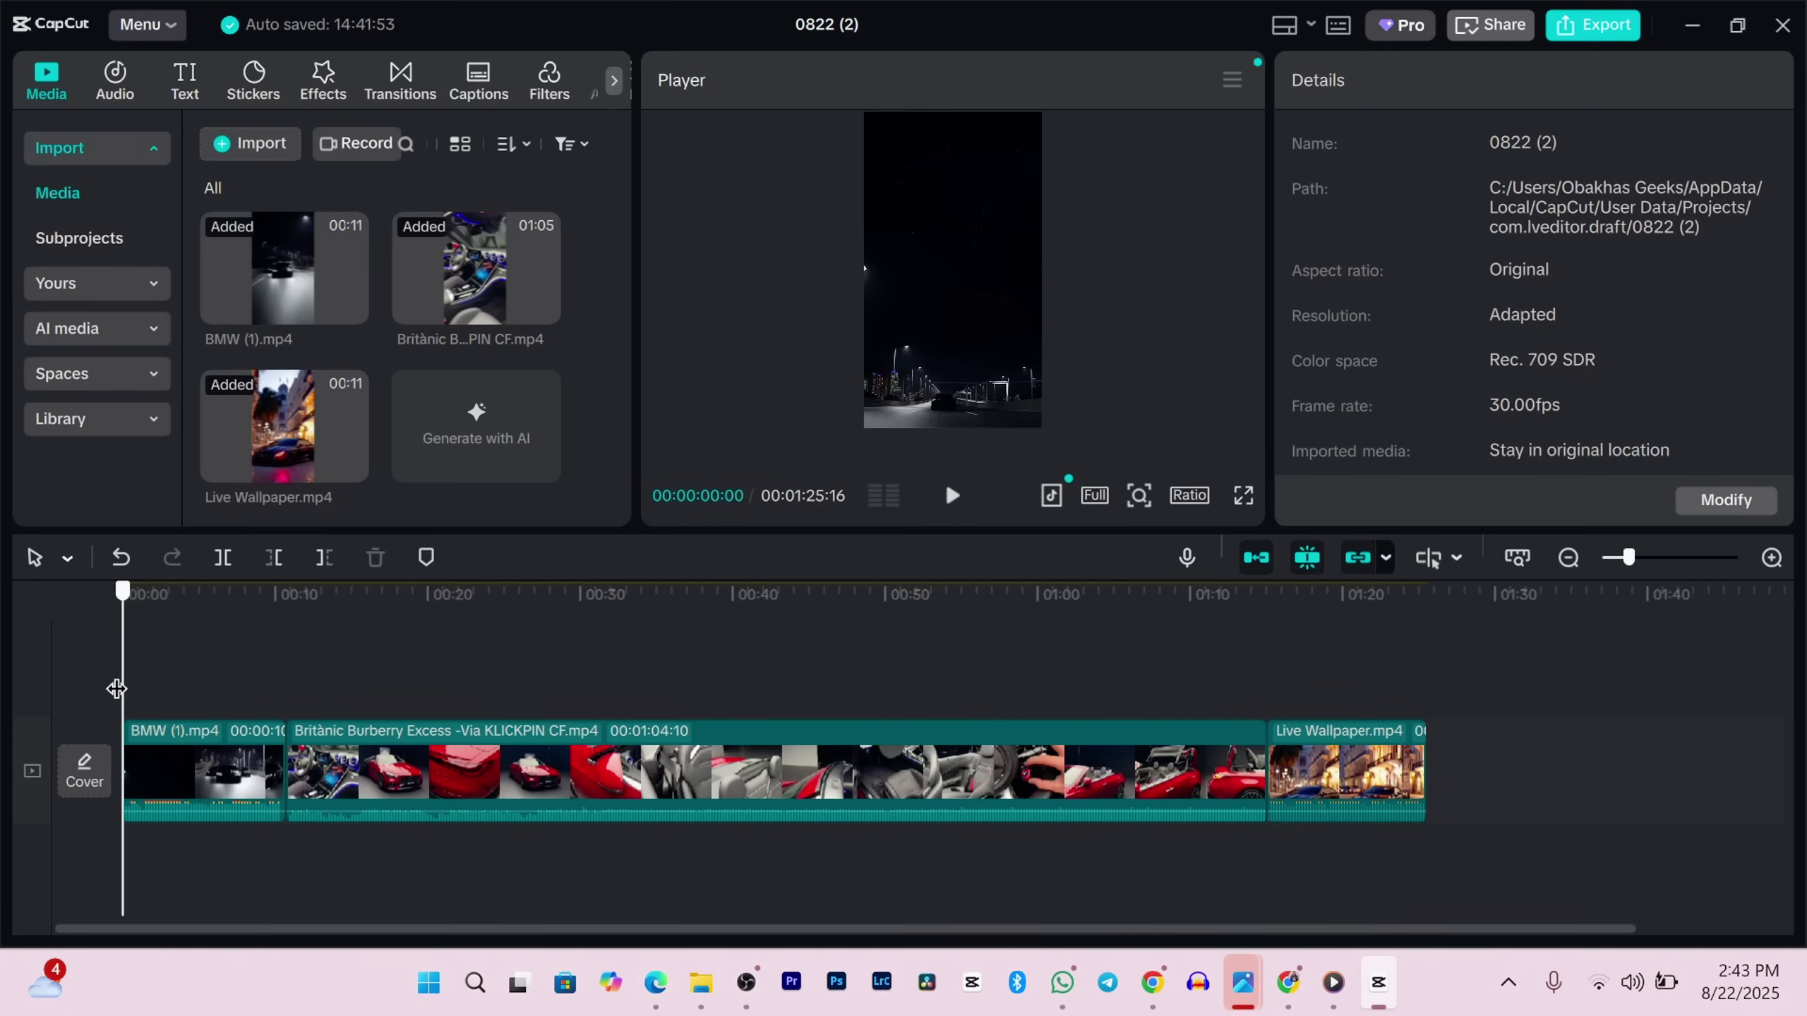
Step: Split the BMW (1) clip at 0:05 and remove its first five seconds
{"action": "left_click_drag", "start_coordinate": [115, 688], "coordinate": [210, 713]}
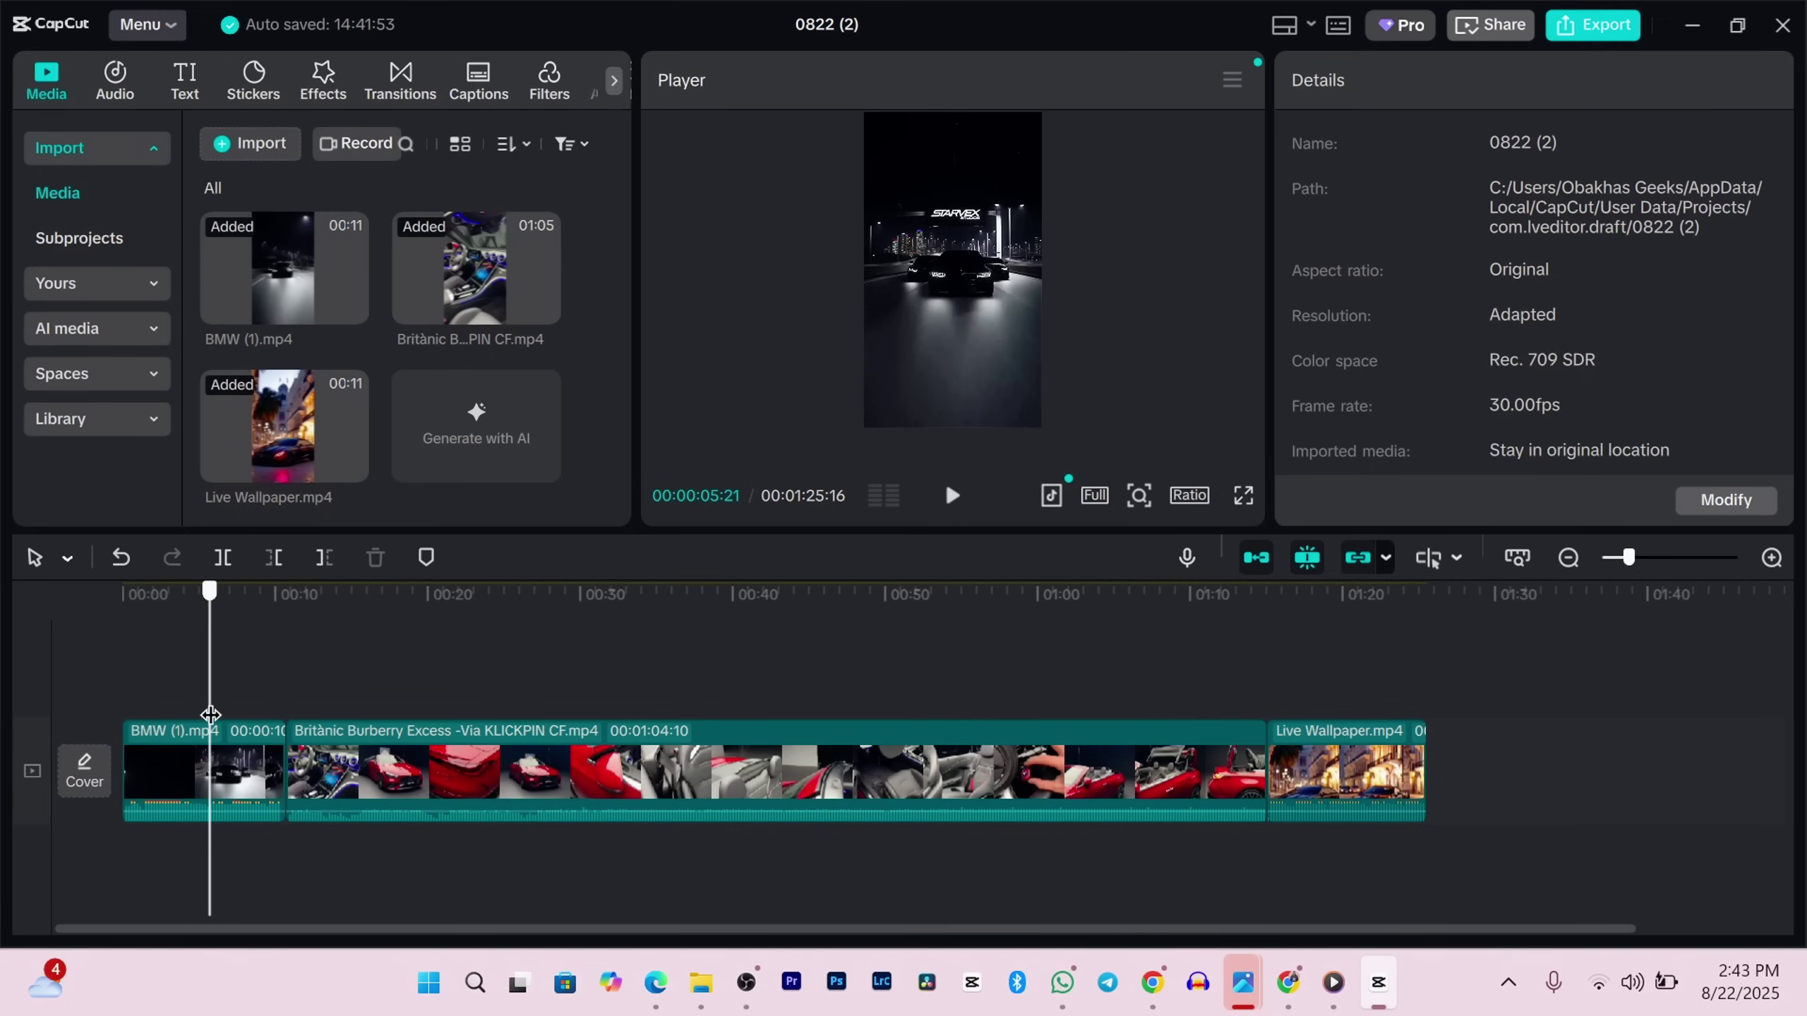
{"action": "left_click", "coordinate": [215, 753]}
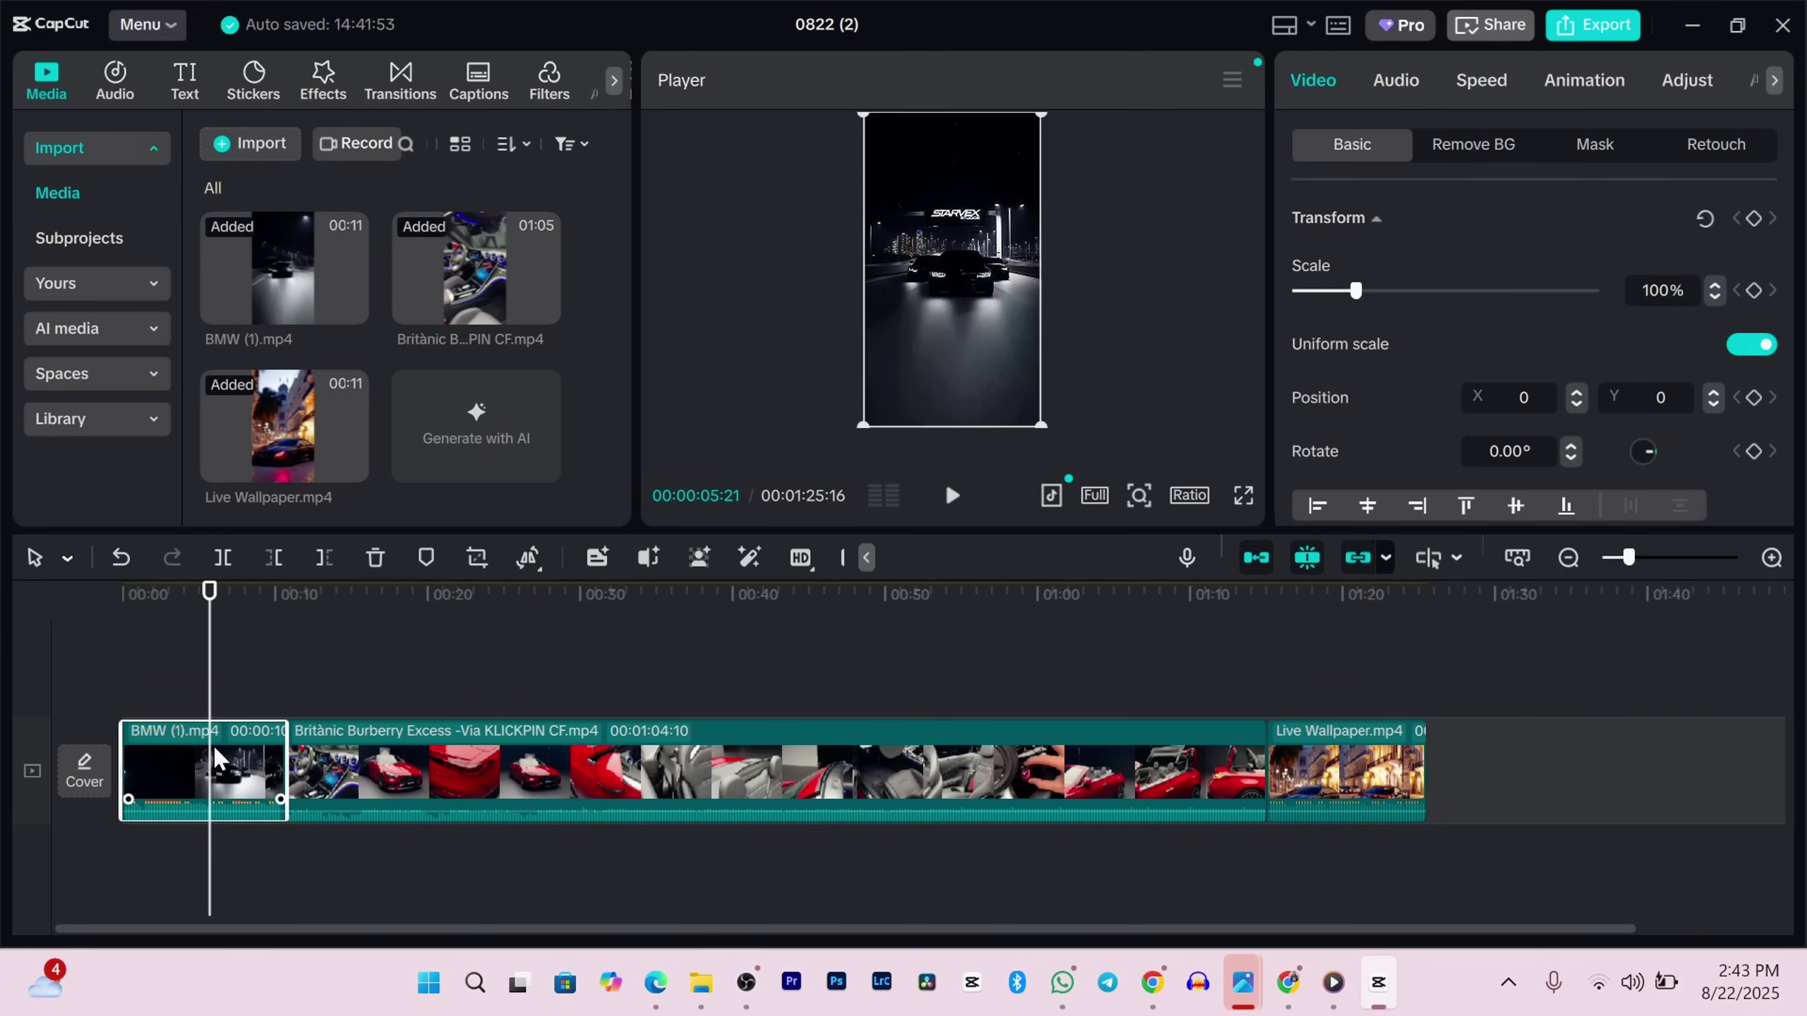
{"action": "left_click", "coordinate": [221, 559]}
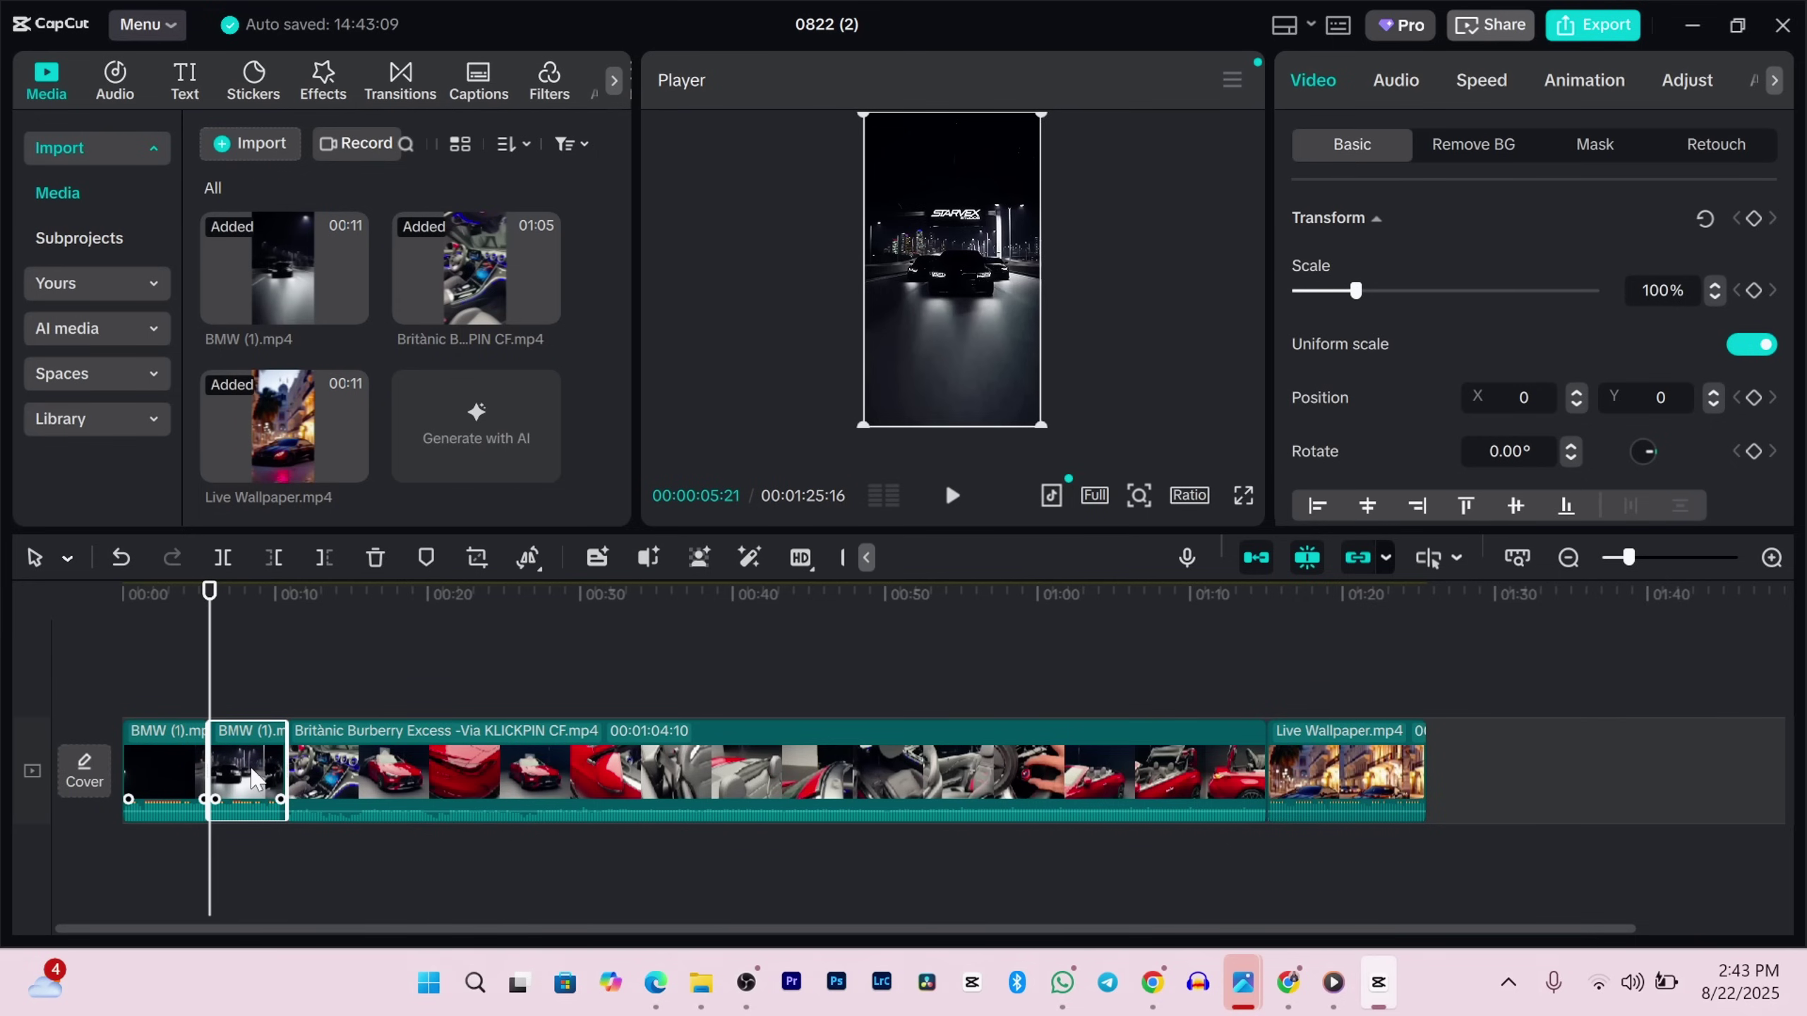
{"action": "left_click", "coordinate": [181, 767]}
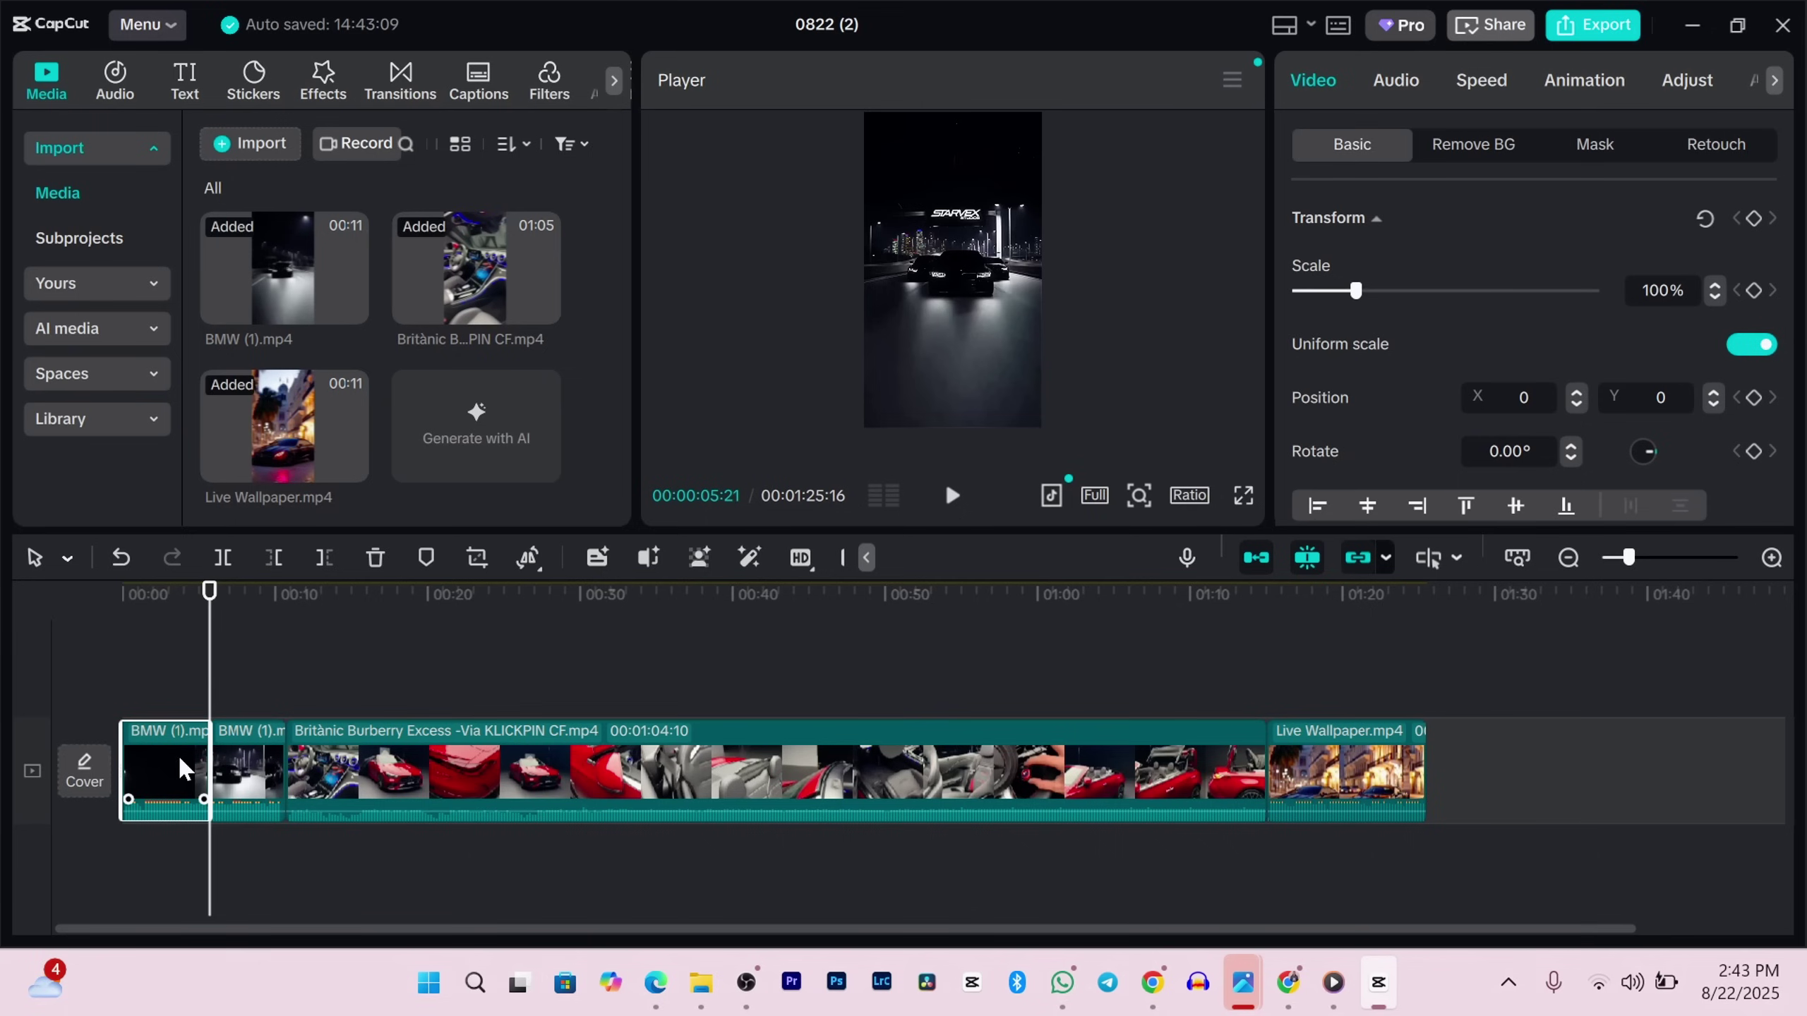
{"action": "key", "text": "ctrl+z"}
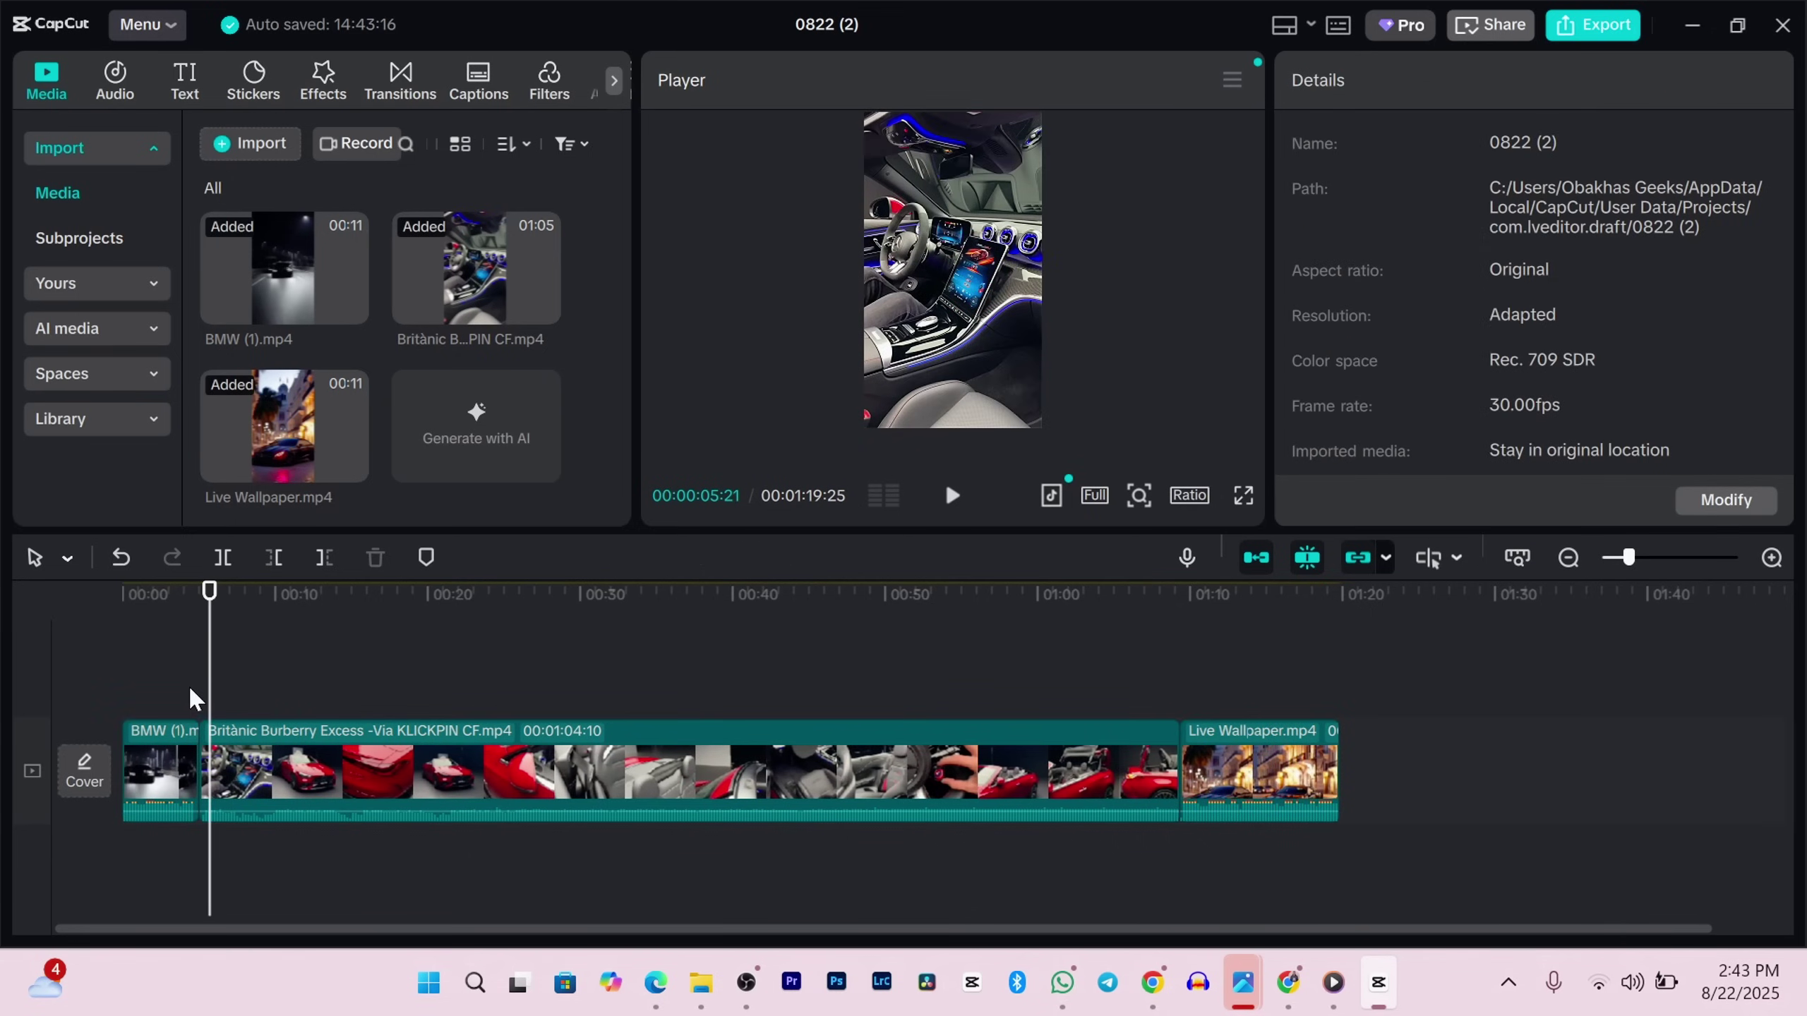
Step: Try an extra trim on the BMW clip's start, undo it, and replay the montage from the beginning
{"action": "left_click", "coordinate": [133, 739]}
{"action": "left_click_drag", "start_coordinate": [133, 739], "coordinate": [209, 747]}
{"action": "left_click", "coordinate": [158, 659]}
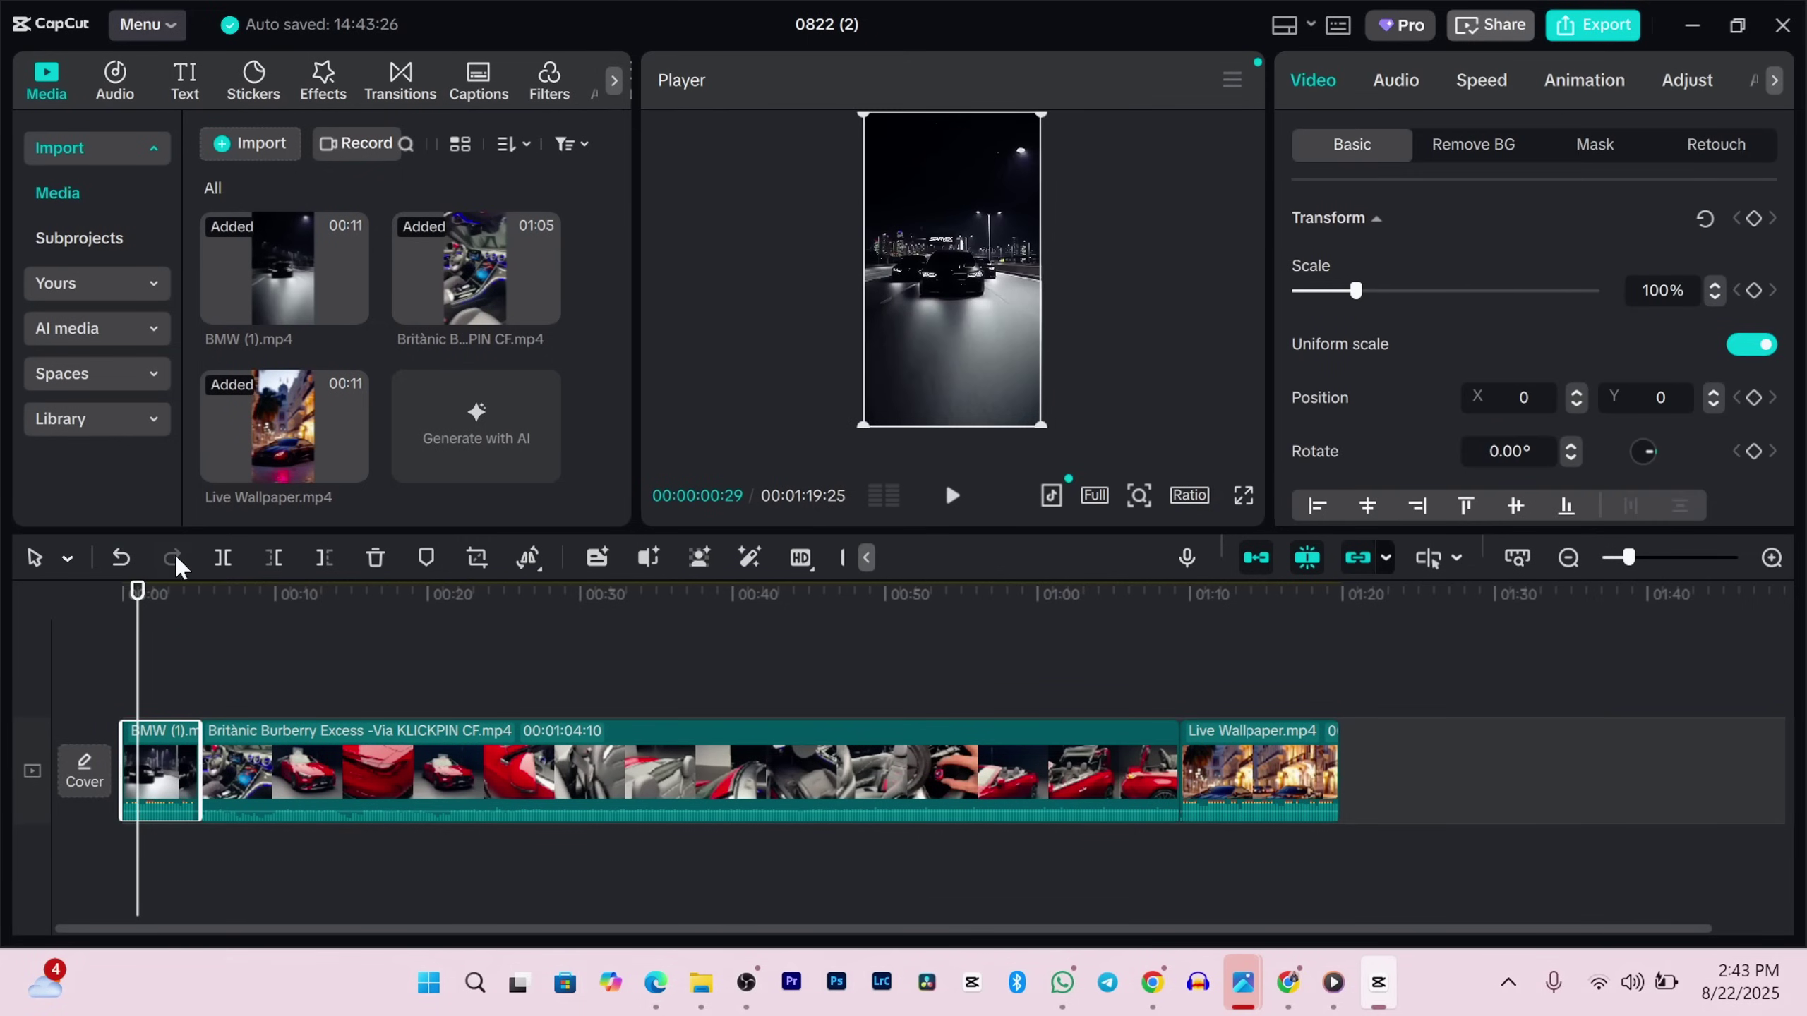
{"action": "left_click", "coordinate": [453, 558]}
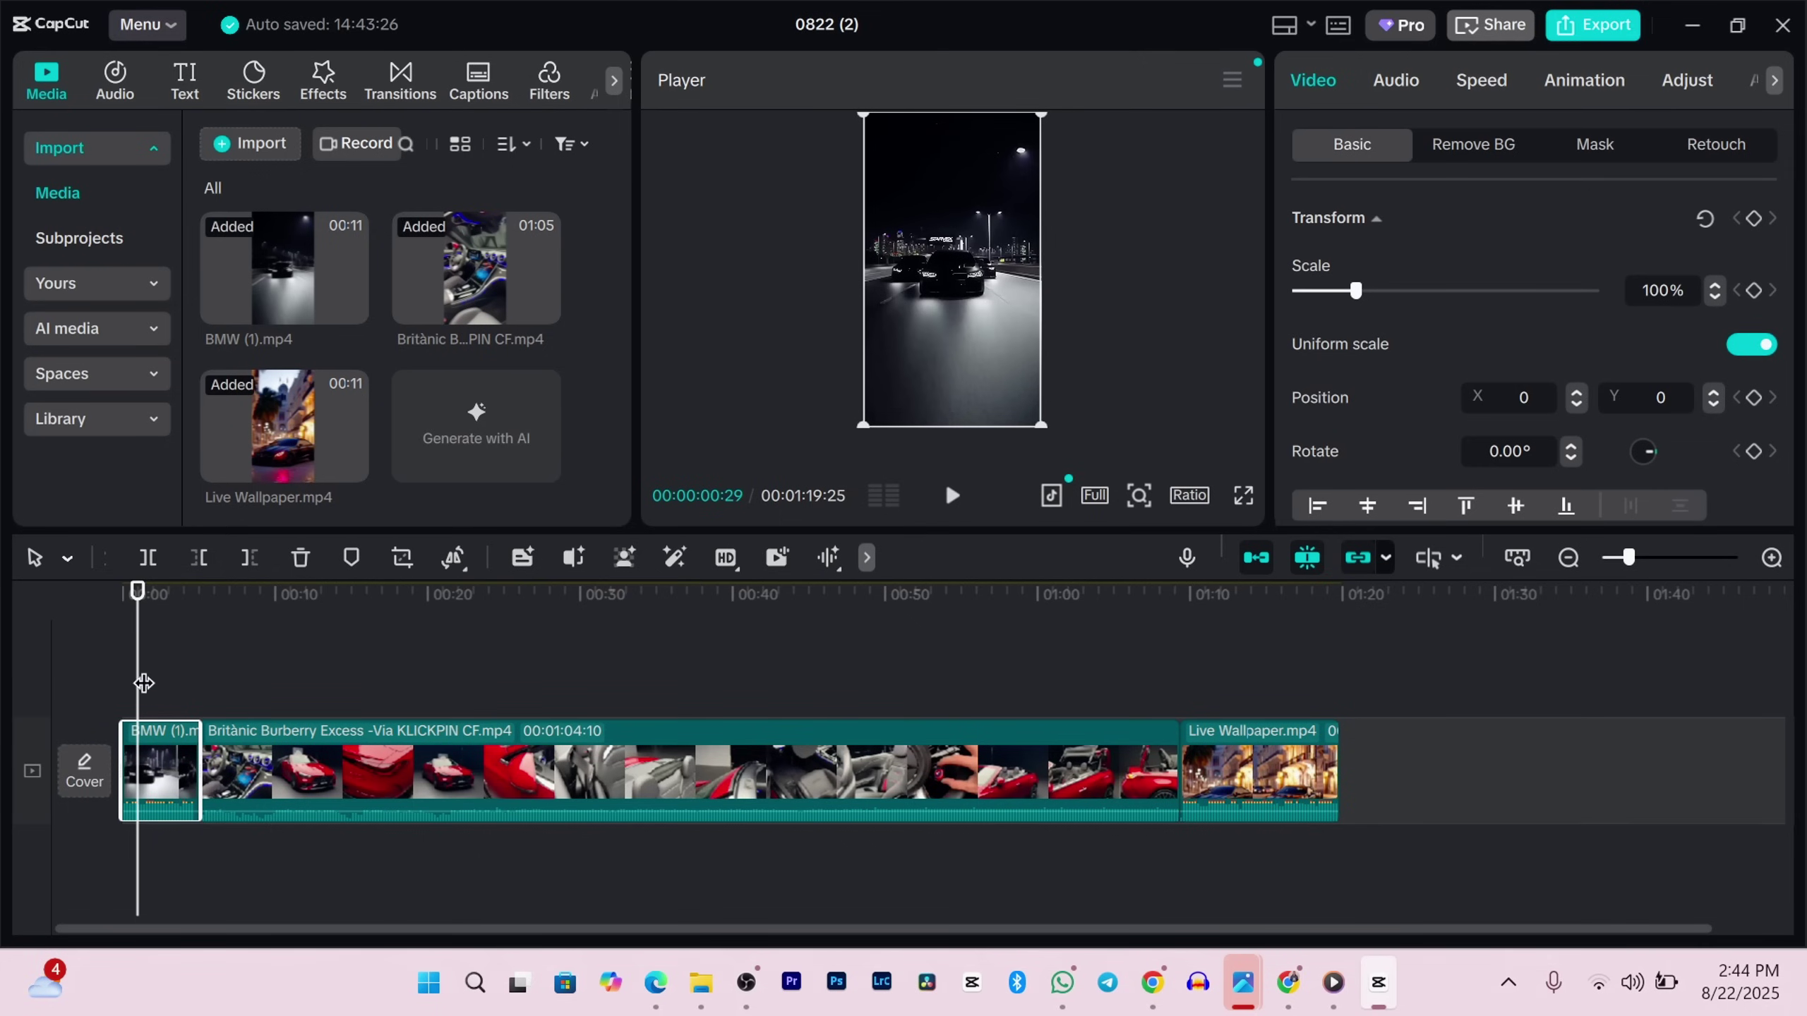
{"action": "left_click_drag", "start_coordinate": [137, 674], "coordinate": [120, 673]}
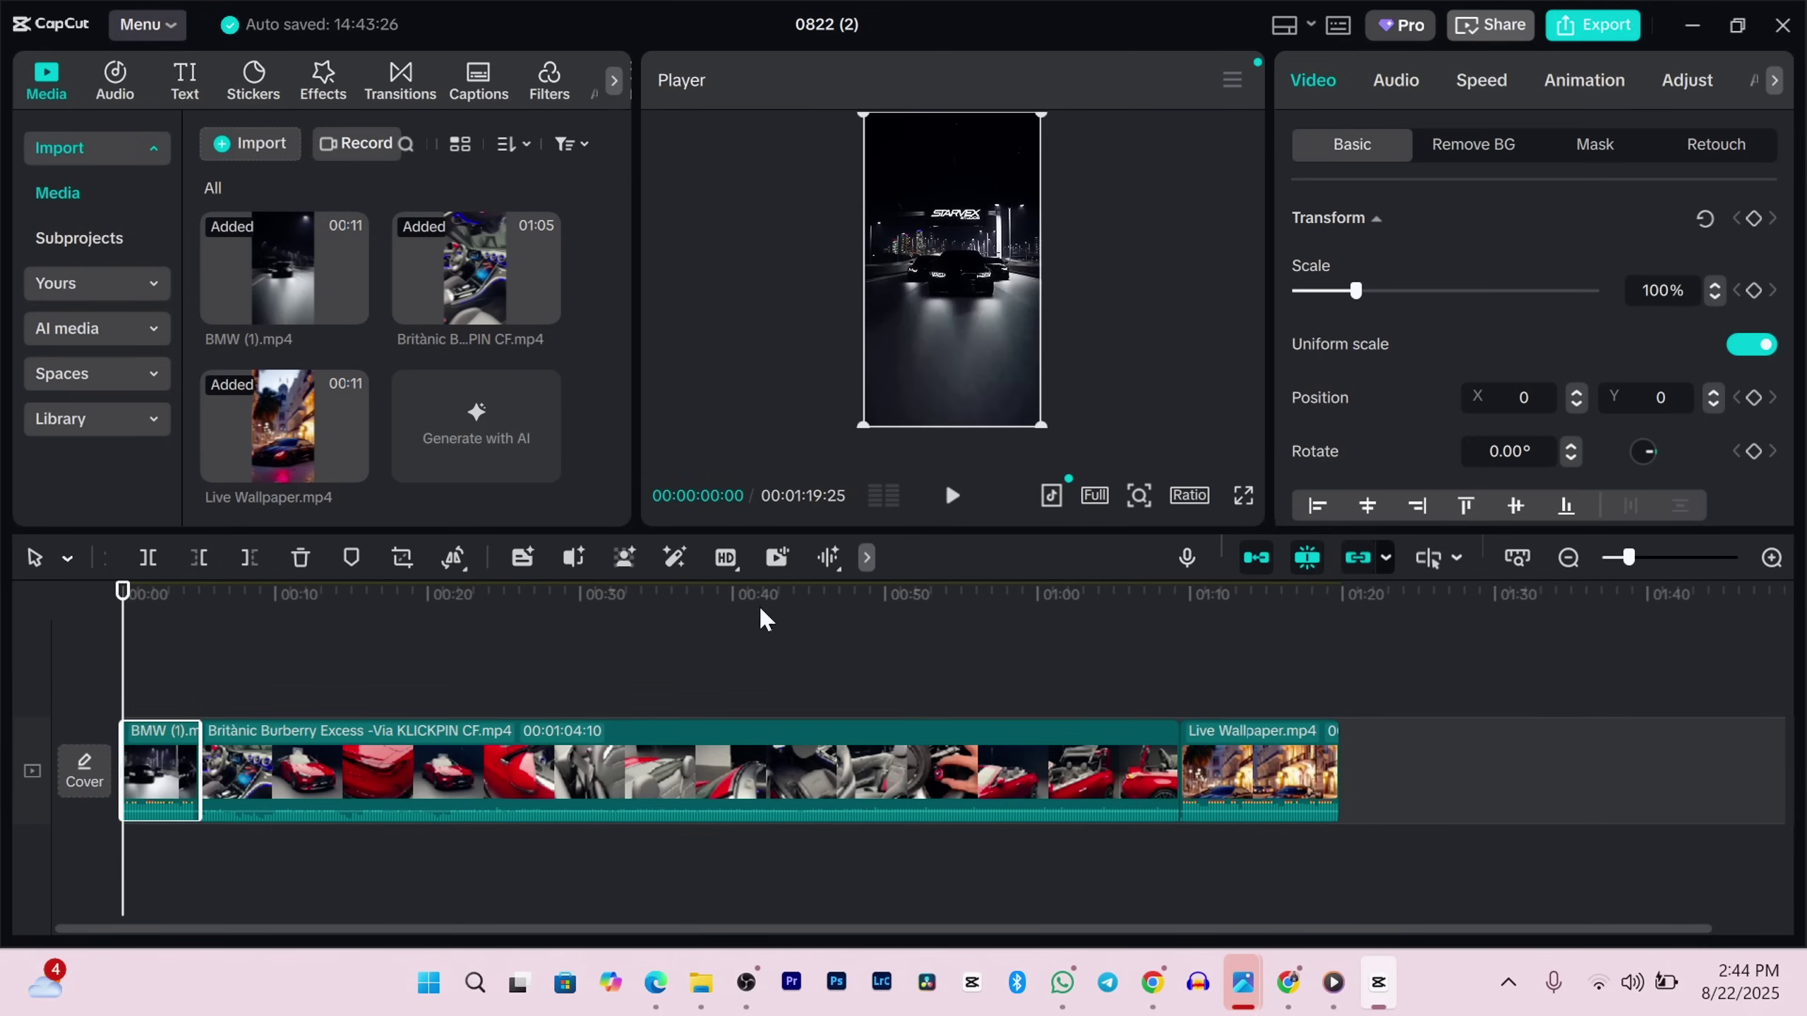
{"action": "left_click", "coordinate": [951, 496]}
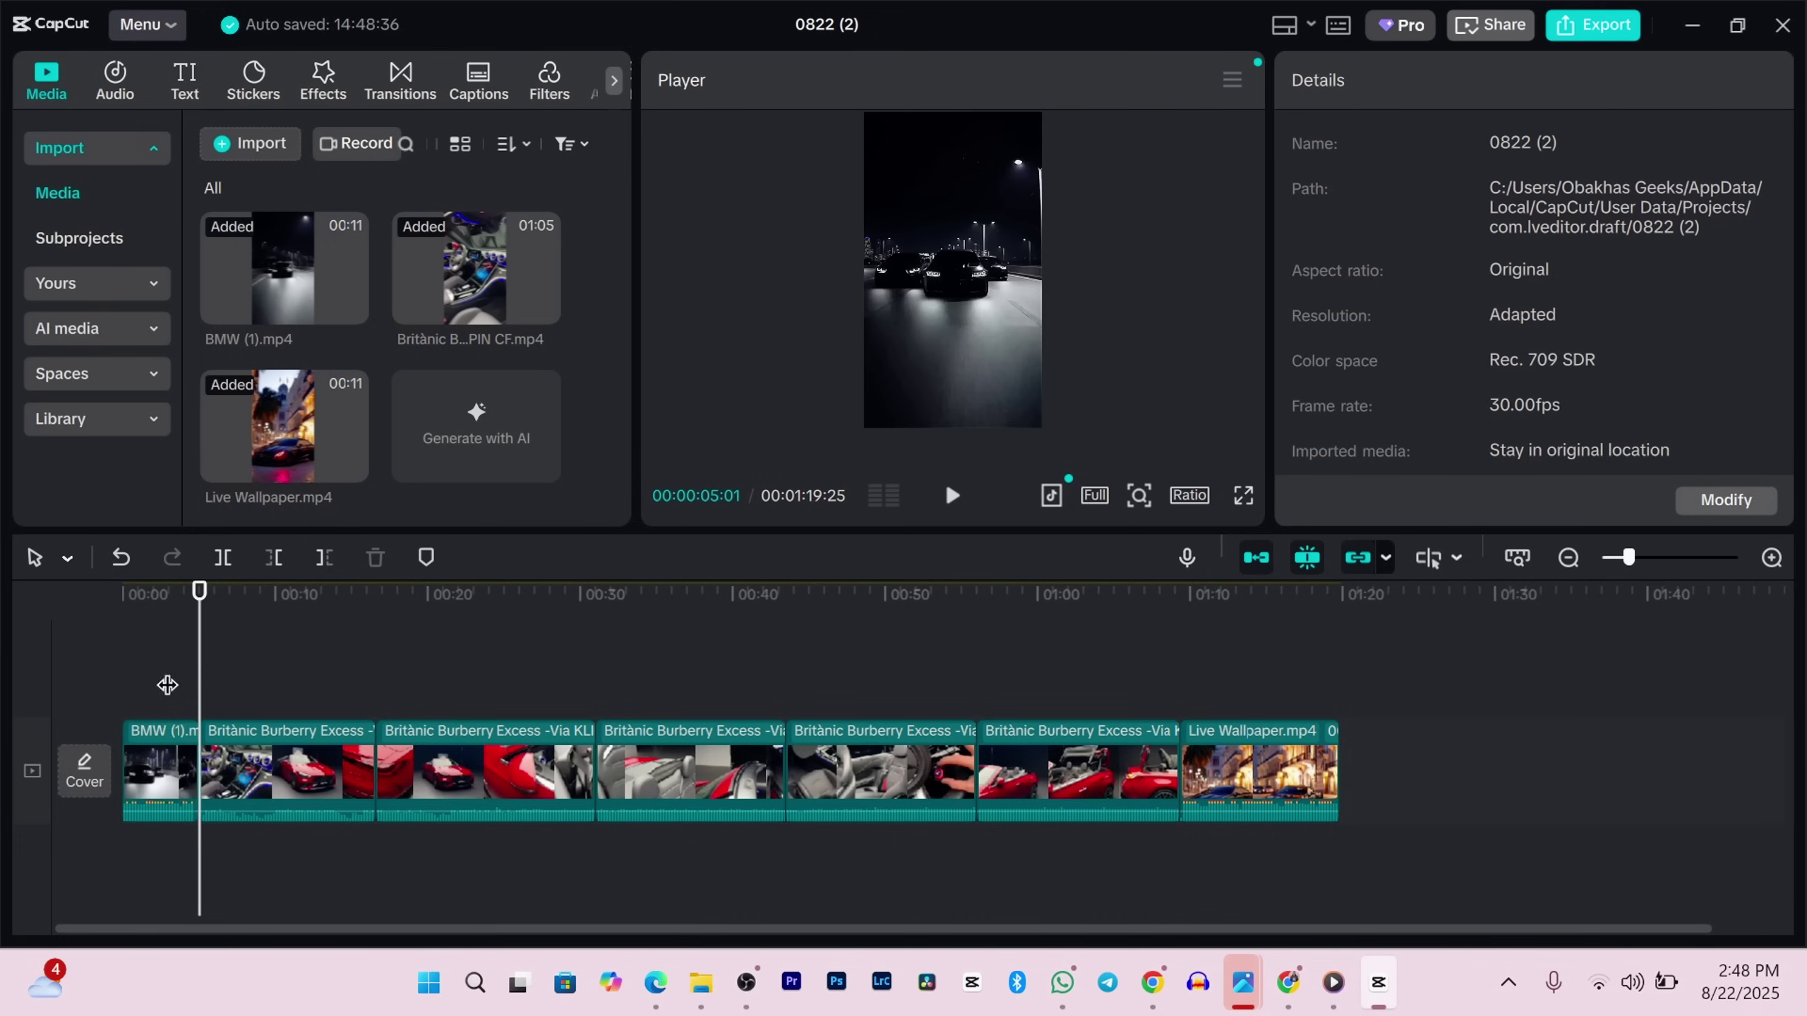
Step: Add a Camera-category Clap & Pull transition between BMW (1) and the Burberry clip, lasting 1.7s
{"action": "left_click", "coordinate": [166, 685]}
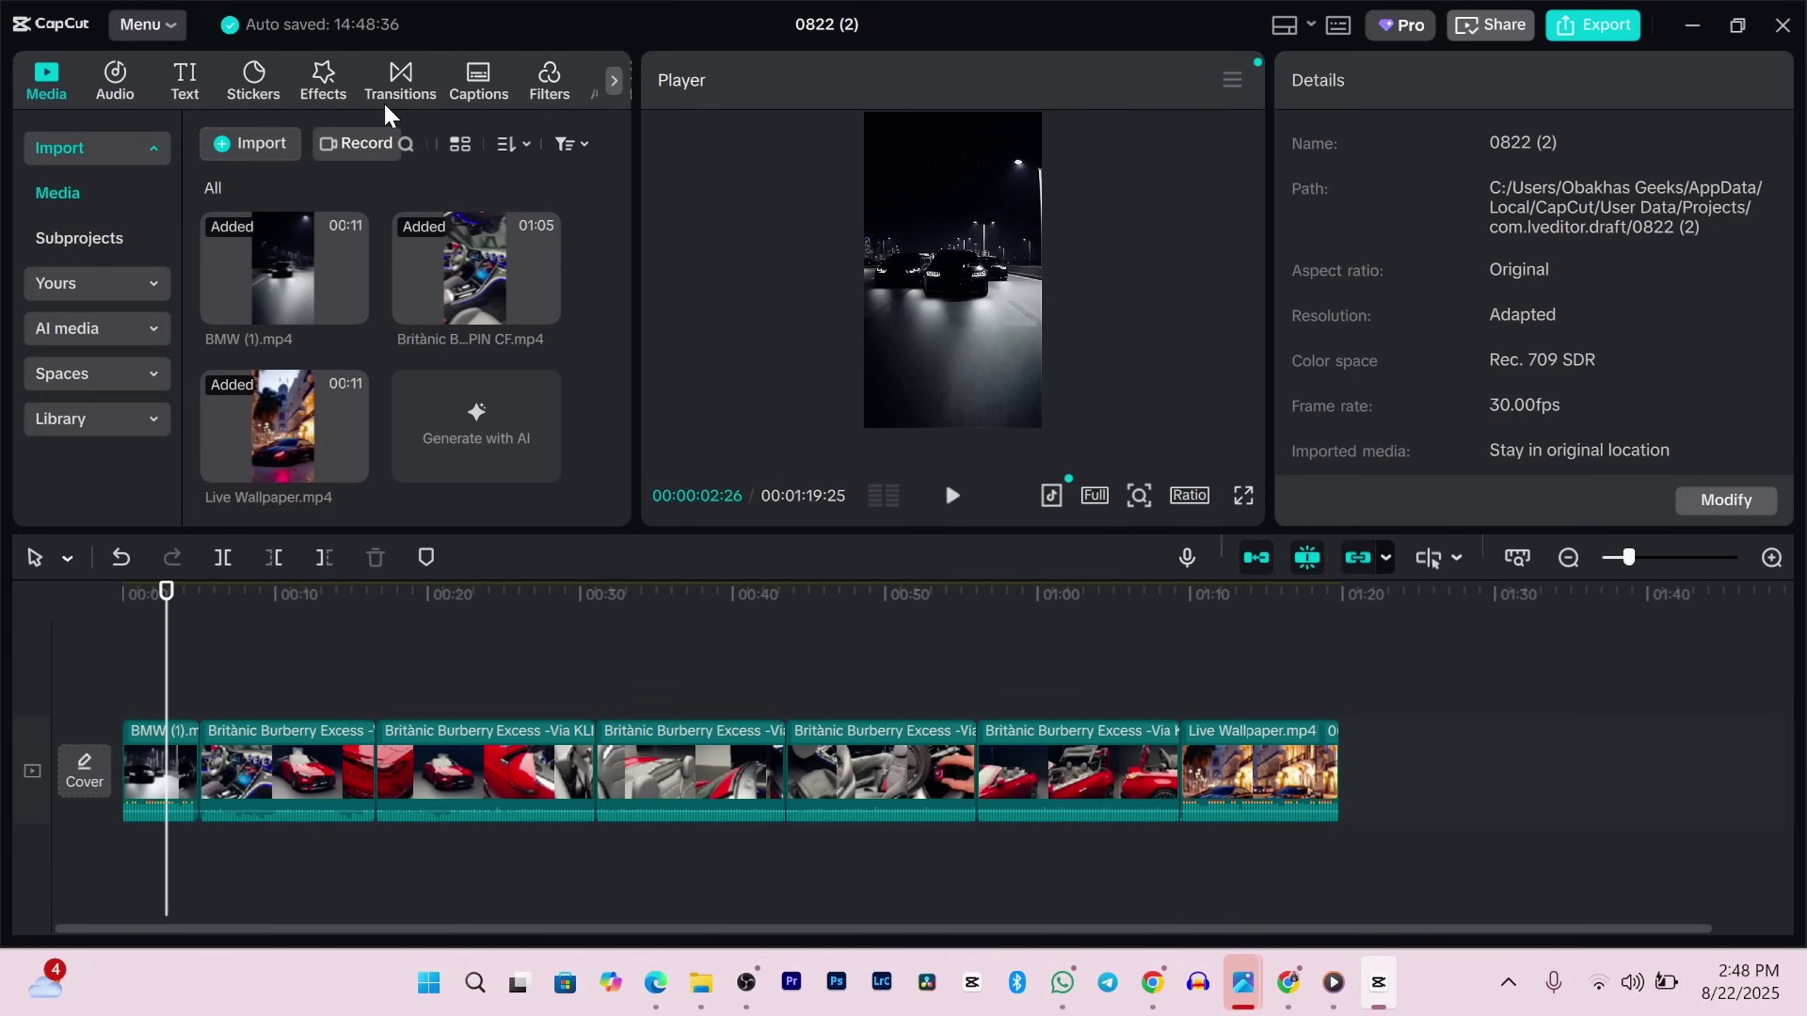
{"action": "left_click", "coordinate": [401, 80]}
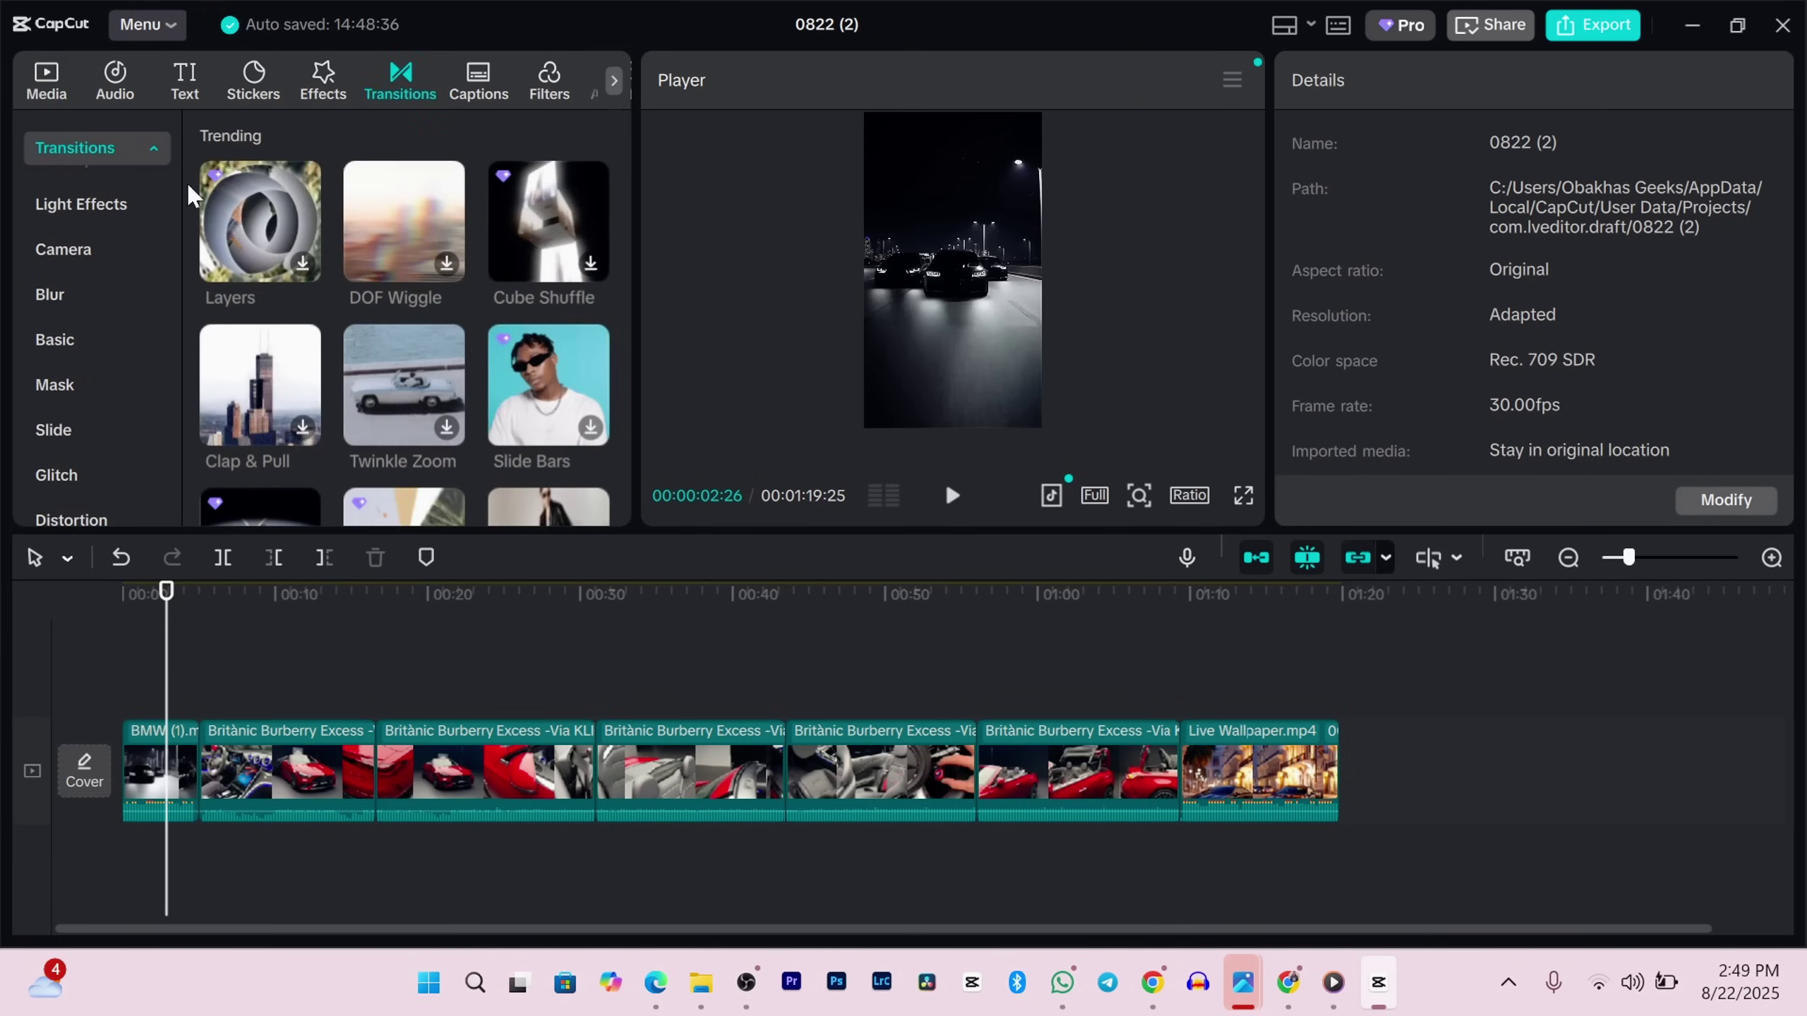
{"action": "left_click", "coordinate": [70, 251]}
{"action": "mouse_move", "coordinate": [403, 385]}
{"action": "left_mouse_down"}
{"action": "mouse_move", "coordinate": [223, 749]}
{"action": "mouse_move", "coordinate": [189, 767]}
{"action": "left_mouse_up"}
{"action": "left_click", "coordinate": [1052, 565]}
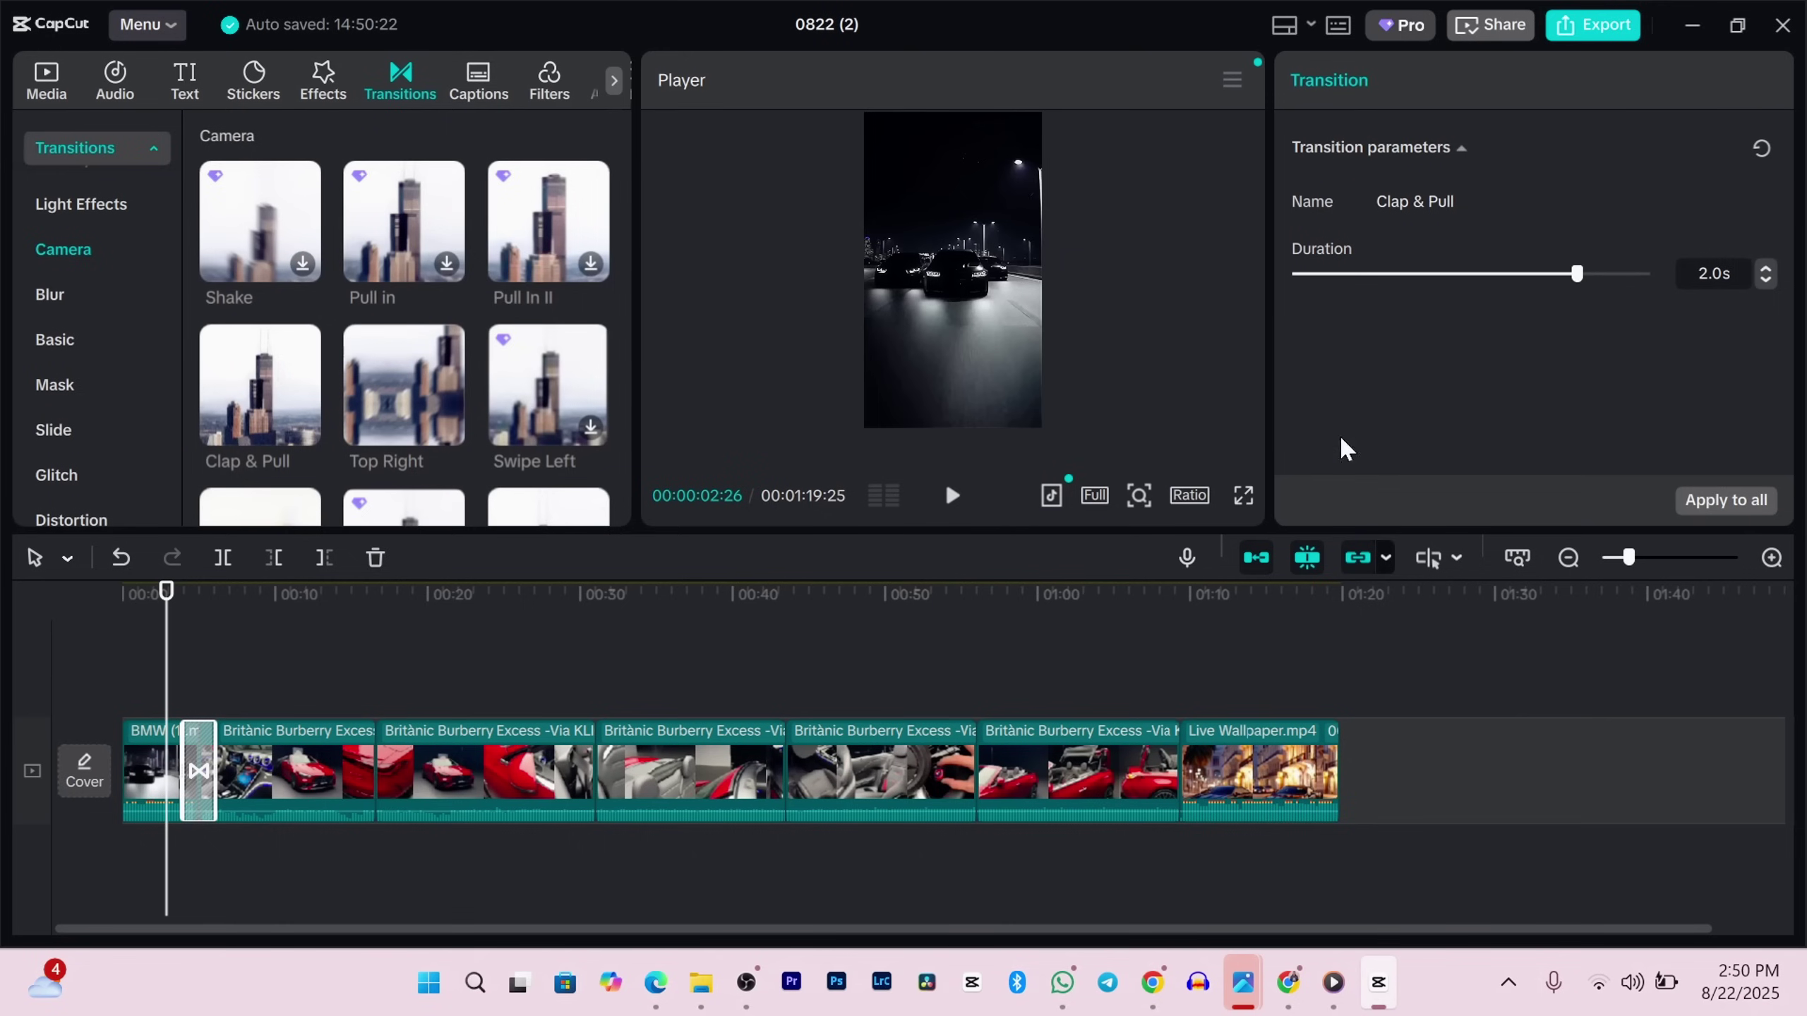
{"action": "mouse_move", "coordinate": [1575, 281]}
{"action": "left_mouse_down"}
{"action": "mouse_move", "coordinate": [1466, 290]}
{"action": "mouse_move", "coordinate": [1539, 310]}
{"action": "mouse_move", "coordinate": [1478, 318]}
{"action": "left_mouse_up"}
Step: Enlarge the first Burberry segment to 178% Scale and try tilting it with the Rotate dial
{"action": "left_click", "coordinate": [251, 700]}
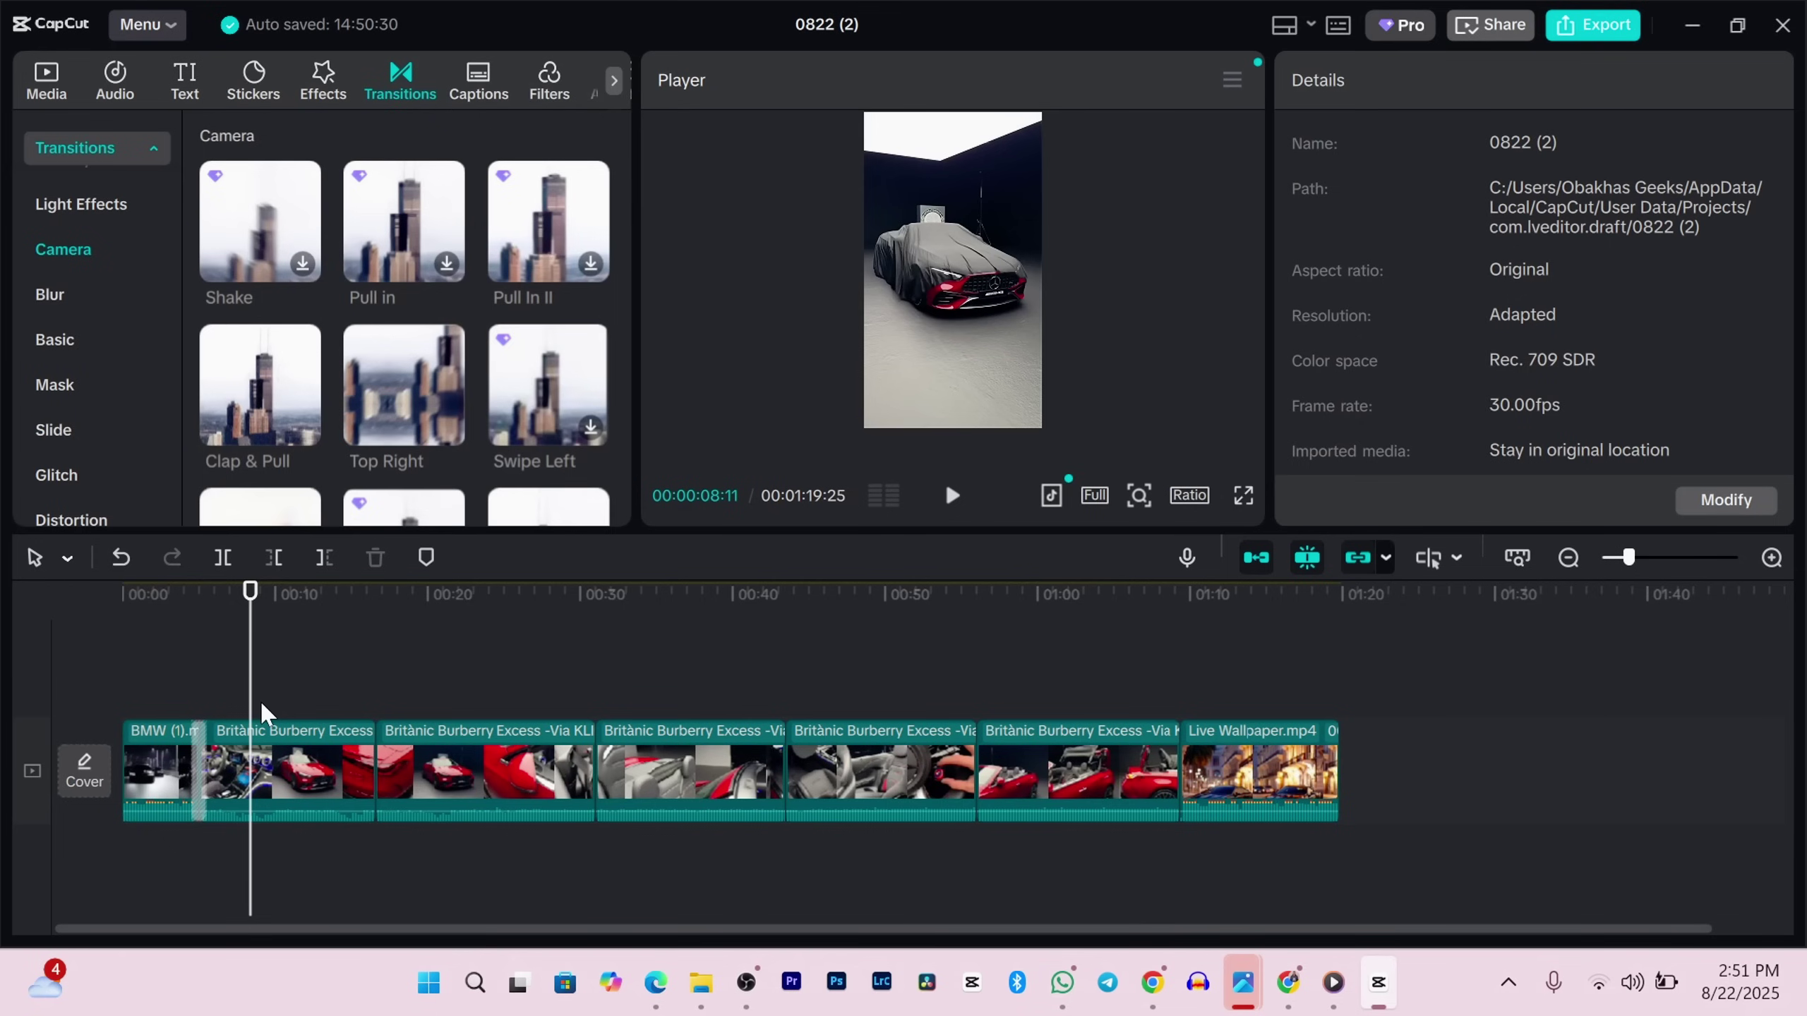
{"action": "left_click", "coordinate": [265, 763]}
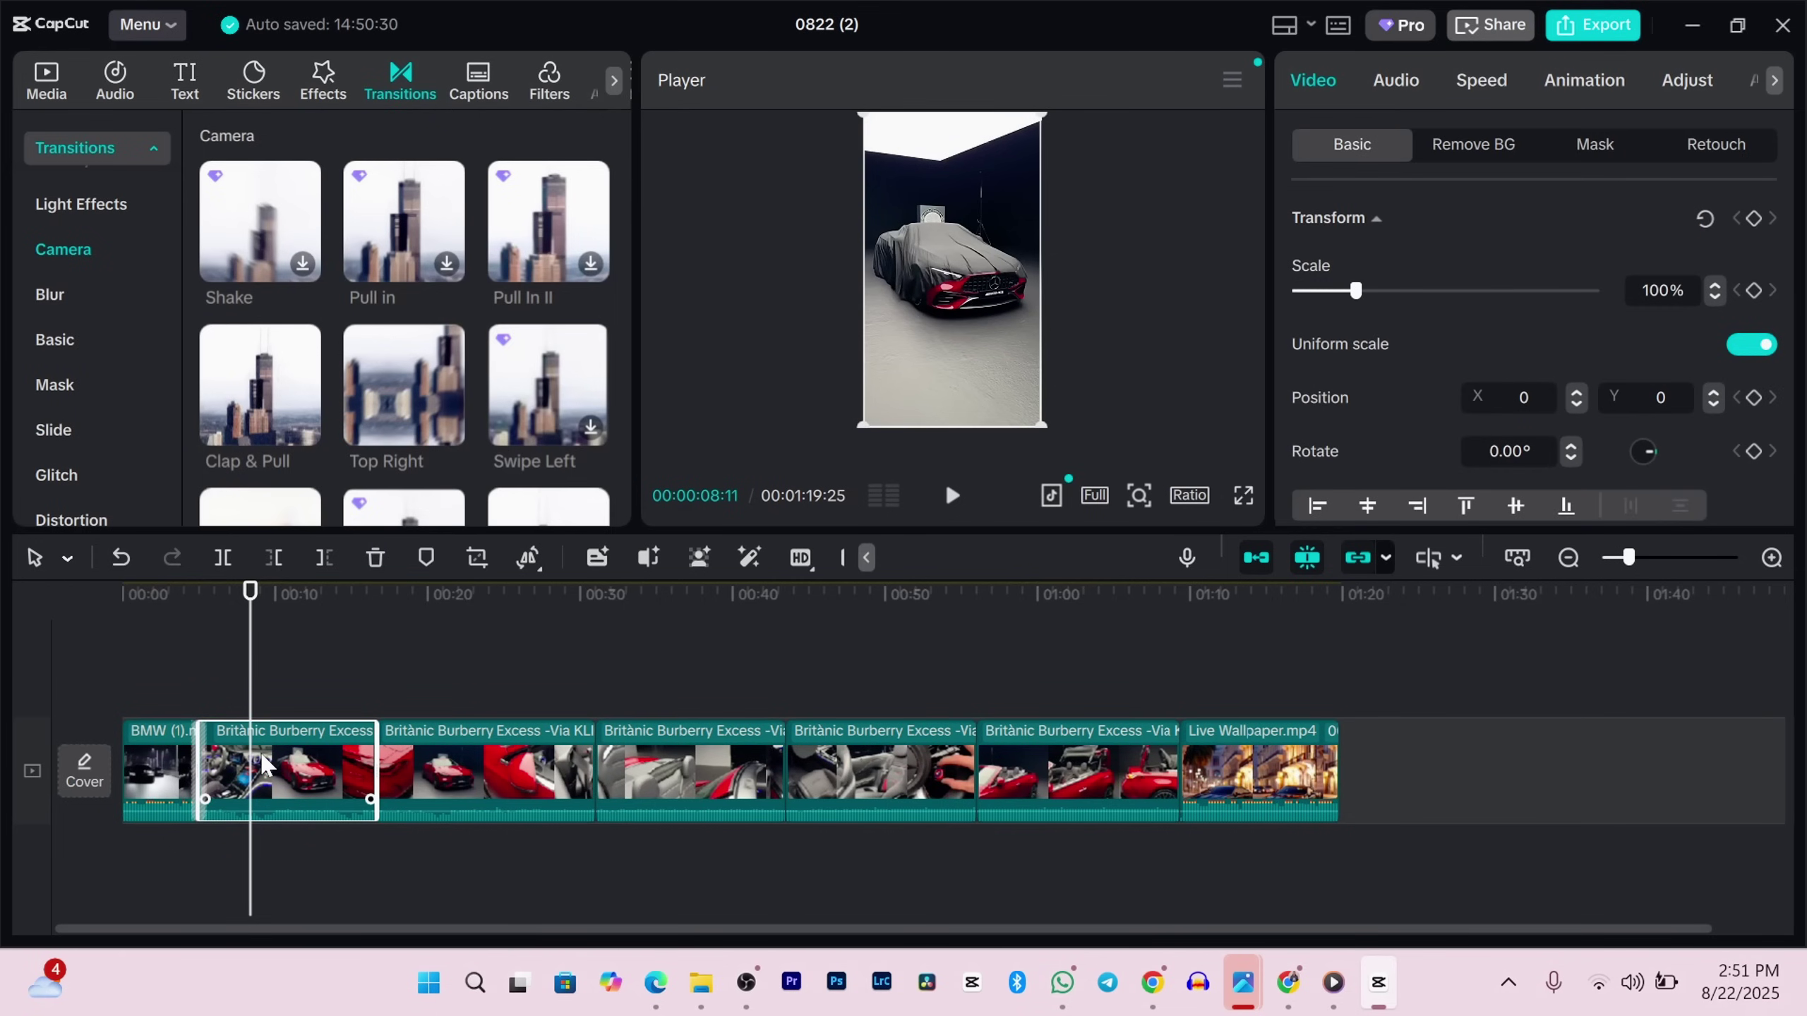
{"action": "left_click_drag", "start_coordinate": [1360, 302], "coordinate": [1401, 306]}
{"action": "scroll", "coordinate": [1592, 369], "scroll_direction": "down", "scroll_amount": 2}
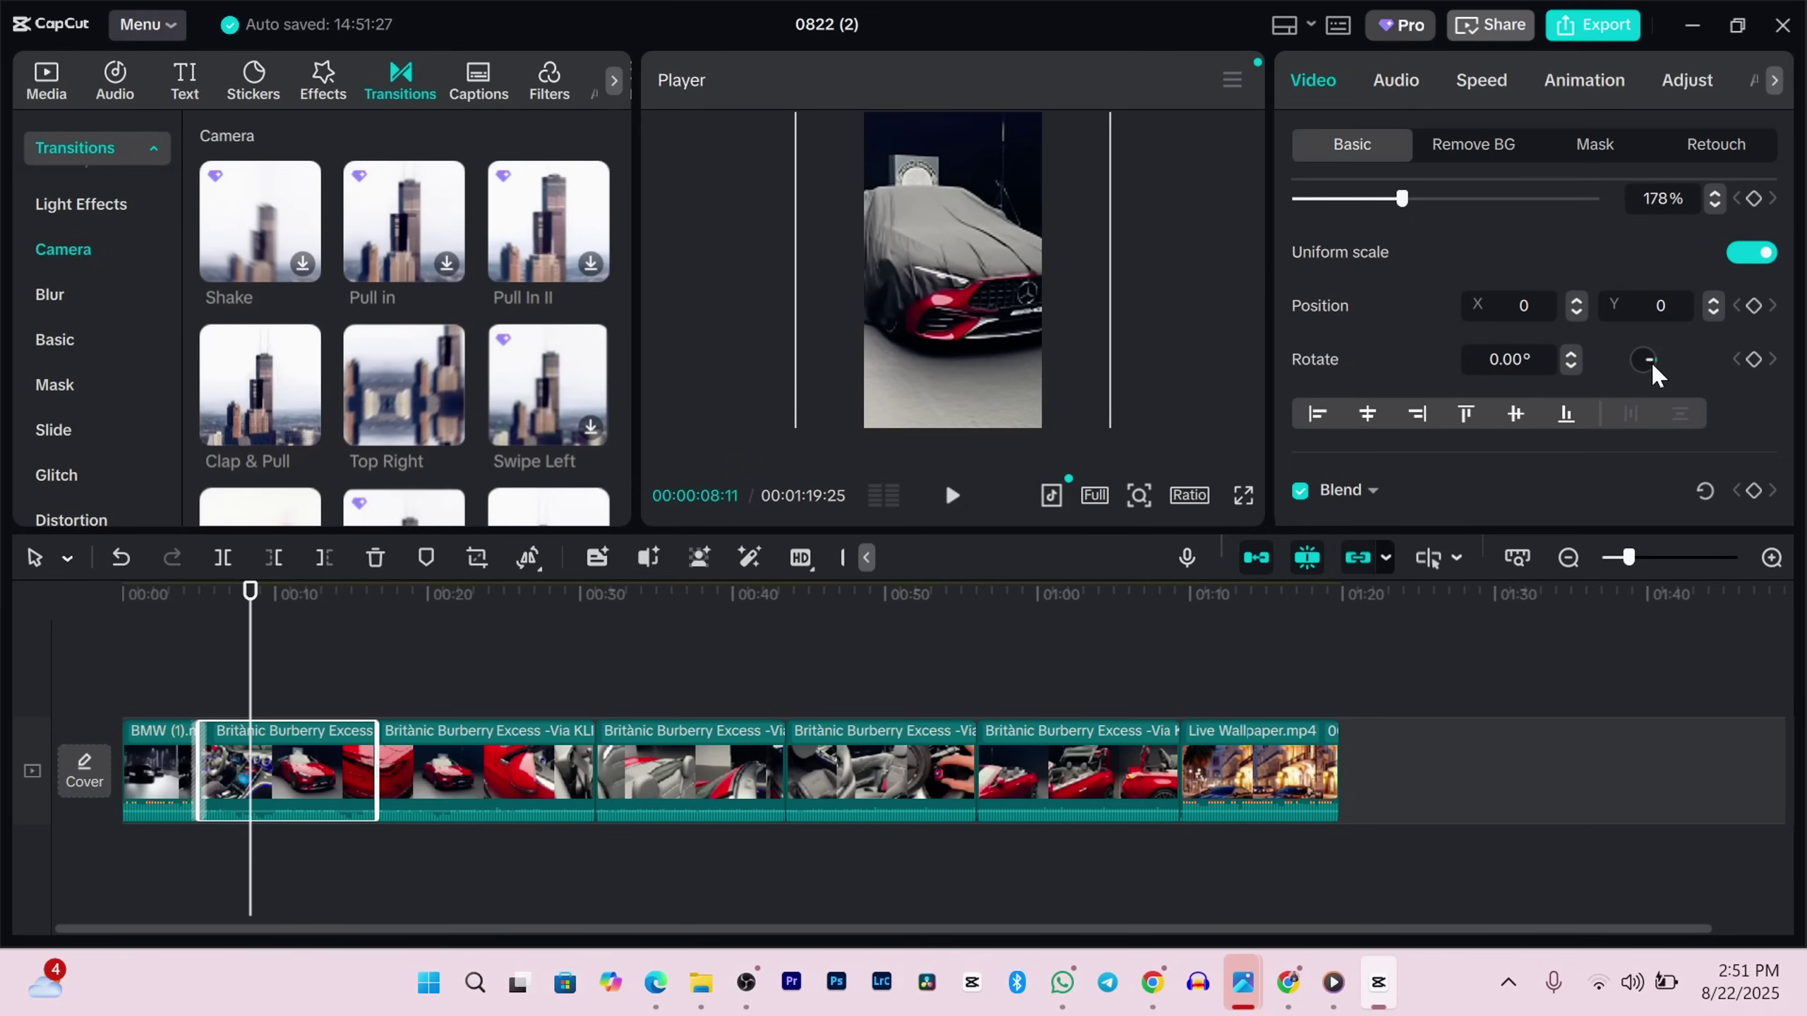
{"action": "left_click_drag", "start_coordinate": [1647, 358], "coordinate": [1643, 360]}
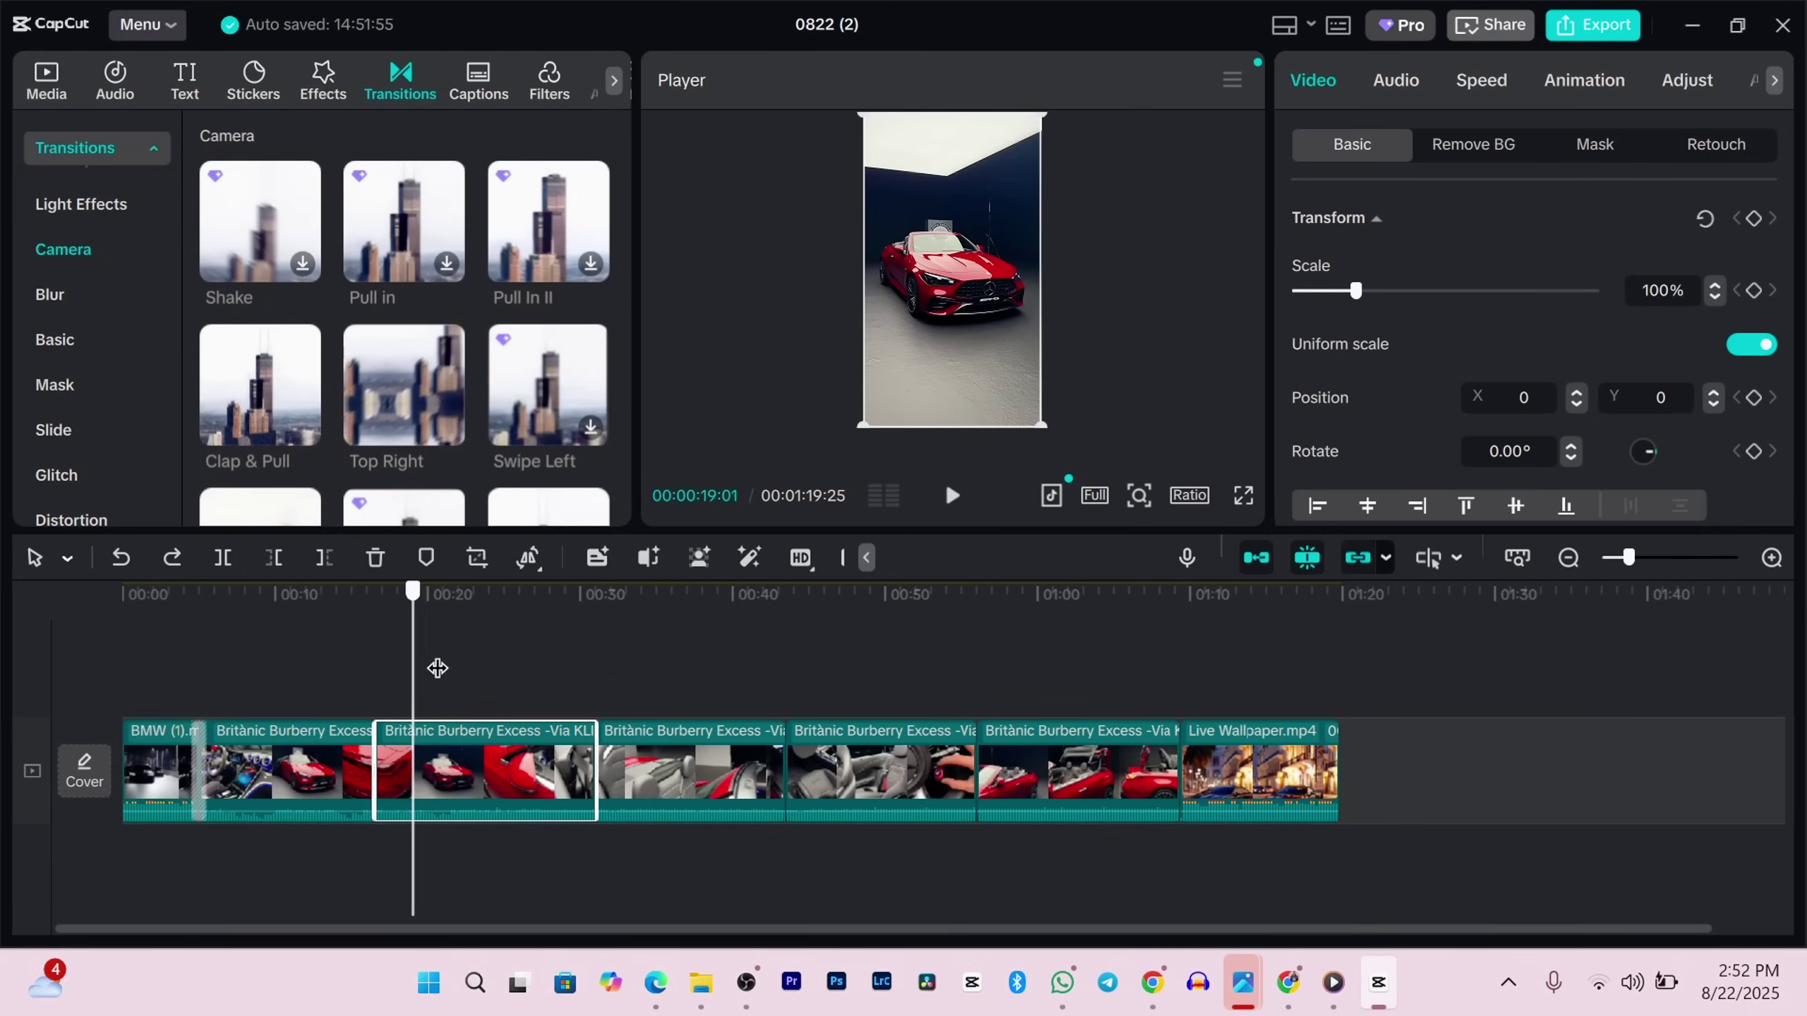
Step: Keyframe the second Burberry segment's scale from 100% at 23s up to 159%, then preview the zoom
{"action": "left_click", "coordinate": [480, 669]}
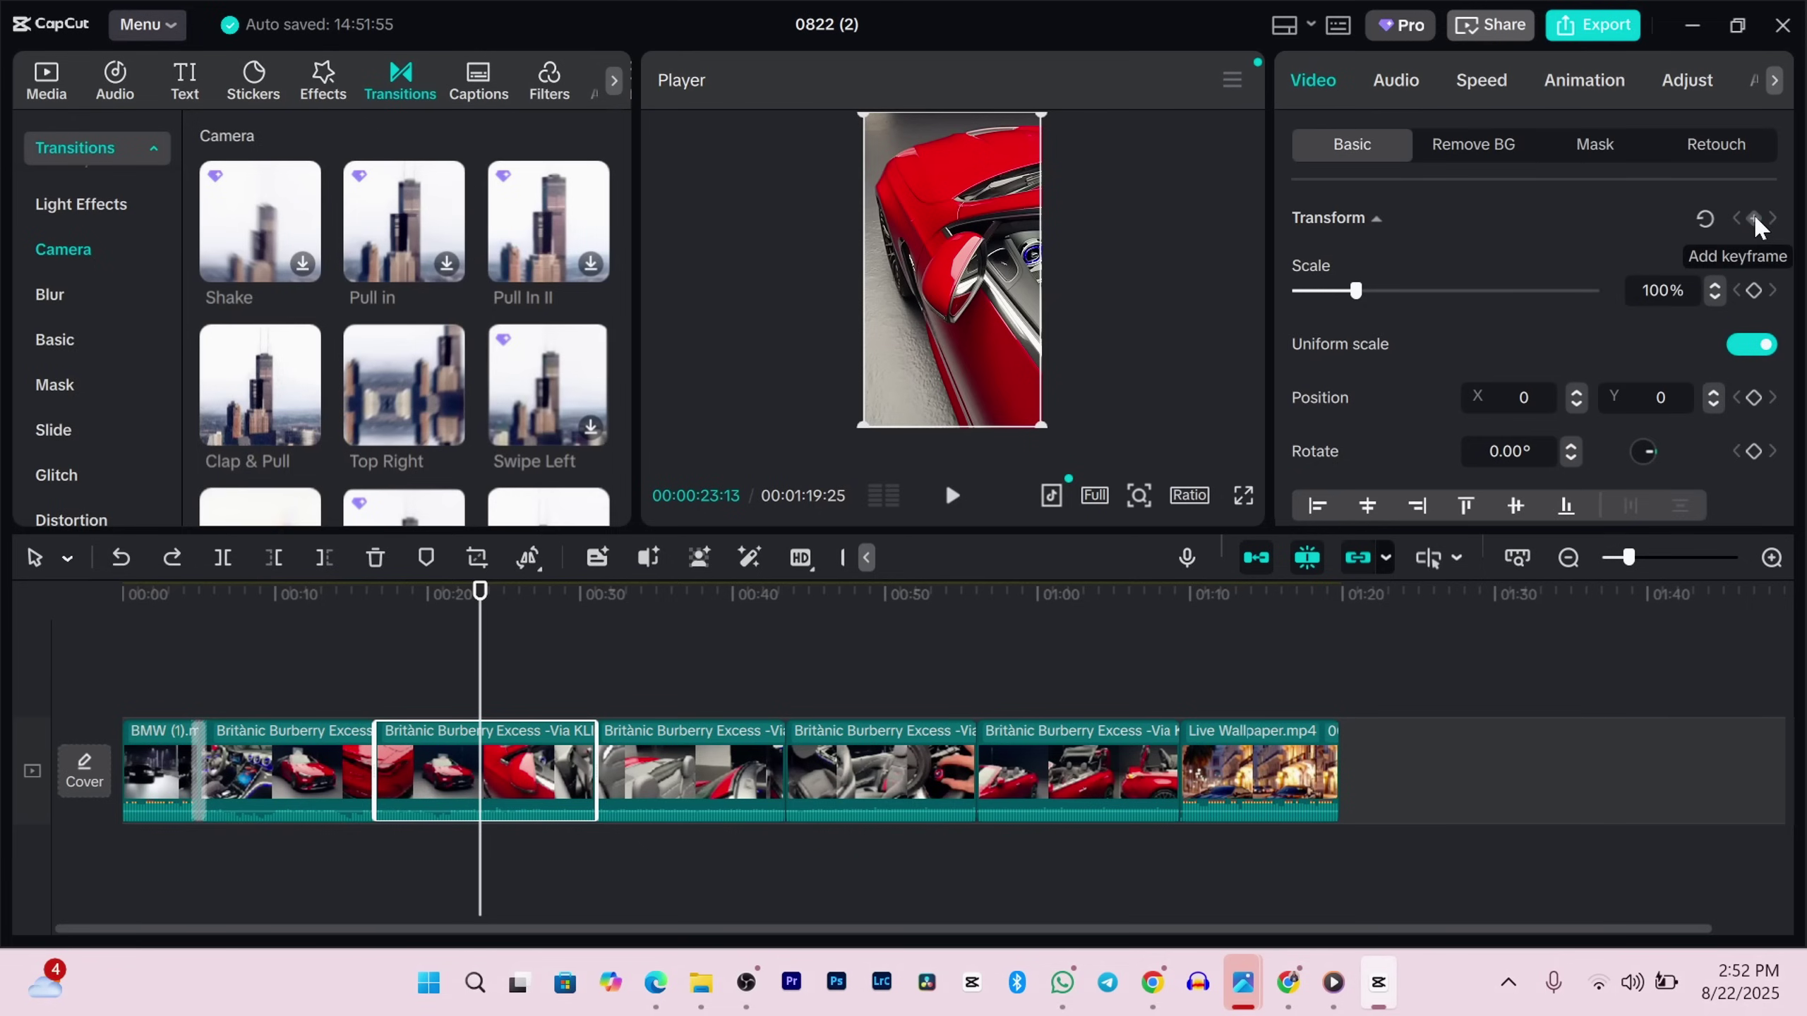
{"action": "left_click", "coordinate": [1753, 218]}
{"action": "key", "text": "space"}
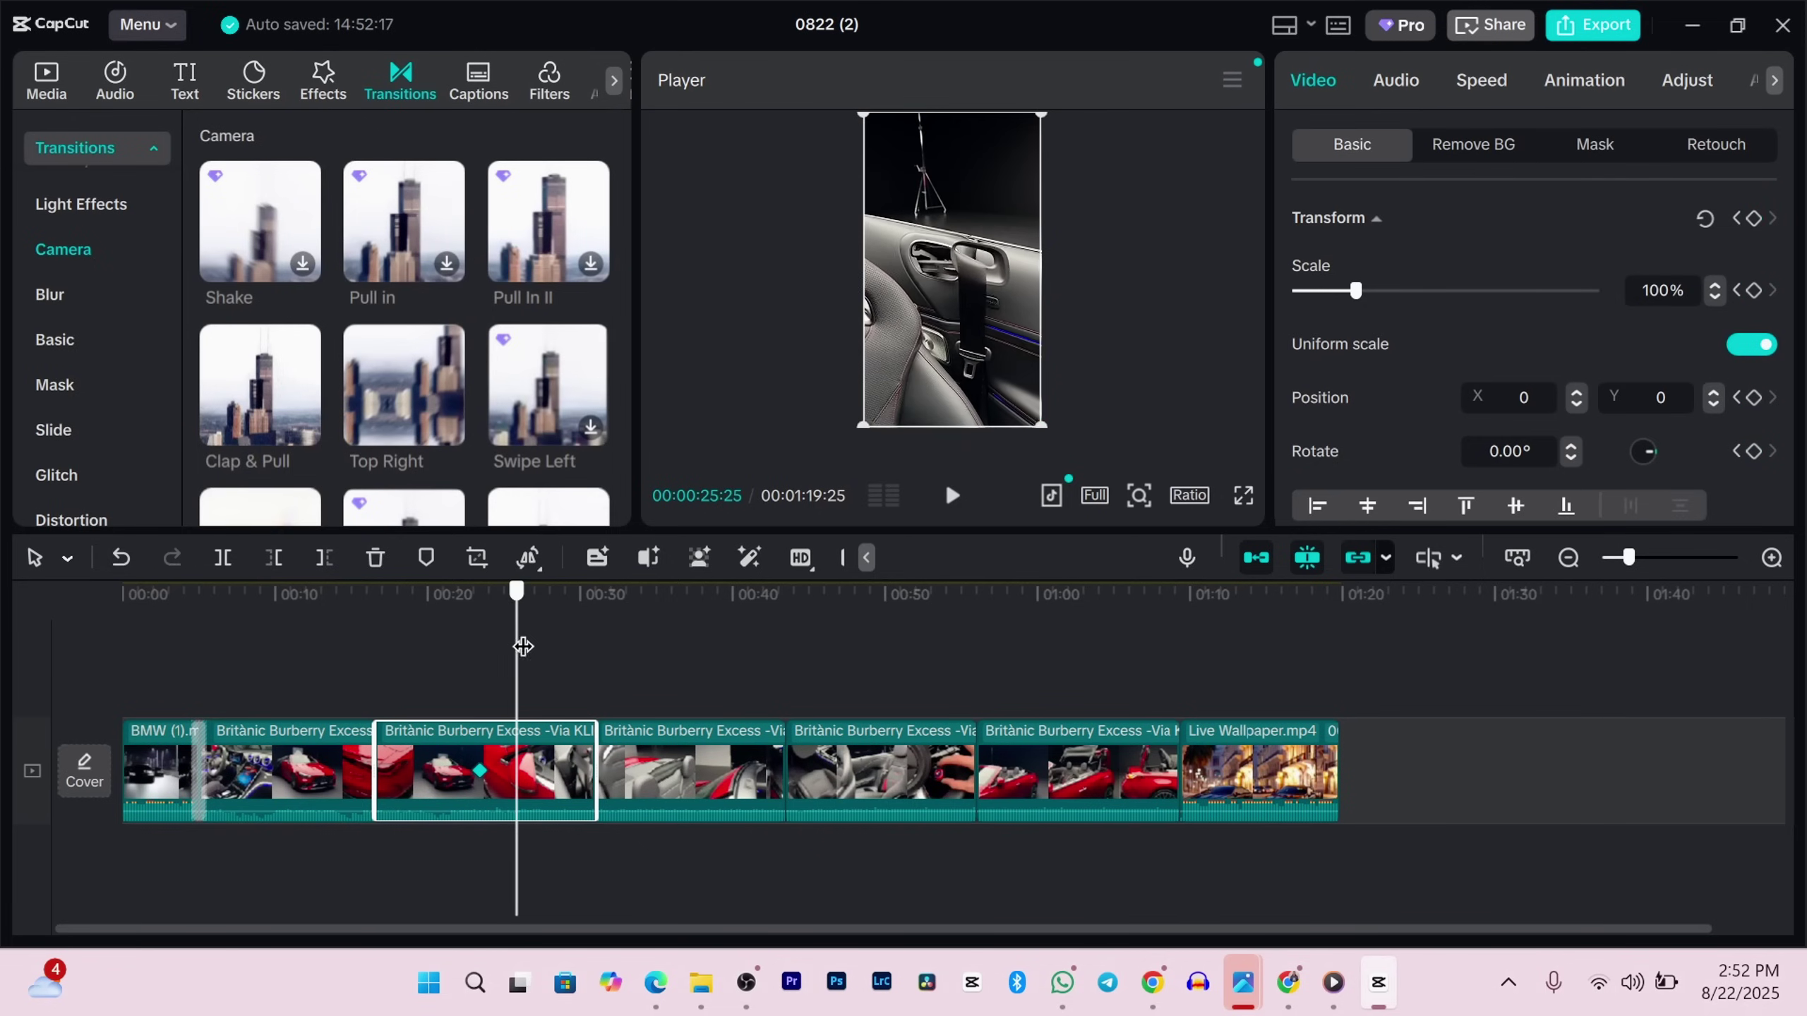
{"action": "left_click_drag", "start_coordinate": [1357, 298], "coordinate": [1393, 308]}
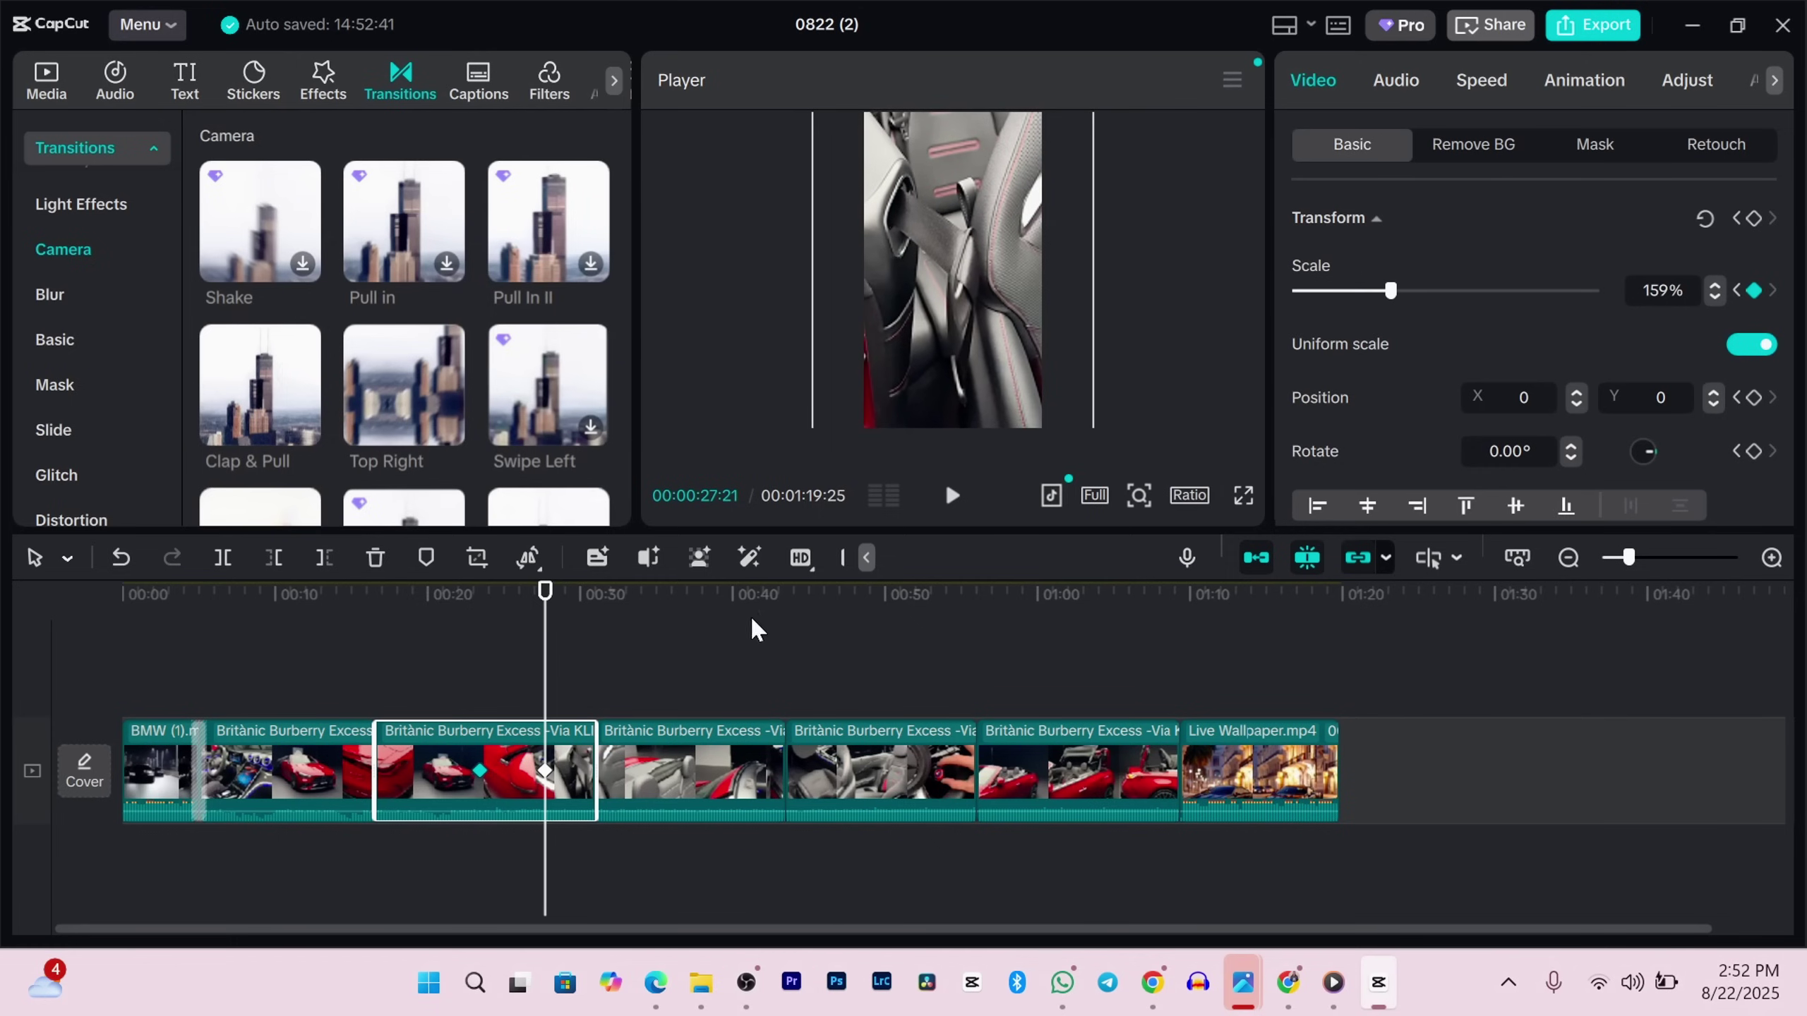
{"action": "left_click", "coordinate": [457, 644]}
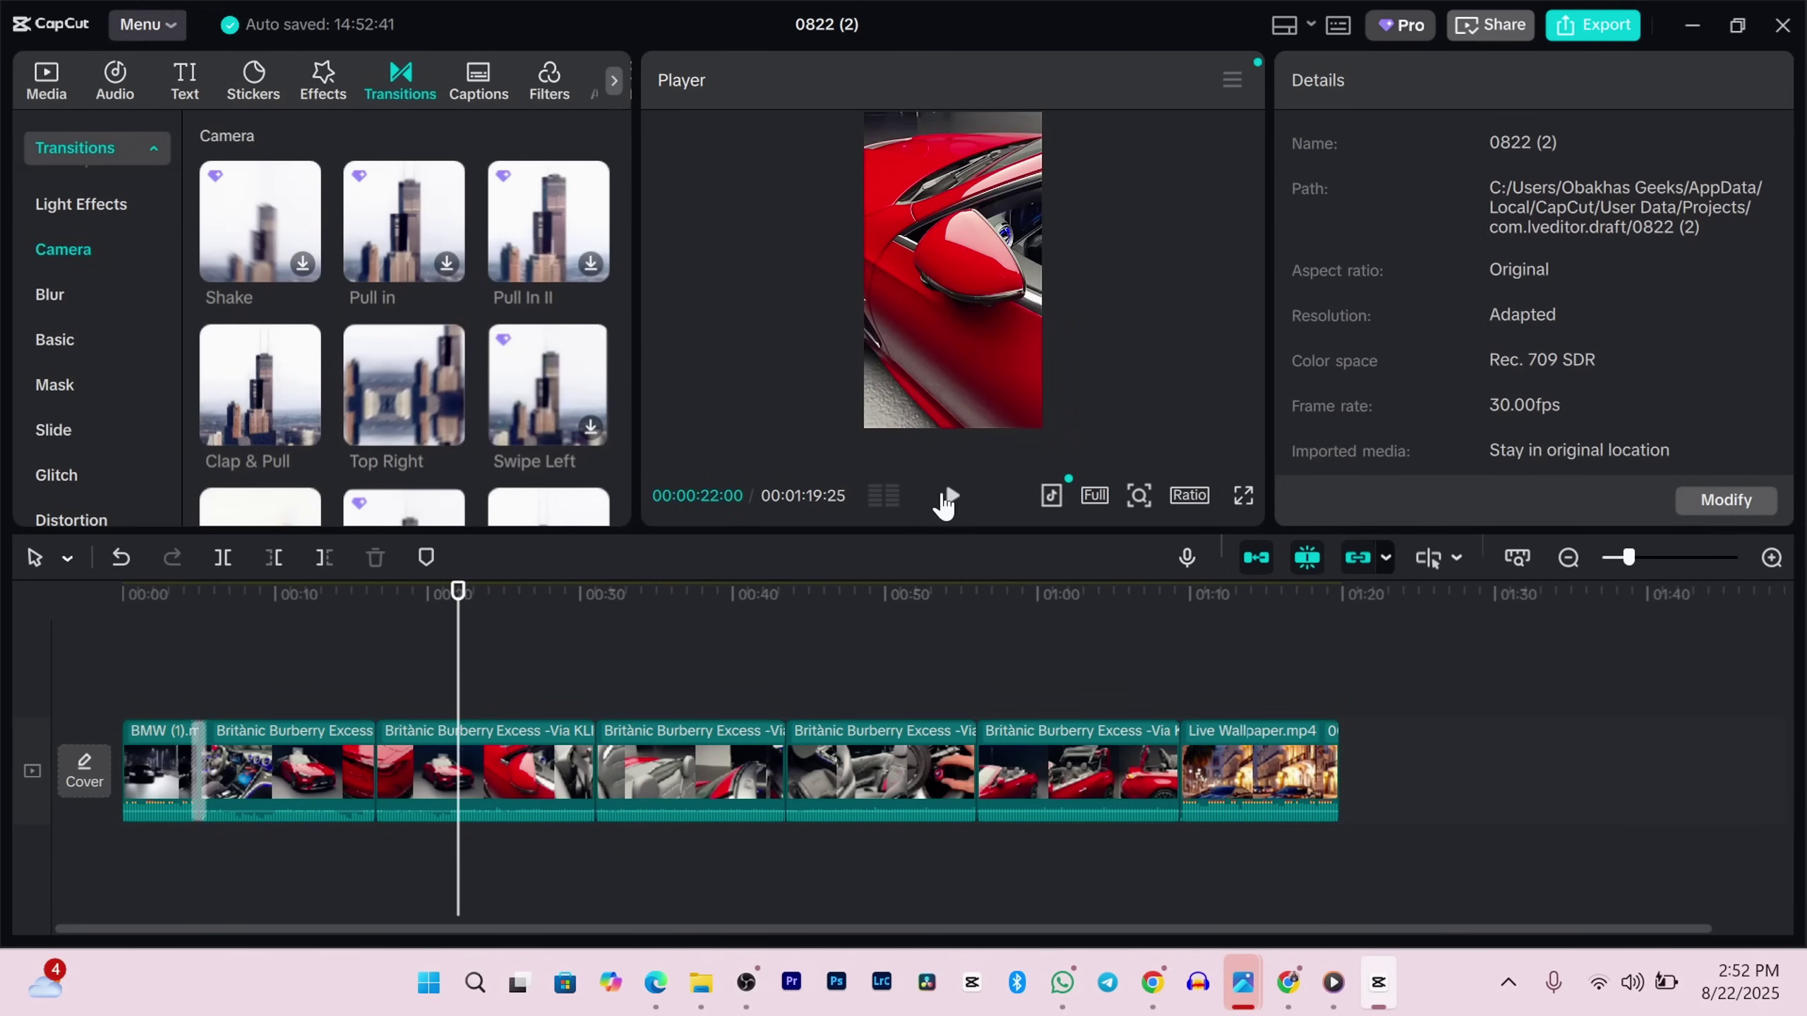
{"action": "left_click", "coordinate": [952, 496]}
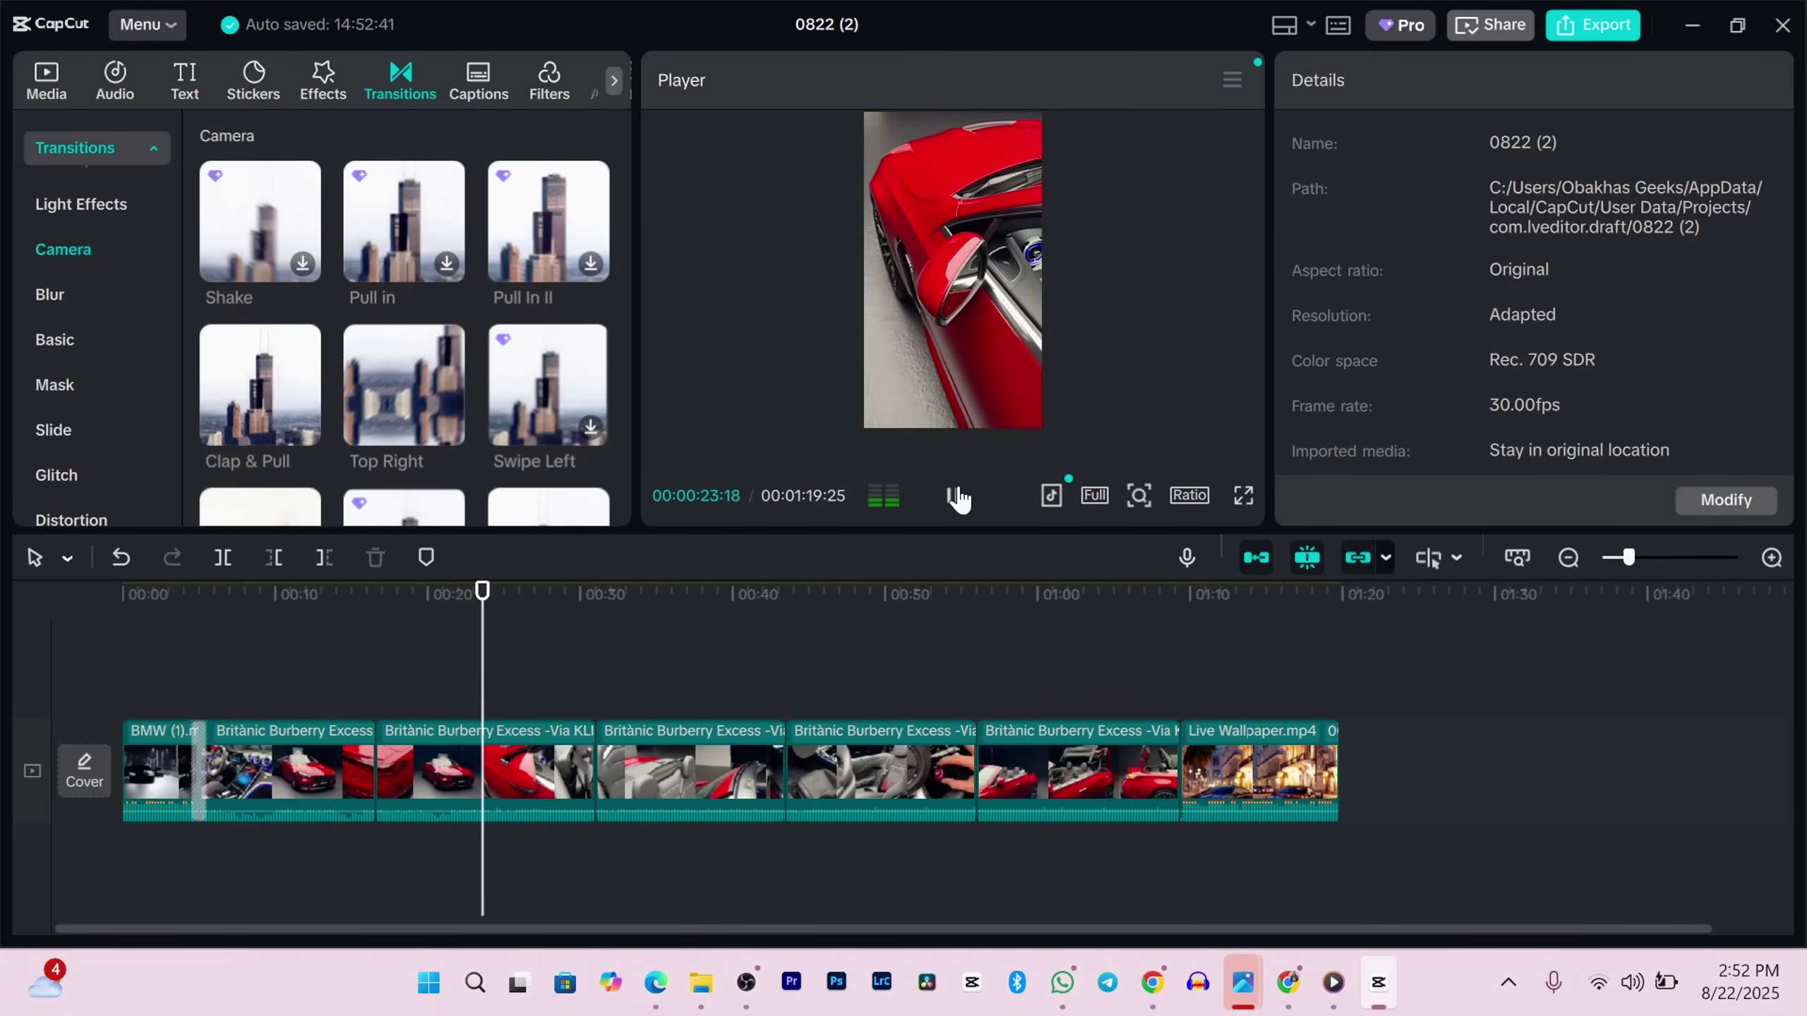
{"action": "left_click", "coordinate": [565, 765]}
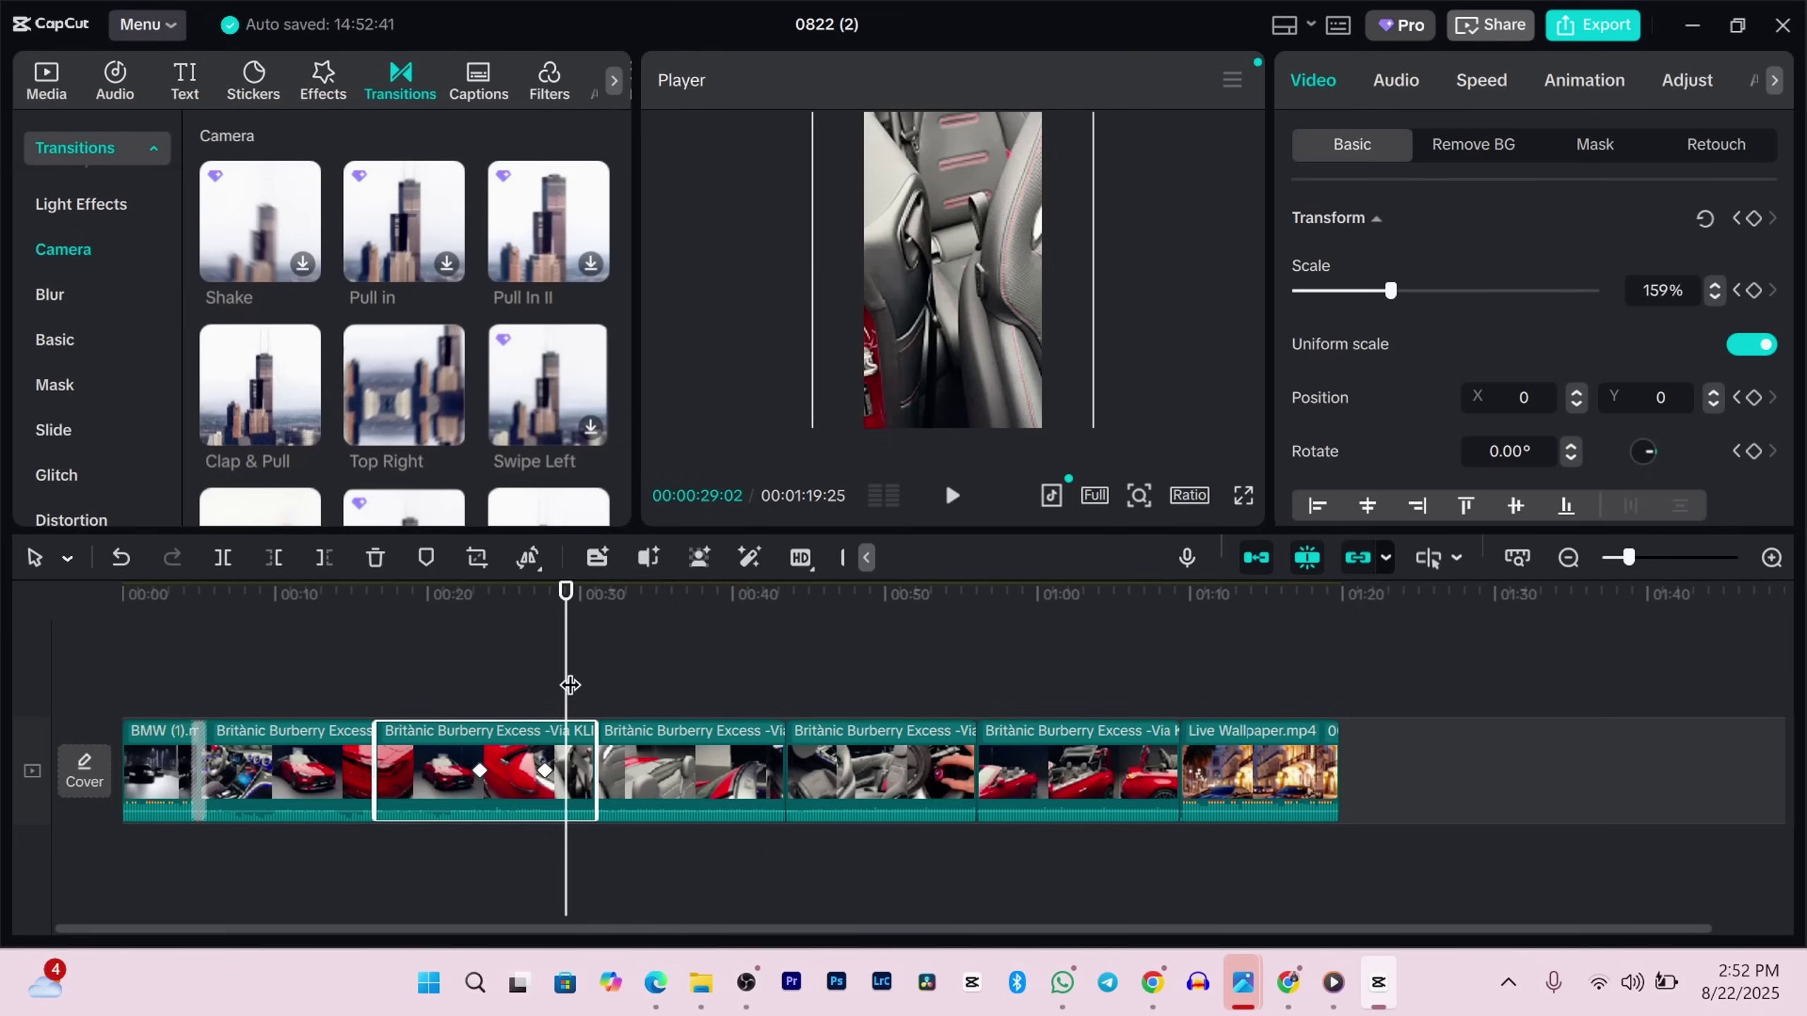
{"action": "left_click", "coordinate": [664, 769]}
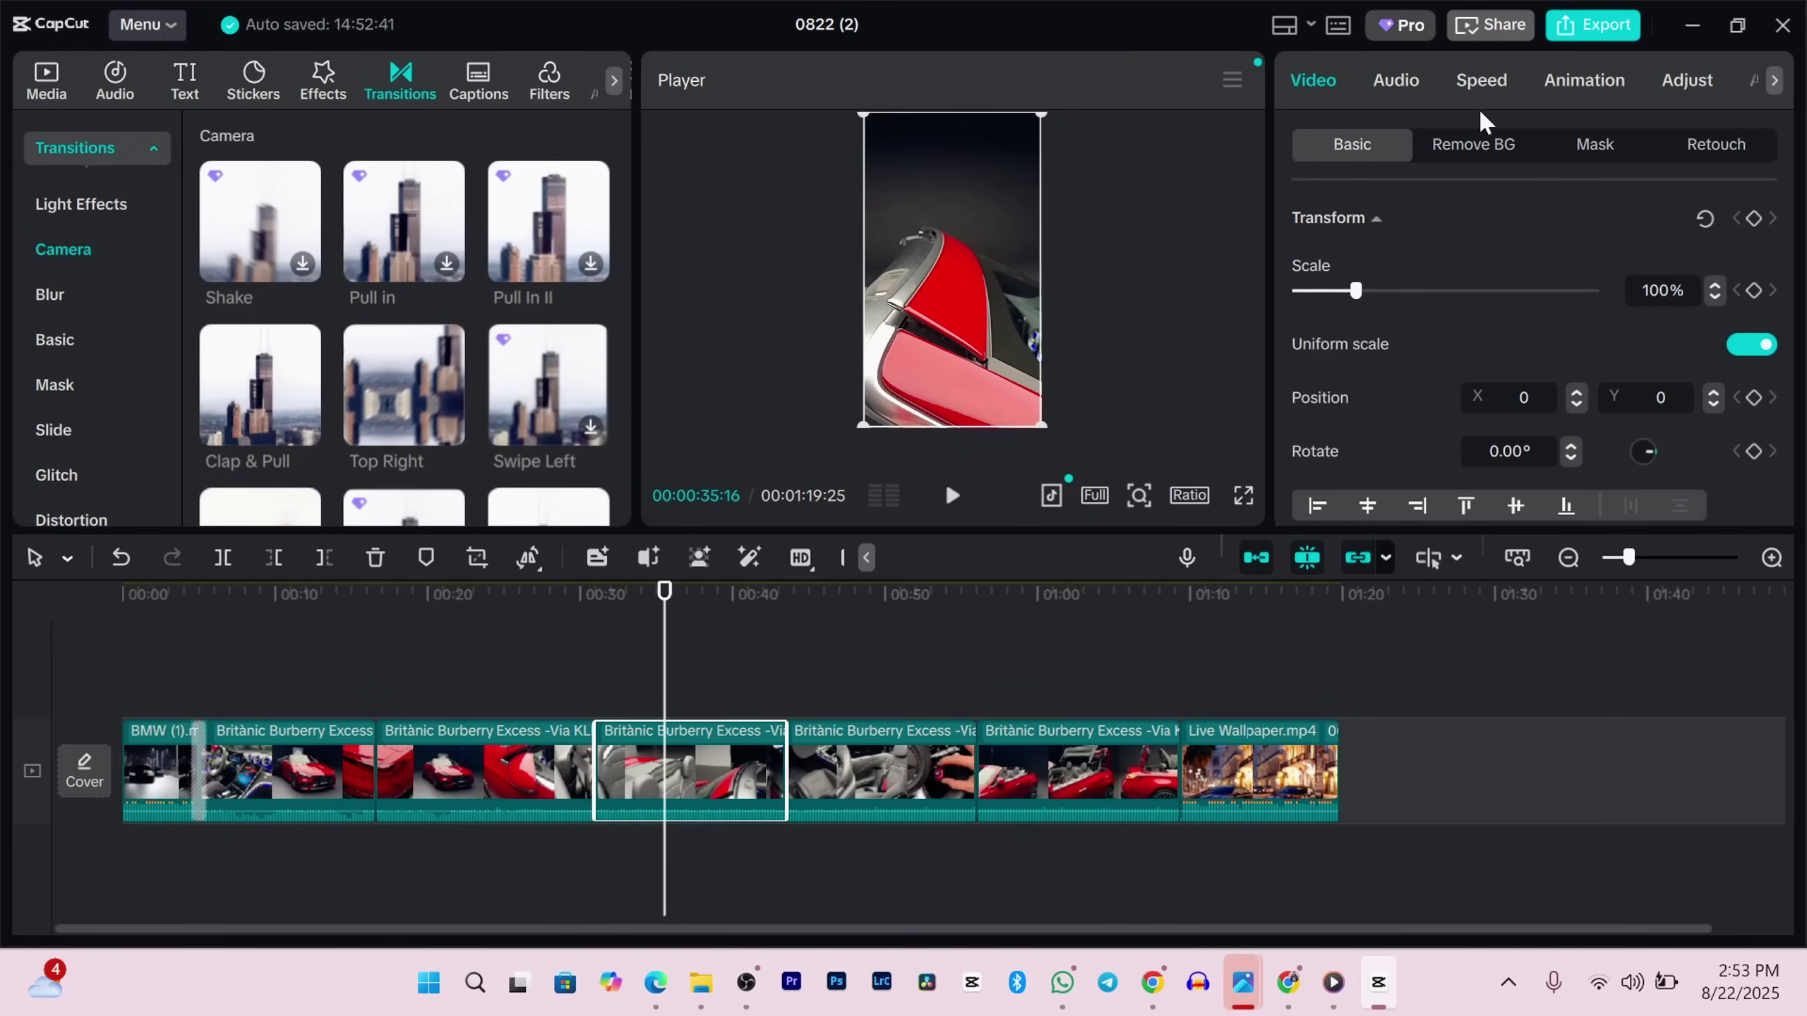
Step: Slow the third Burberry segment to 0.52x so it stretches to 23.8 seconds
{"action": "left_click", "coordinate": [1478, 80]}
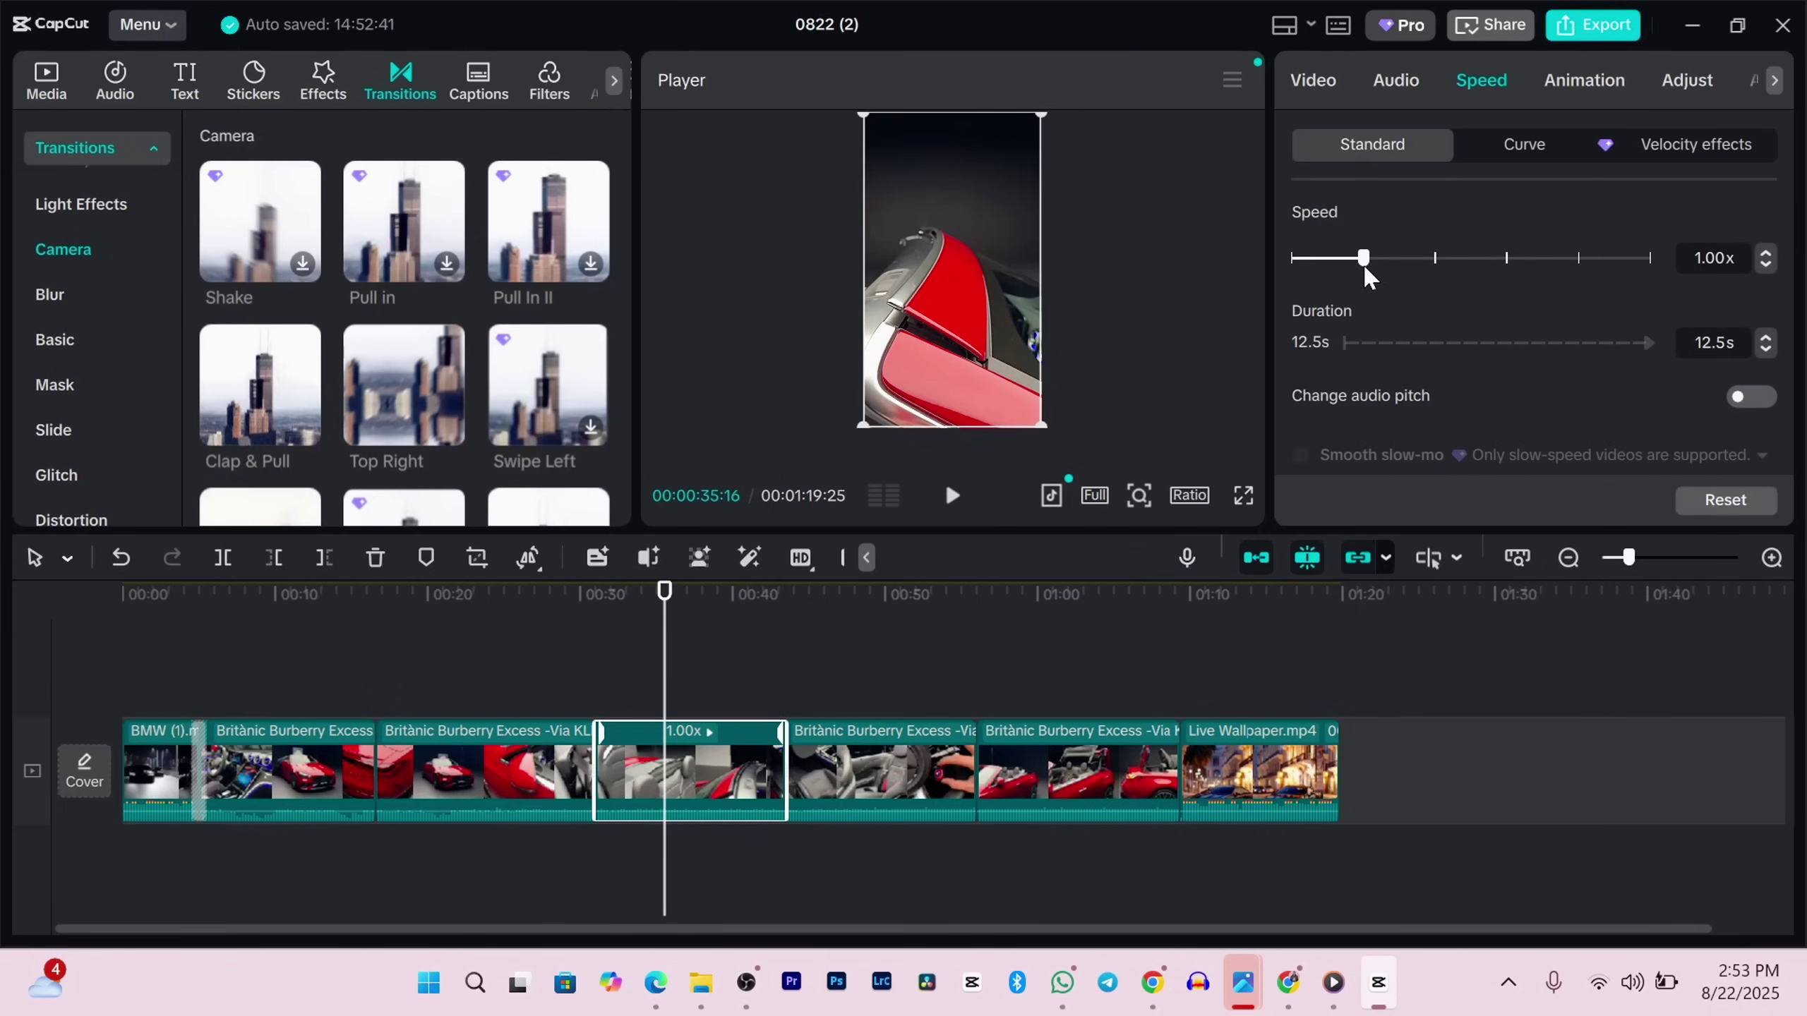
{"action": "mouse_move", "coordinate": [1363, 262]}
{"action": "left_mouse_down"}
{"action": "mouse_move", "coordinate": [1456, 279]}
{"action": "mouse_move", "coordinate": [1339, 277]}
{"action": "left_mouse_up"}
{"action": "left_click", "coordinate": [1767, 340]}
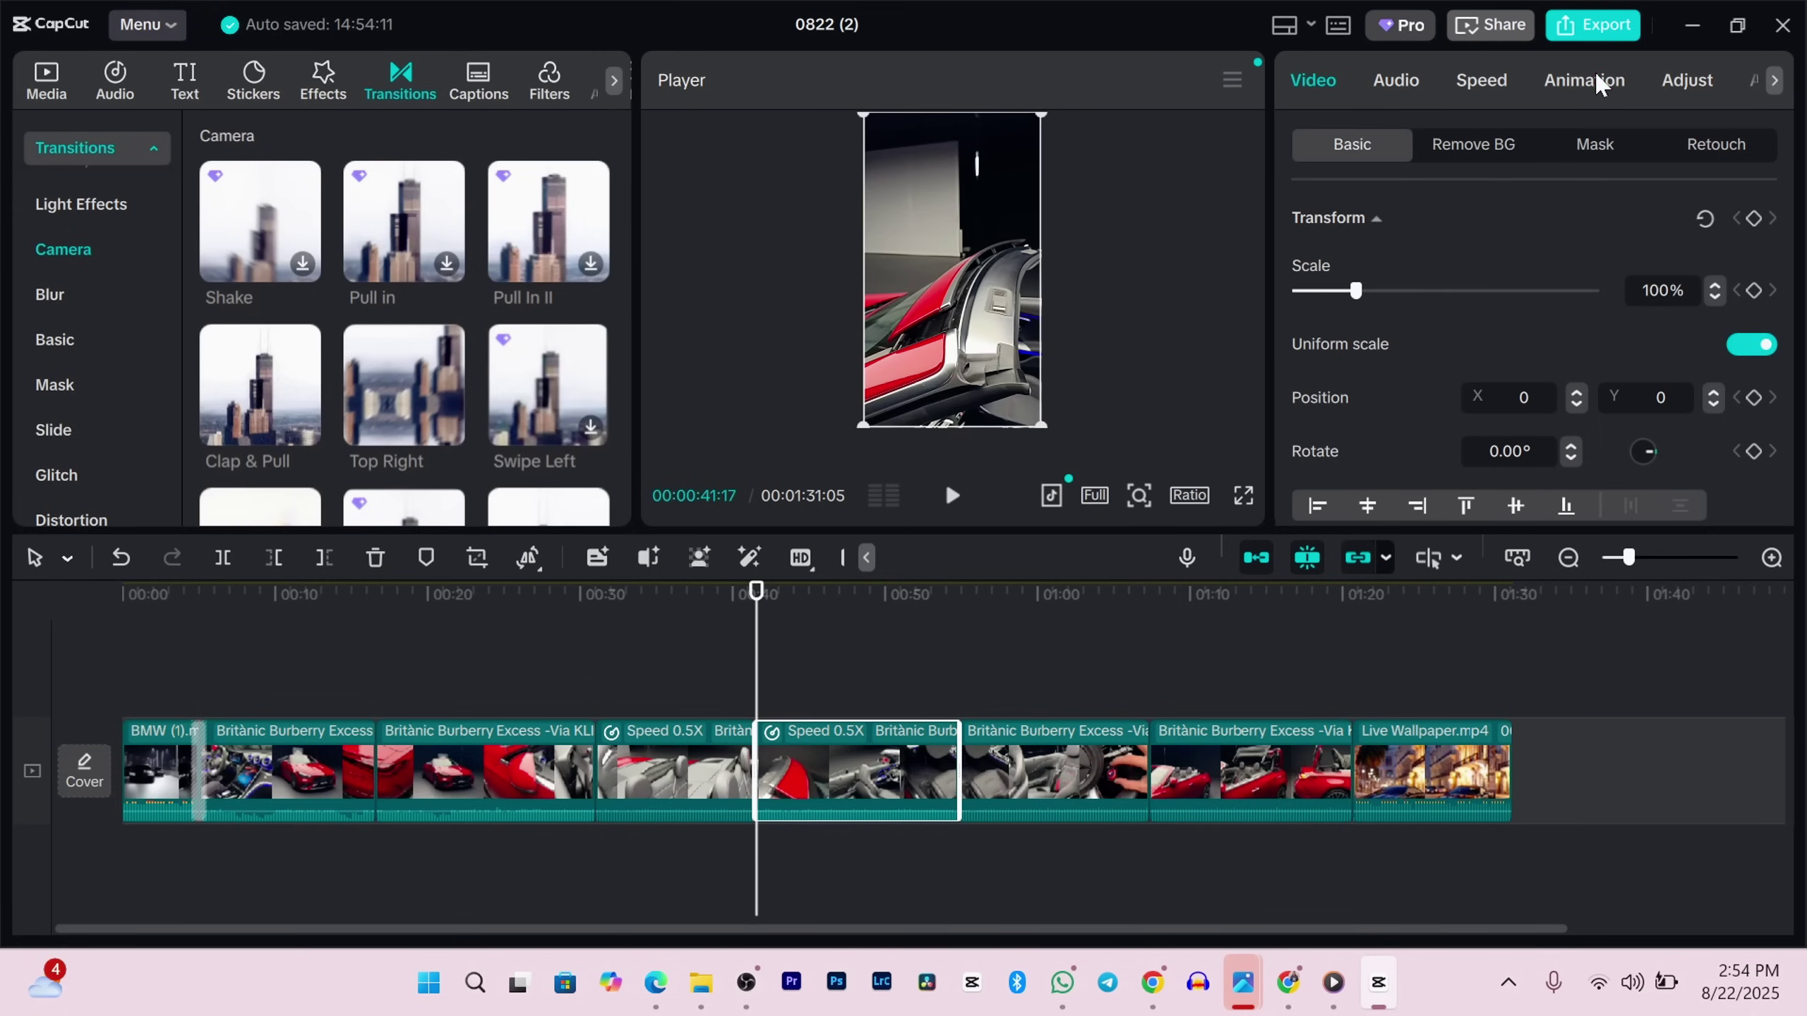
Step: Apply a Fade In entrance animation to the slowed segment and lengthen it to 7.2s
{"action": "left_click", "coordinate": [1597, 76]}
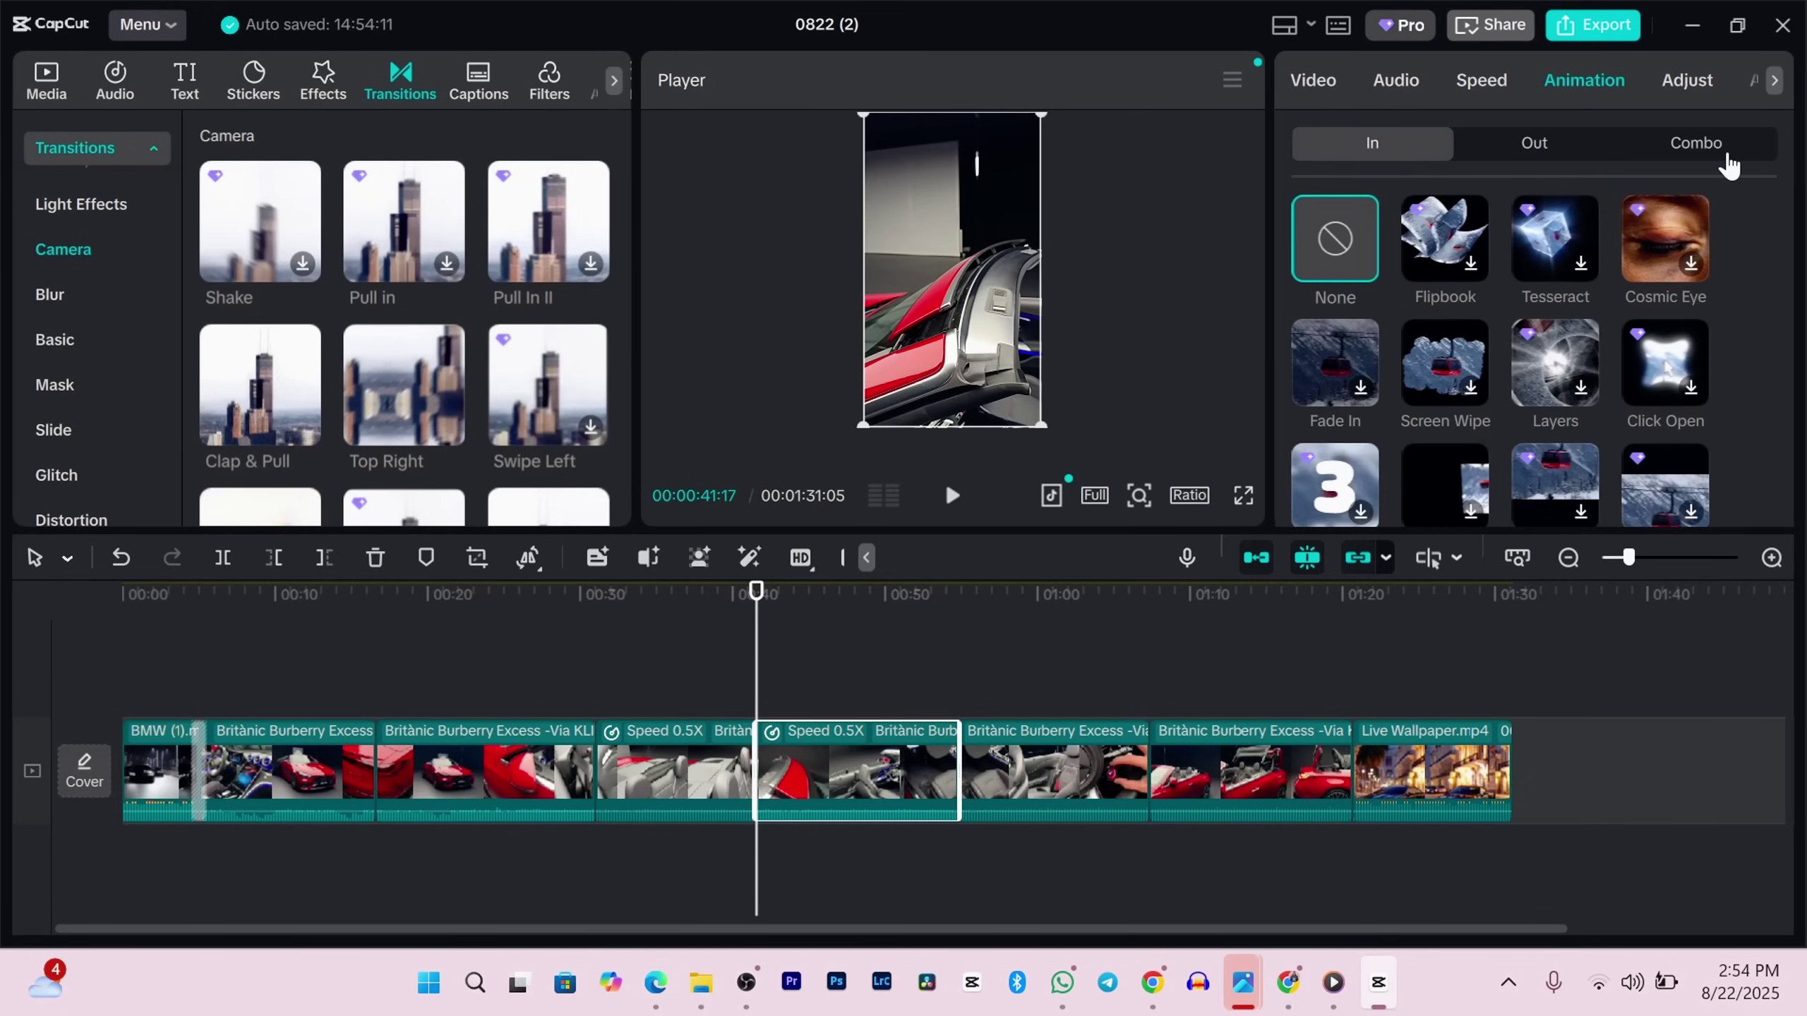
{"action": "left_click", "coordinate": [1355, 390]}
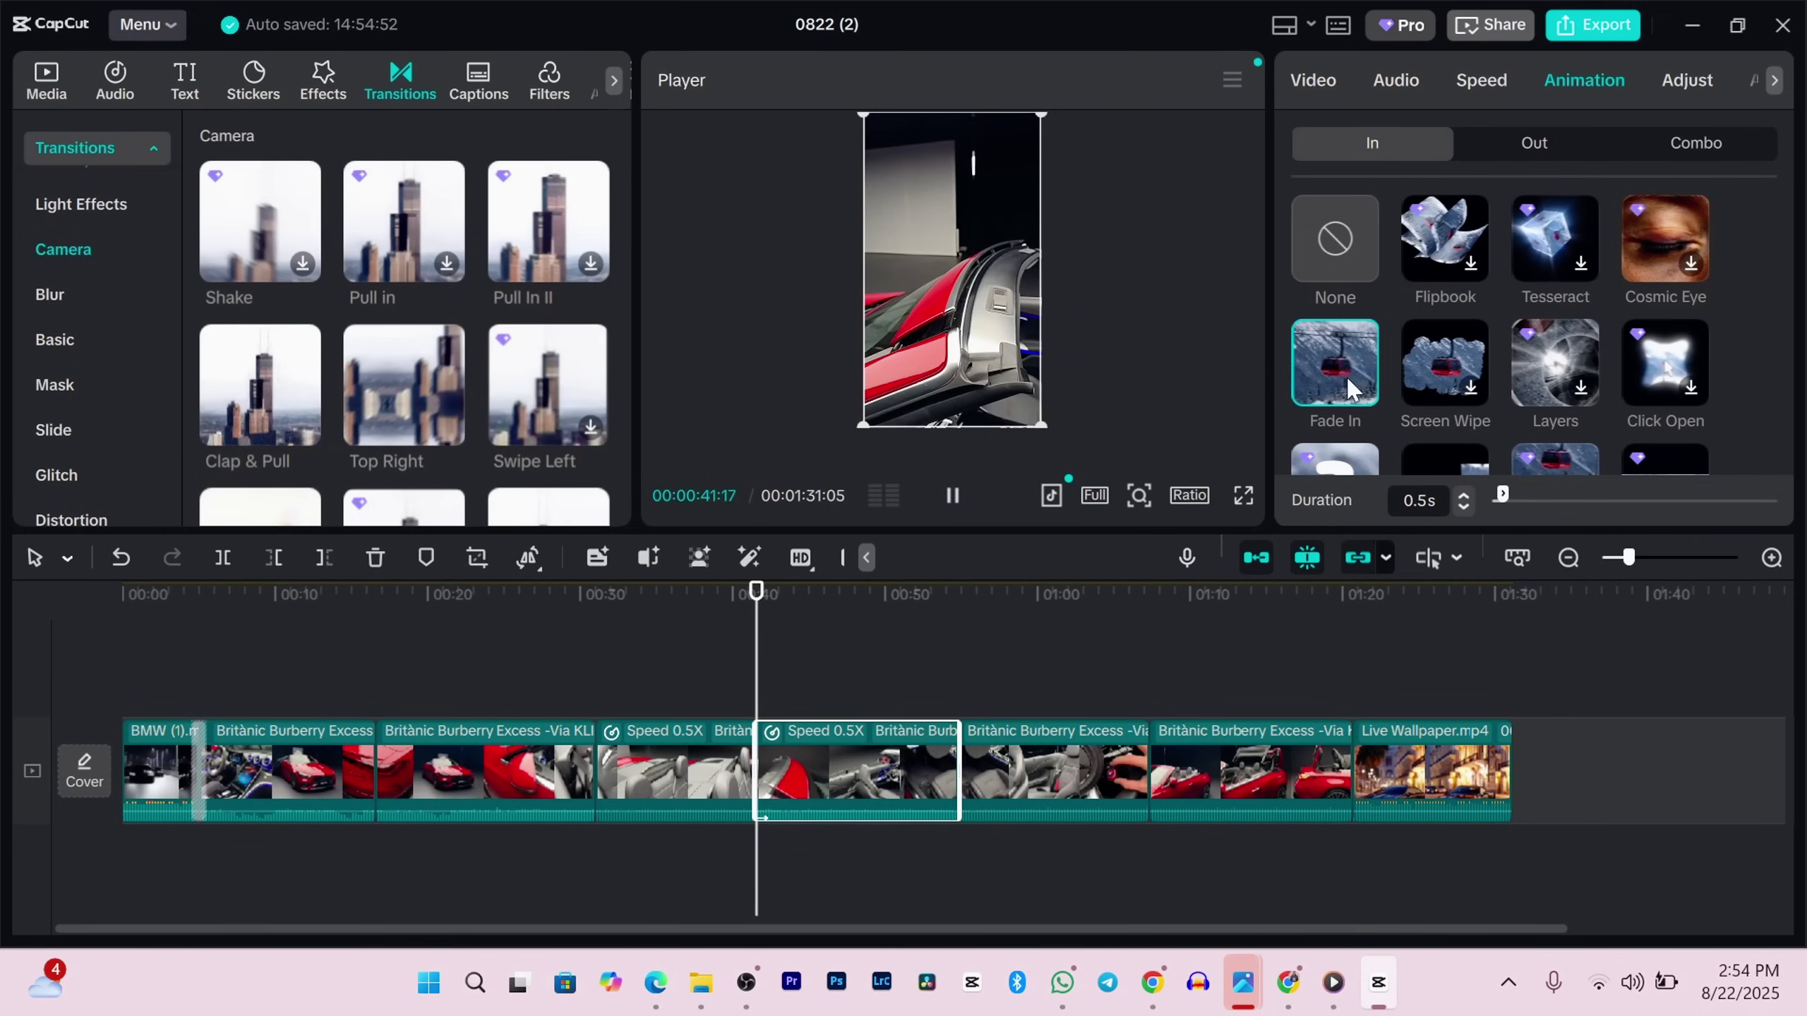
{"action": "left_click", "coordinate": [1520, 498]}
{"action": "left_click_drag", "start_coordinate": [1533, 496], "coordinate": [1635, 496]}
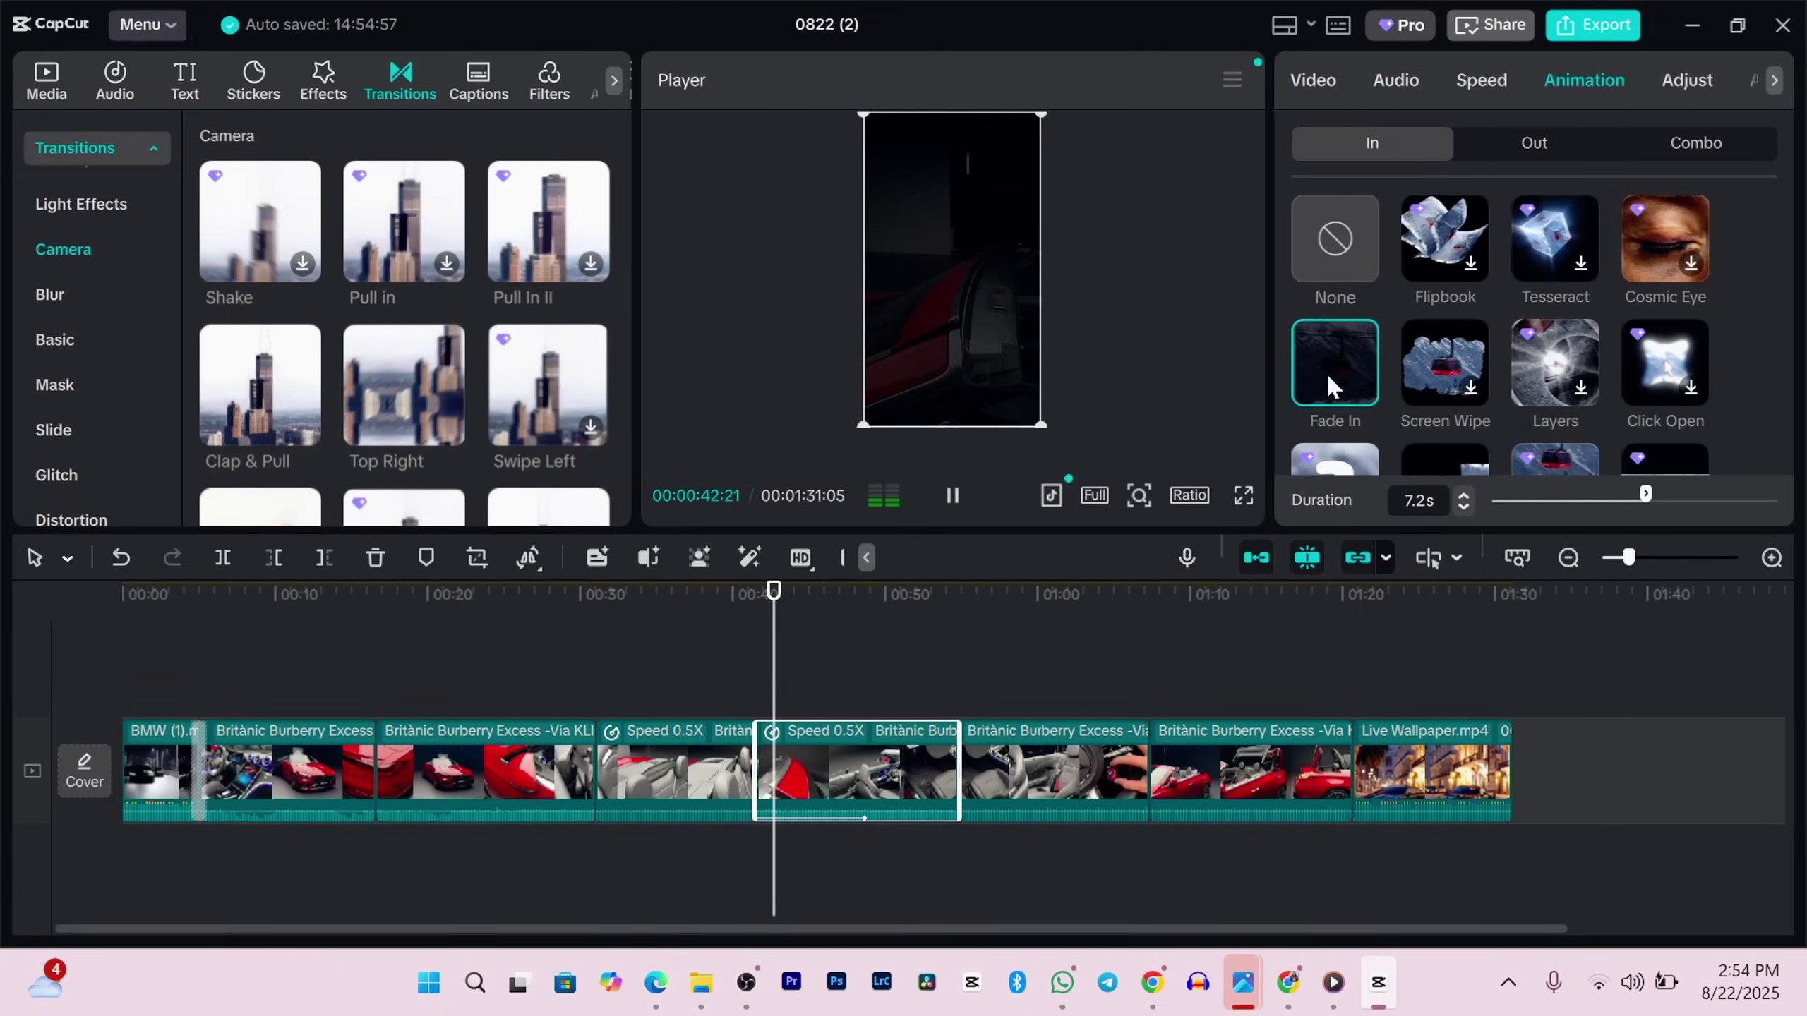
Step: Raise the next Burberry segment's Temp to 42 and Saturation to 31 under Adjust > Basic
{"action": "left_click", "coordinate": [988, 769]}
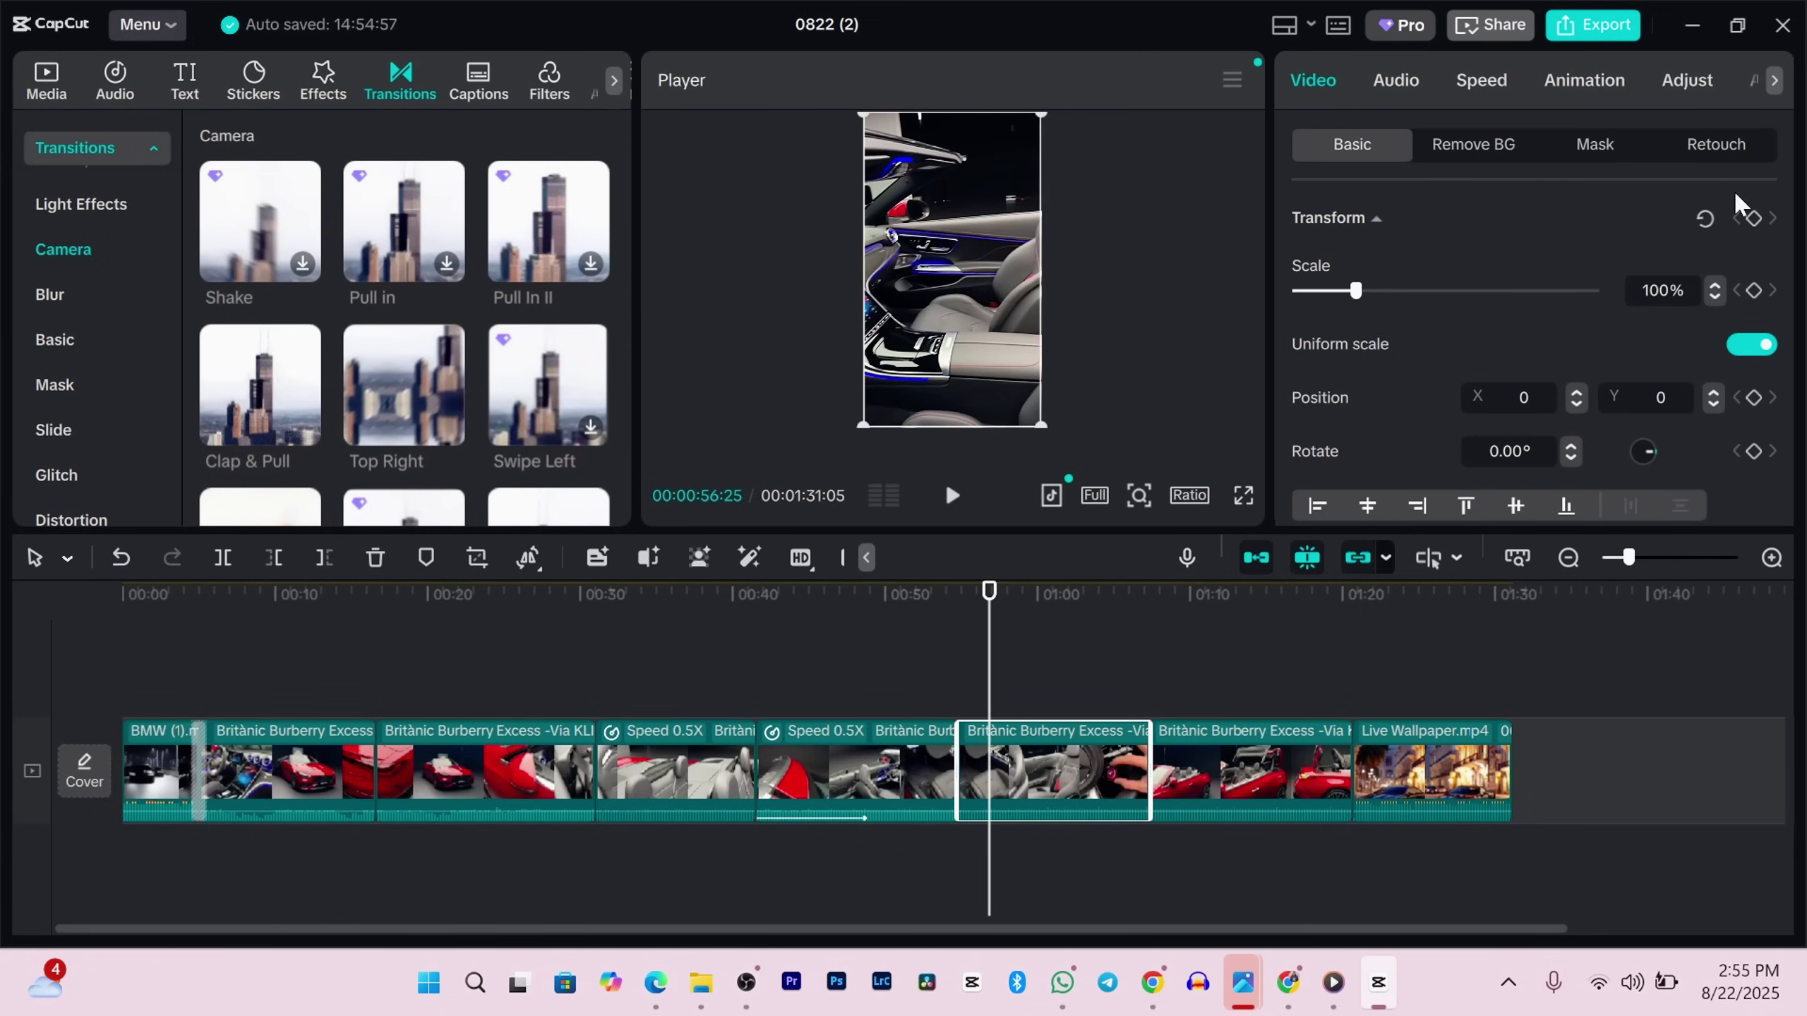
{"action": "left_click", "coordinate": [1687, 80]}
{"action": "left_click_drag", "start_coordinate": [1793, 285], "coordinate": [1792, 320]}
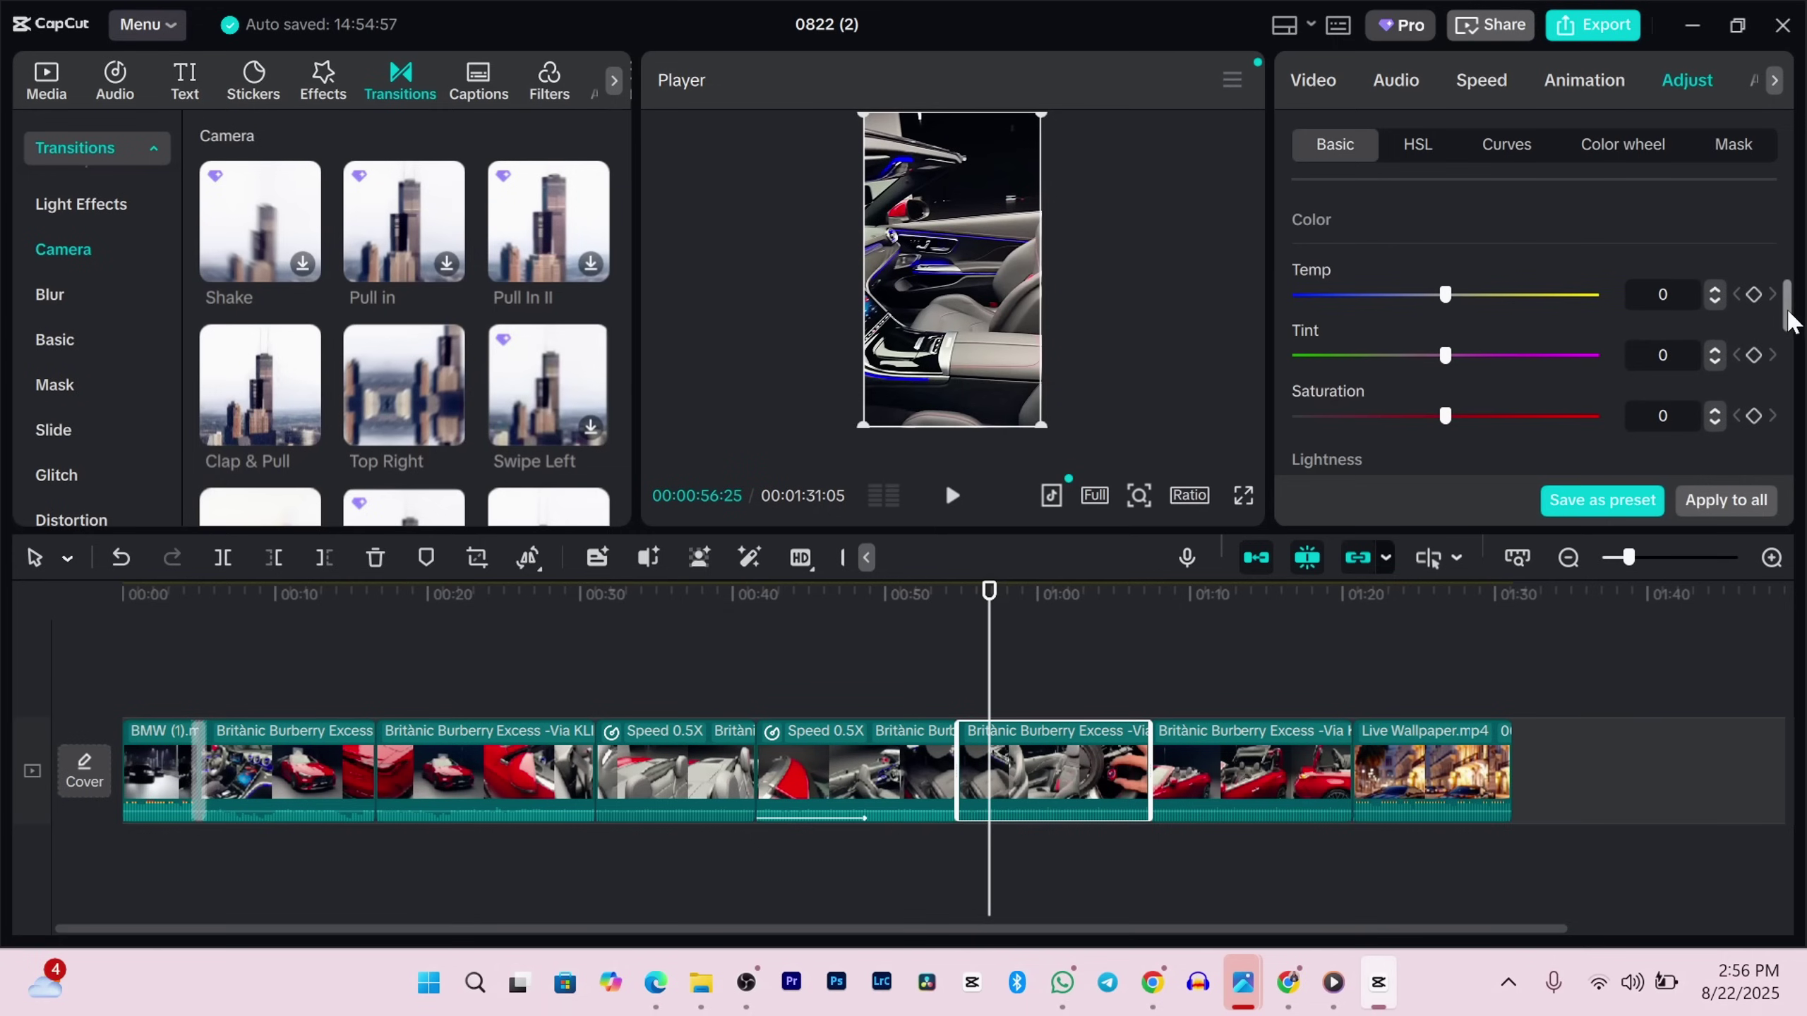
{"action": "left_click_drag", "start_coordinate": [1445, 294], "coordinate": [1516, 294]}
{"action": "scroll", "coordinate": [1515, 320], "scroll_direction": "down", "scroll_amount": 3}
{"action": "left_click_drag", "start_coordinate": [1445, 404], "coordinate": [1486, 405]}
{"action": "left_click_drag", "start_coordinate": [1445, 284], "coordinate": [1565, 346]}
{"action": "scroll", "coordinate": [1524, 294], "scroll_direction": "up", "scroll_amount": 3}
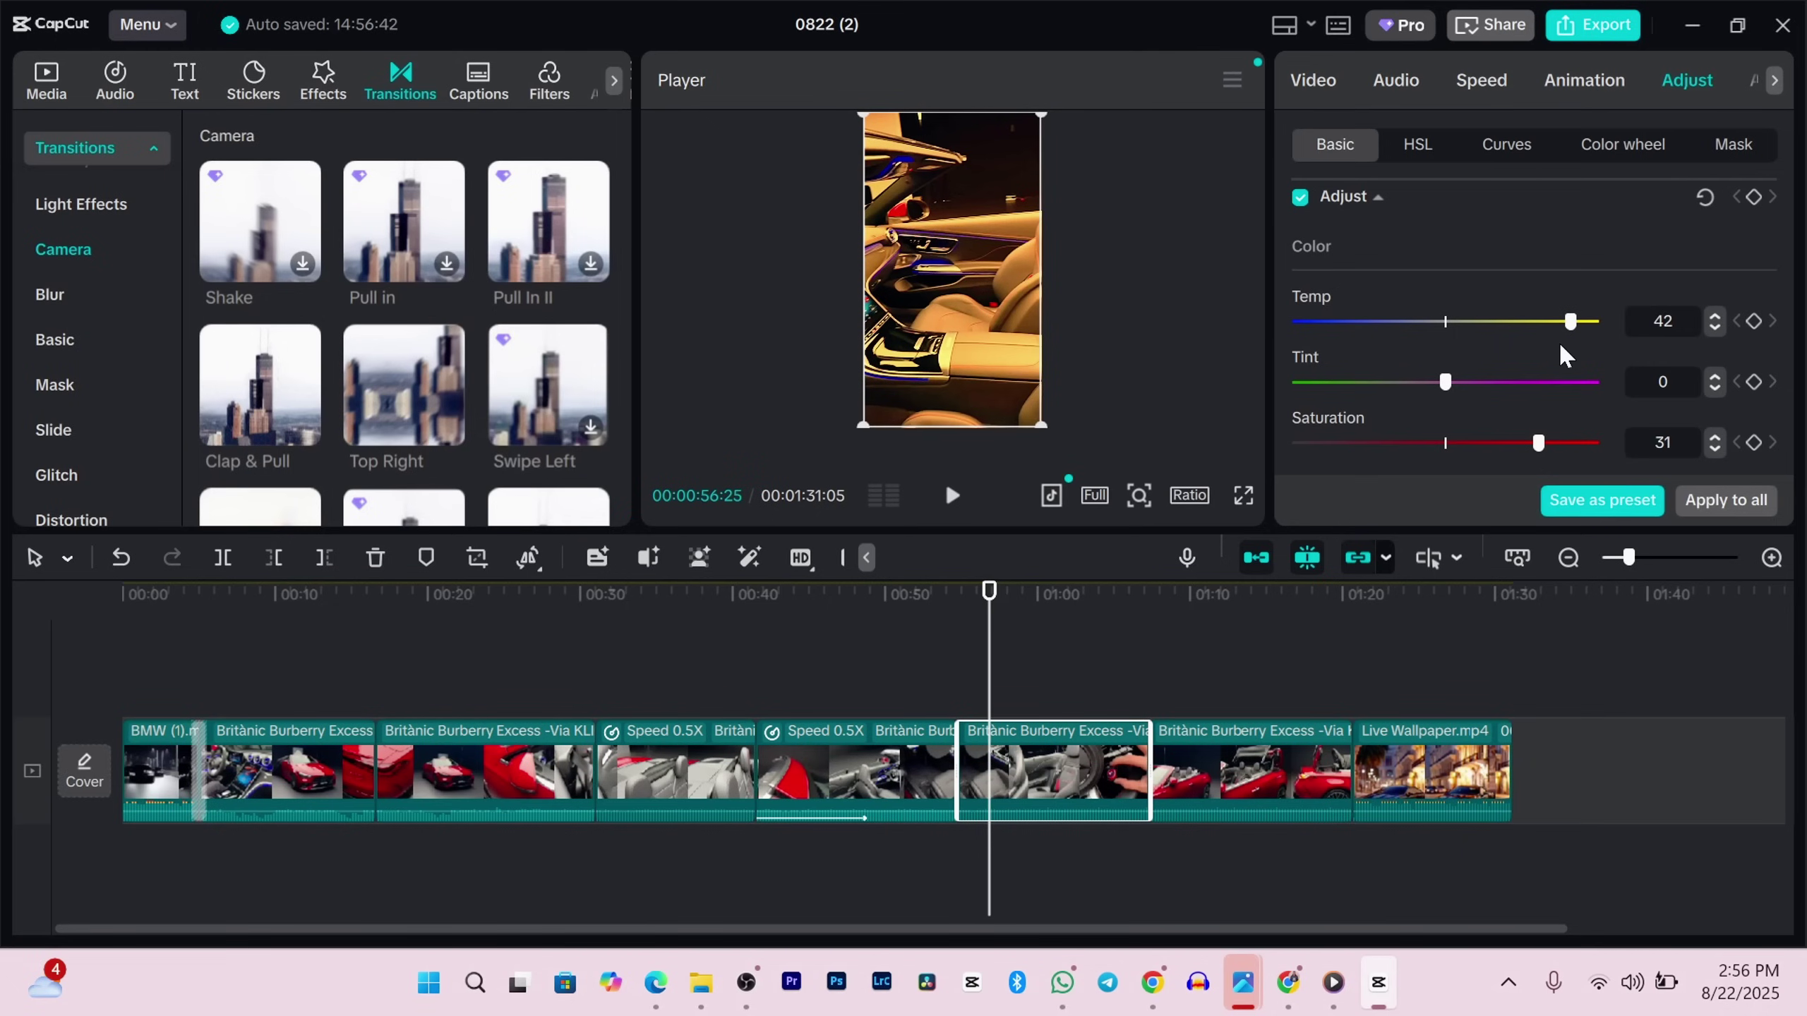
Step: Drag the Sicily filter onto the timeline so it covers every clip at intensity 100
{"action": "left_click", "coordinate": [290, 655]}
{"action": "left_click", "coordinate": [549, 84]}
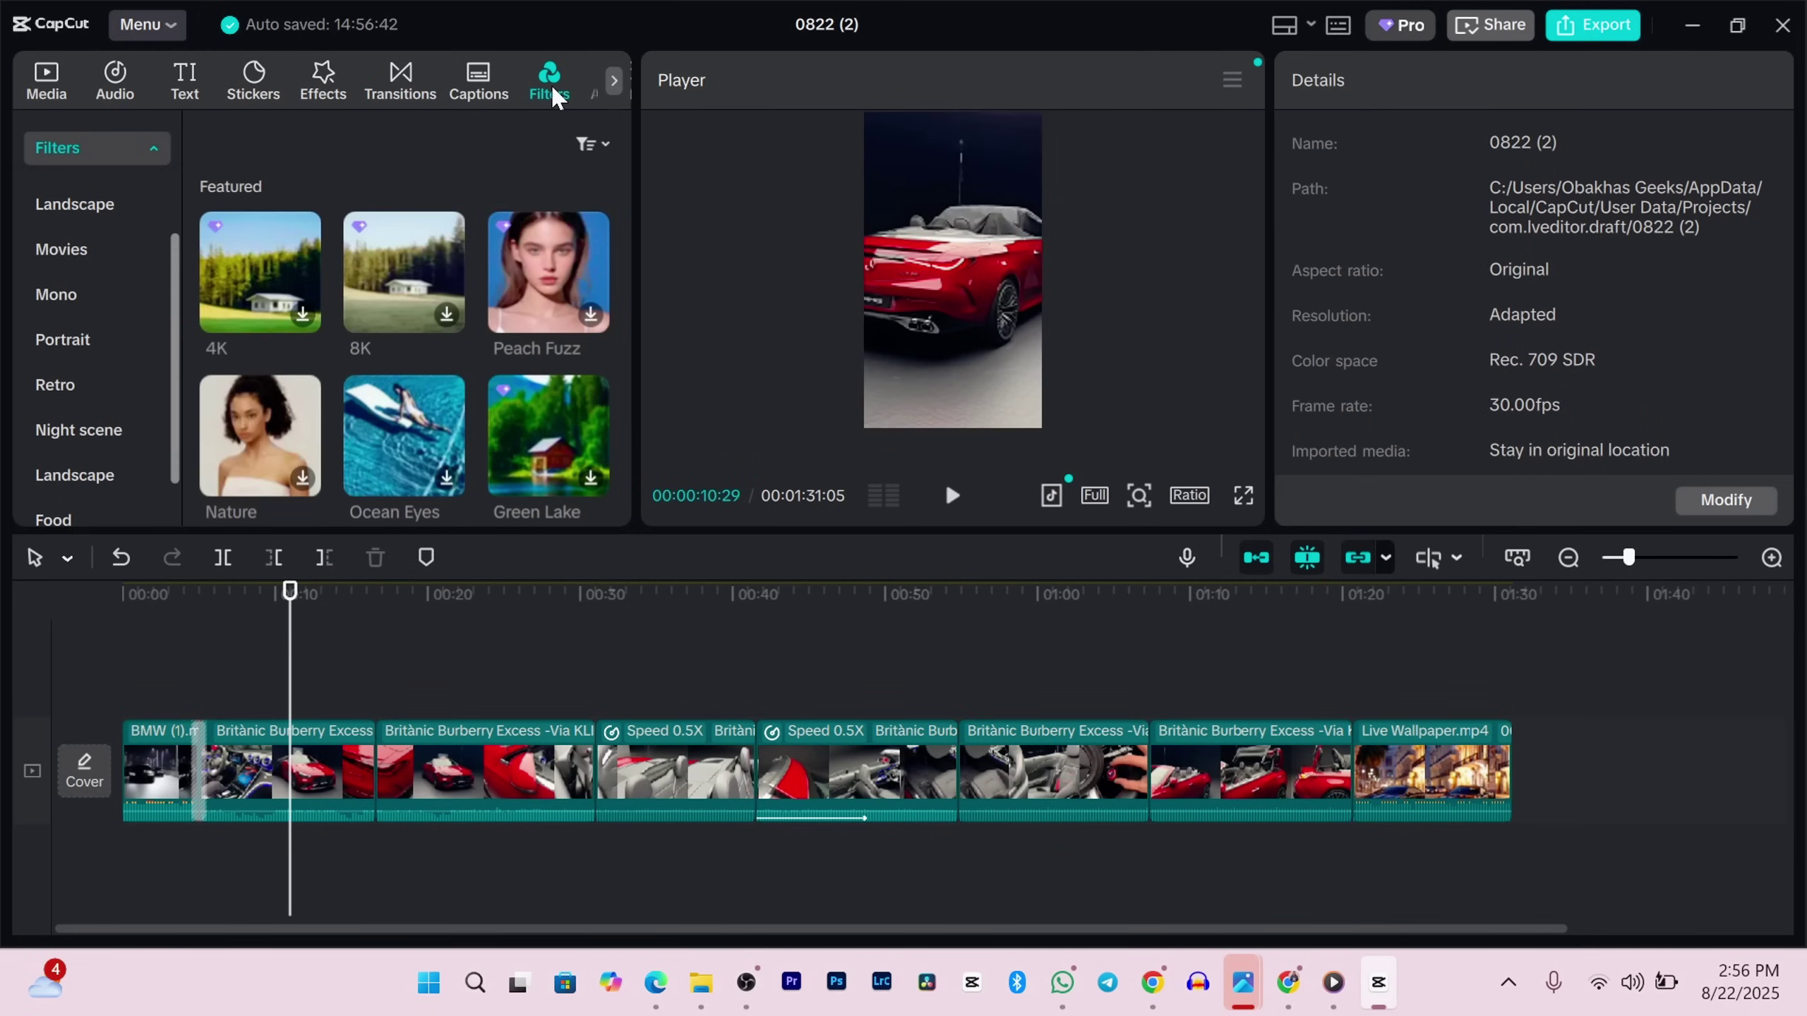
{"action": "scroll", "coordinate": [562, 366], "scroll_direction": "down", "scroll_amount": 3}
{"action": "left_click_drag", "start_coordinate": [545, 411], "coordinate": [1514, 701]}
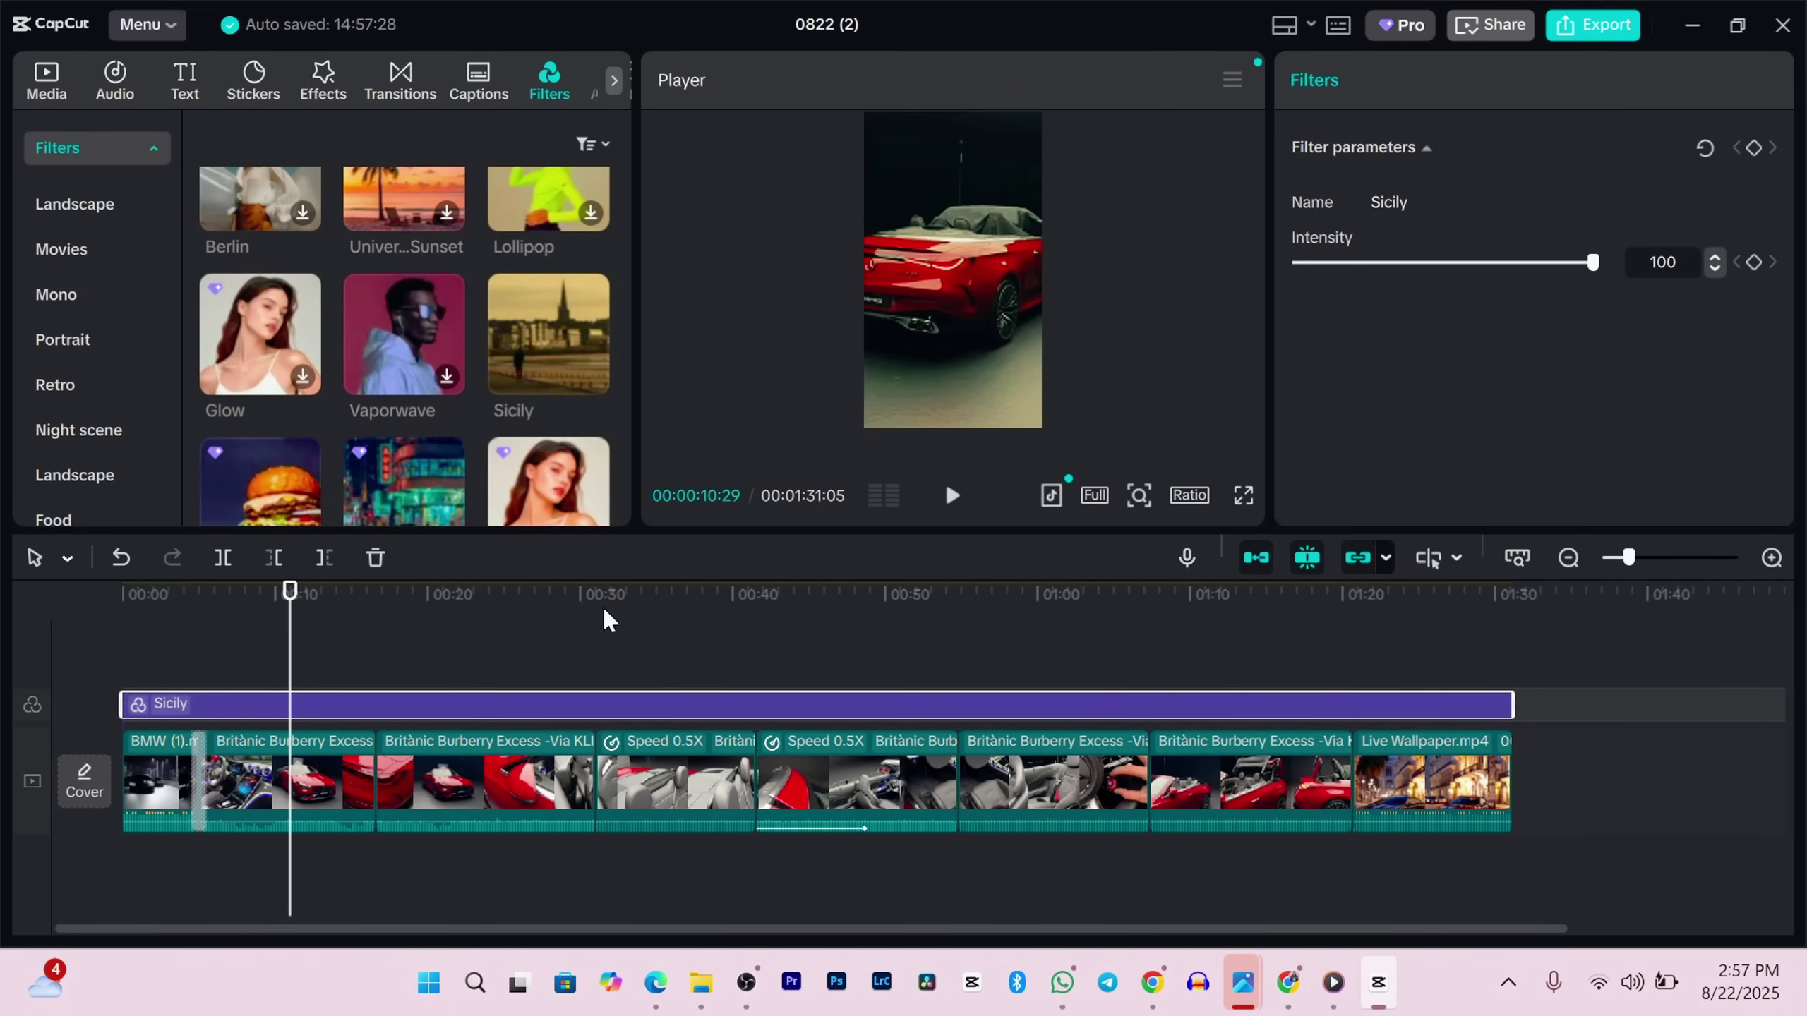
Step: Preview The Luxury Lounge from the Hot Bgm music list and place it on a track under the clips
{"action": "left_click", "coordinate": [239, 626]}
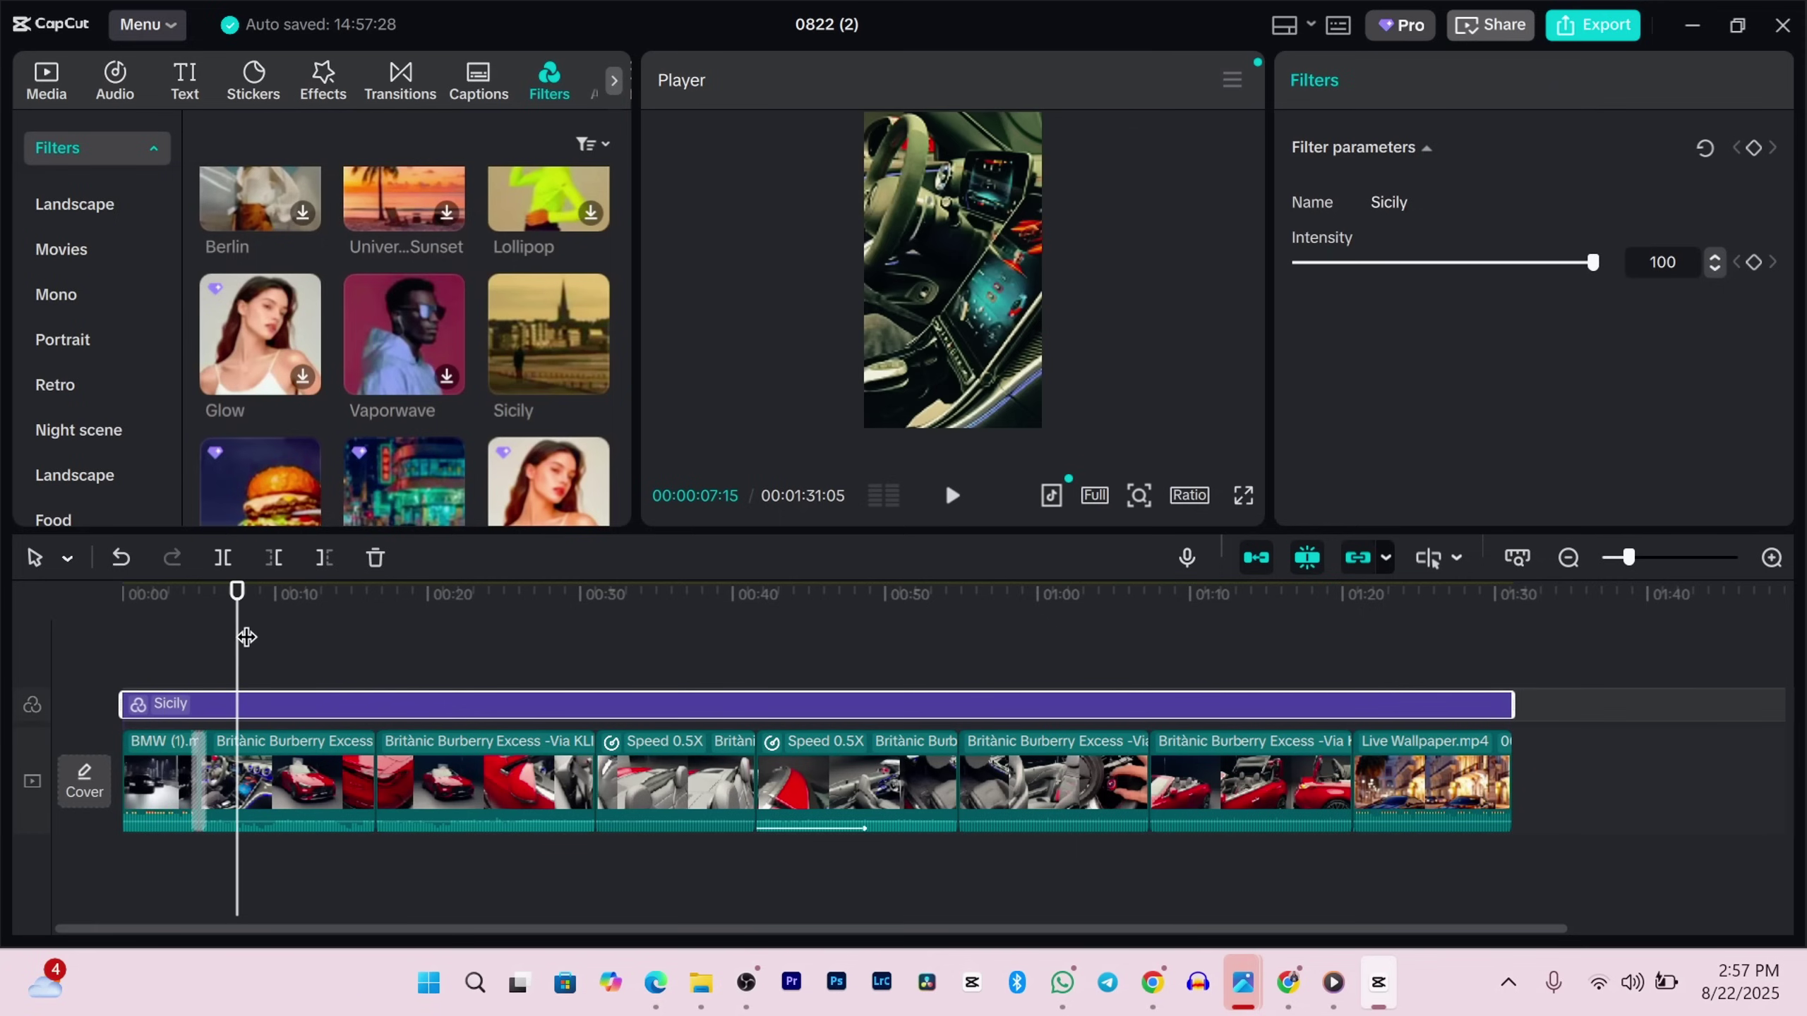
{"action": "left_click", "coordinate": [116, 93]}
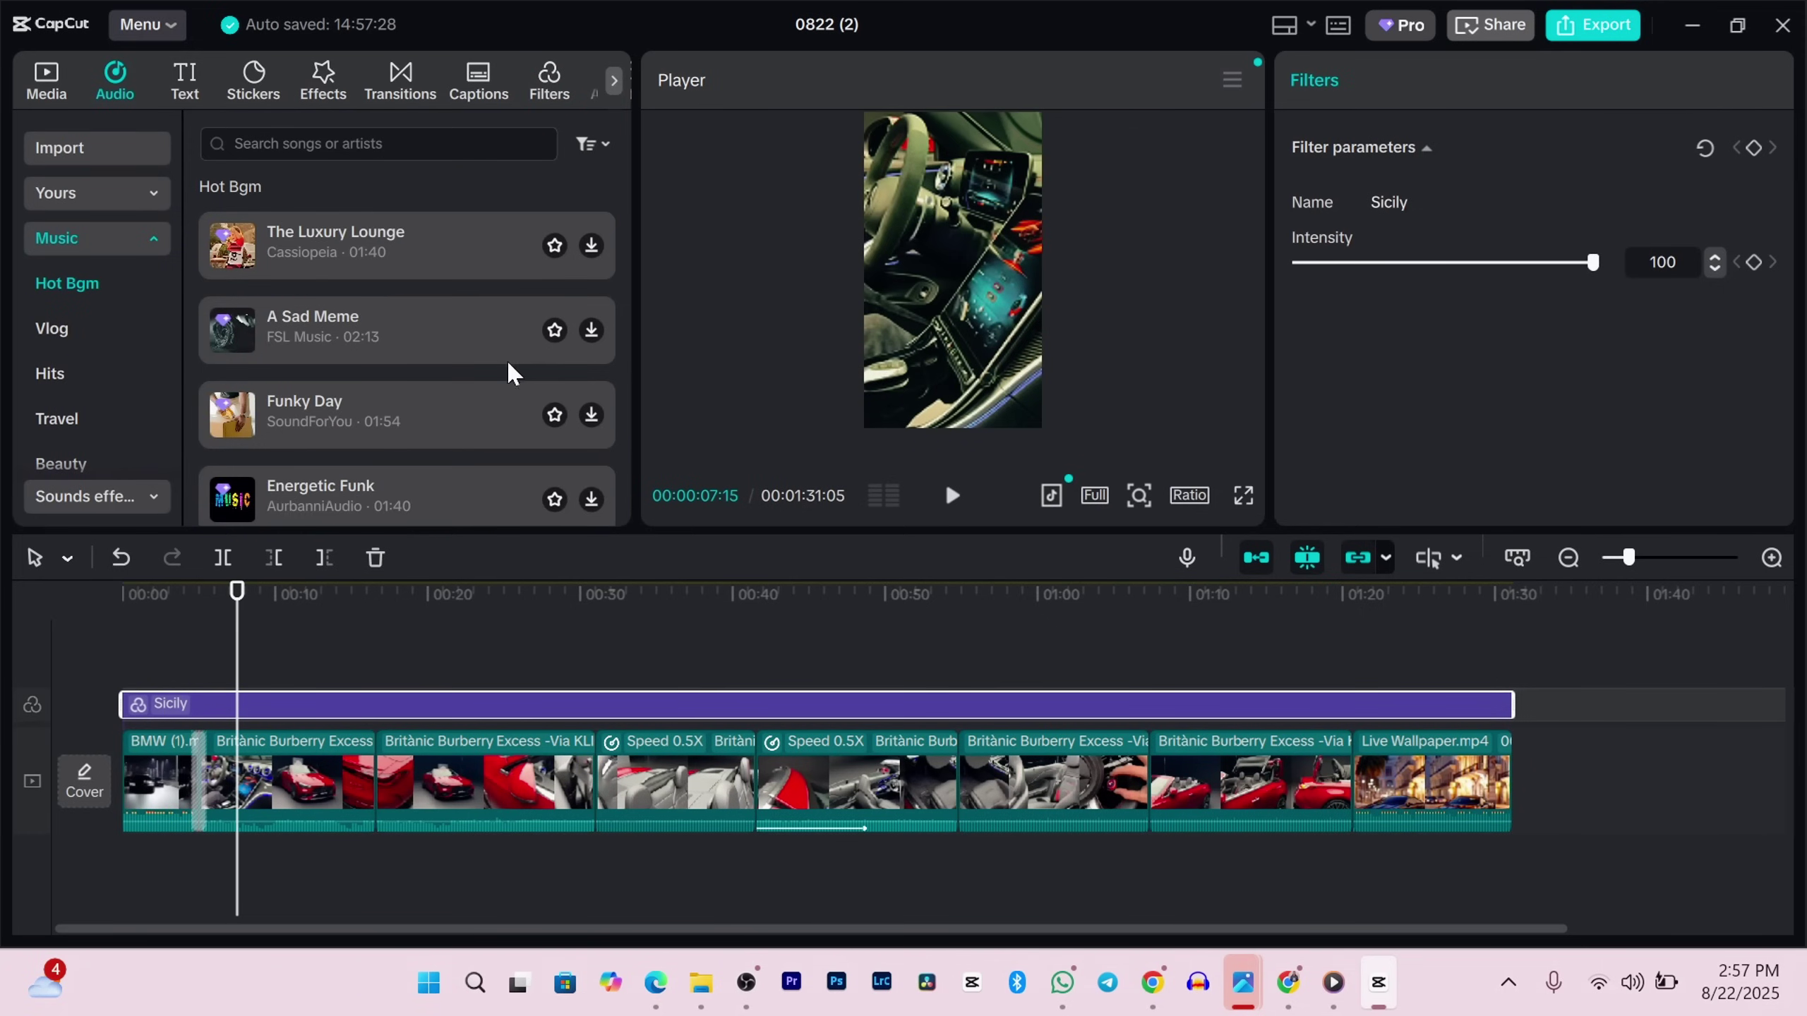
{"action": "left_click", "coordinate": [276, 249]}
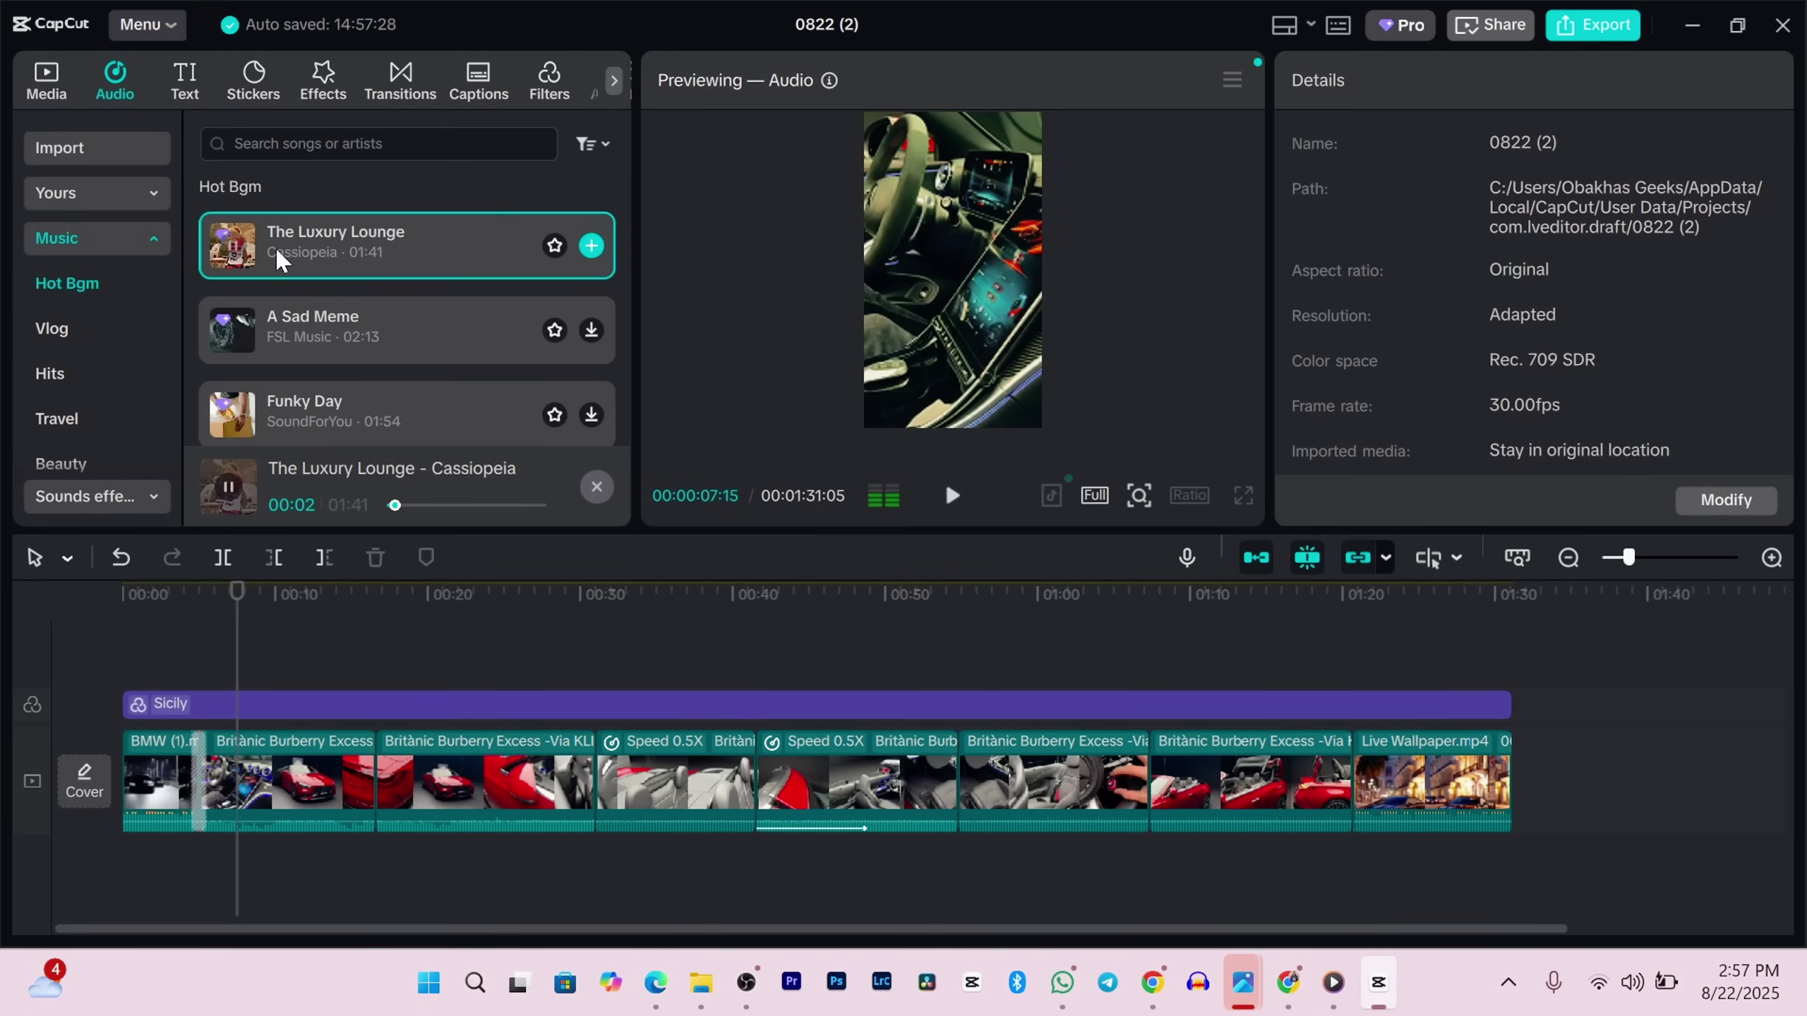
{"action": "left_click_drag", "start_coordinate": [275, 246], "coordinate": [104, 878]}
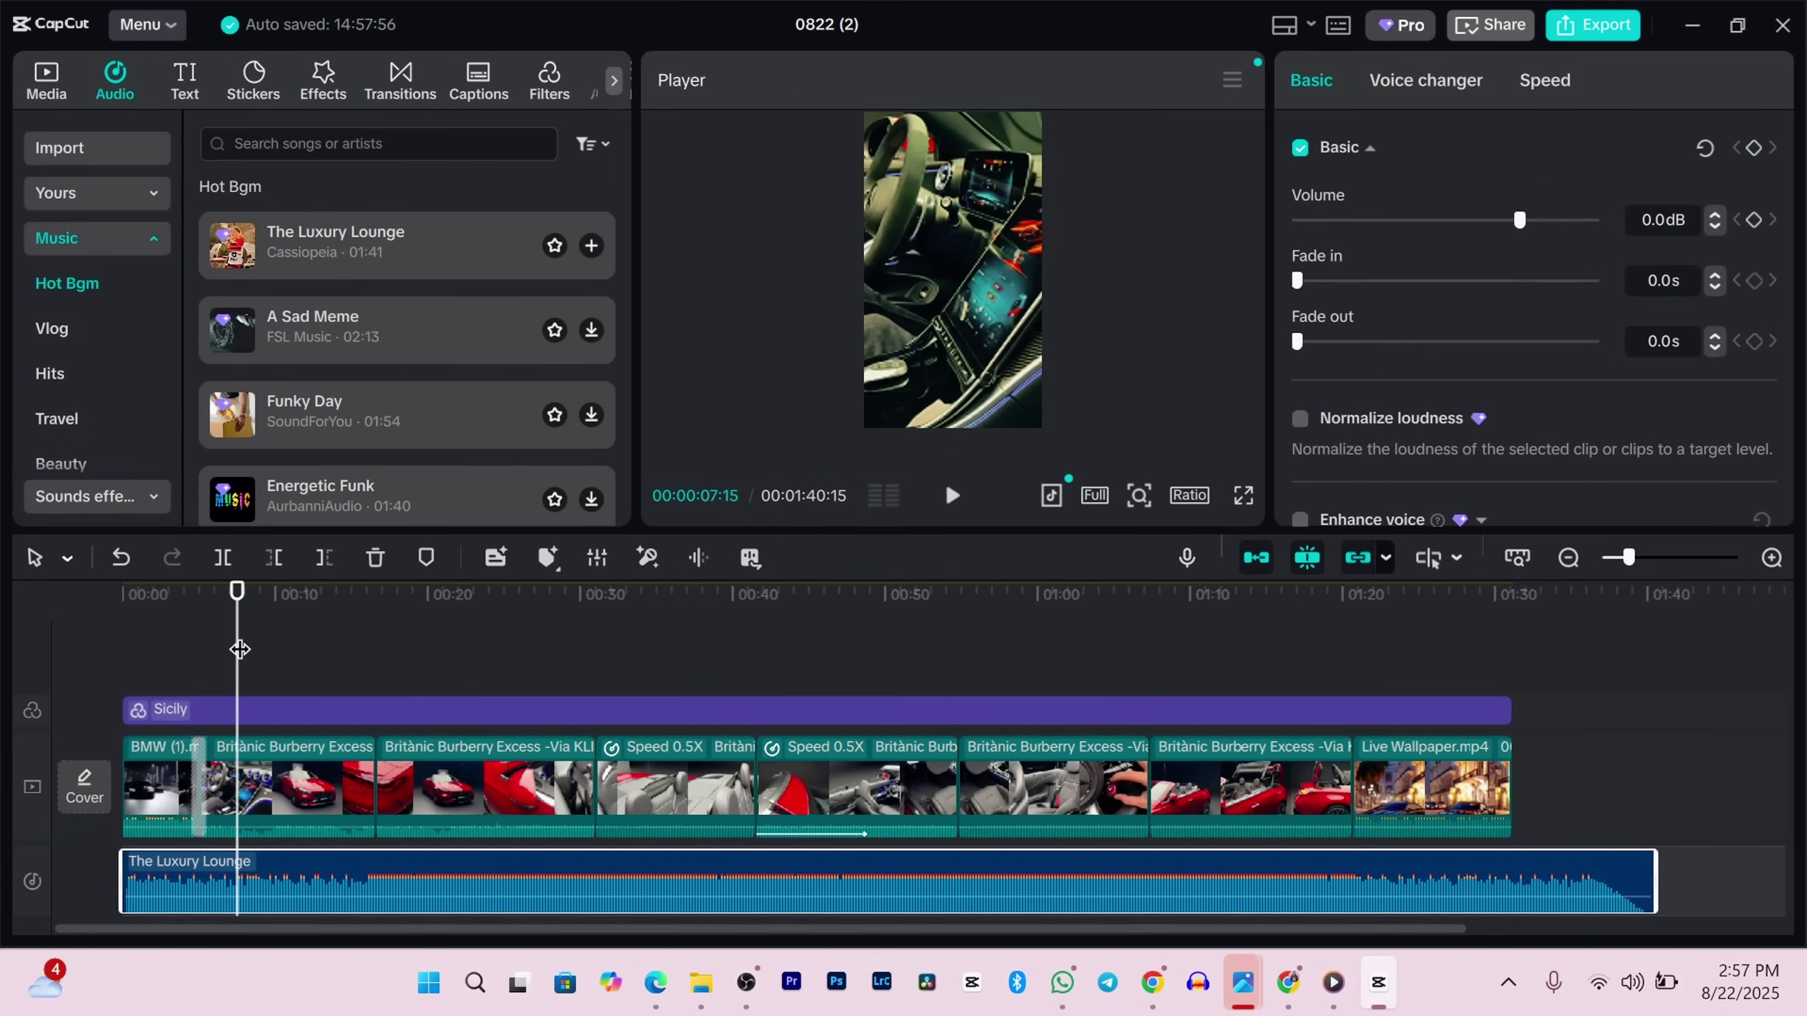
Step: Return the playhead to the start and raise the music volume to 3.9dB
{"action": "left_click_drag", "start_coordinate": [235, 651], "coordinate": [118, 677]}
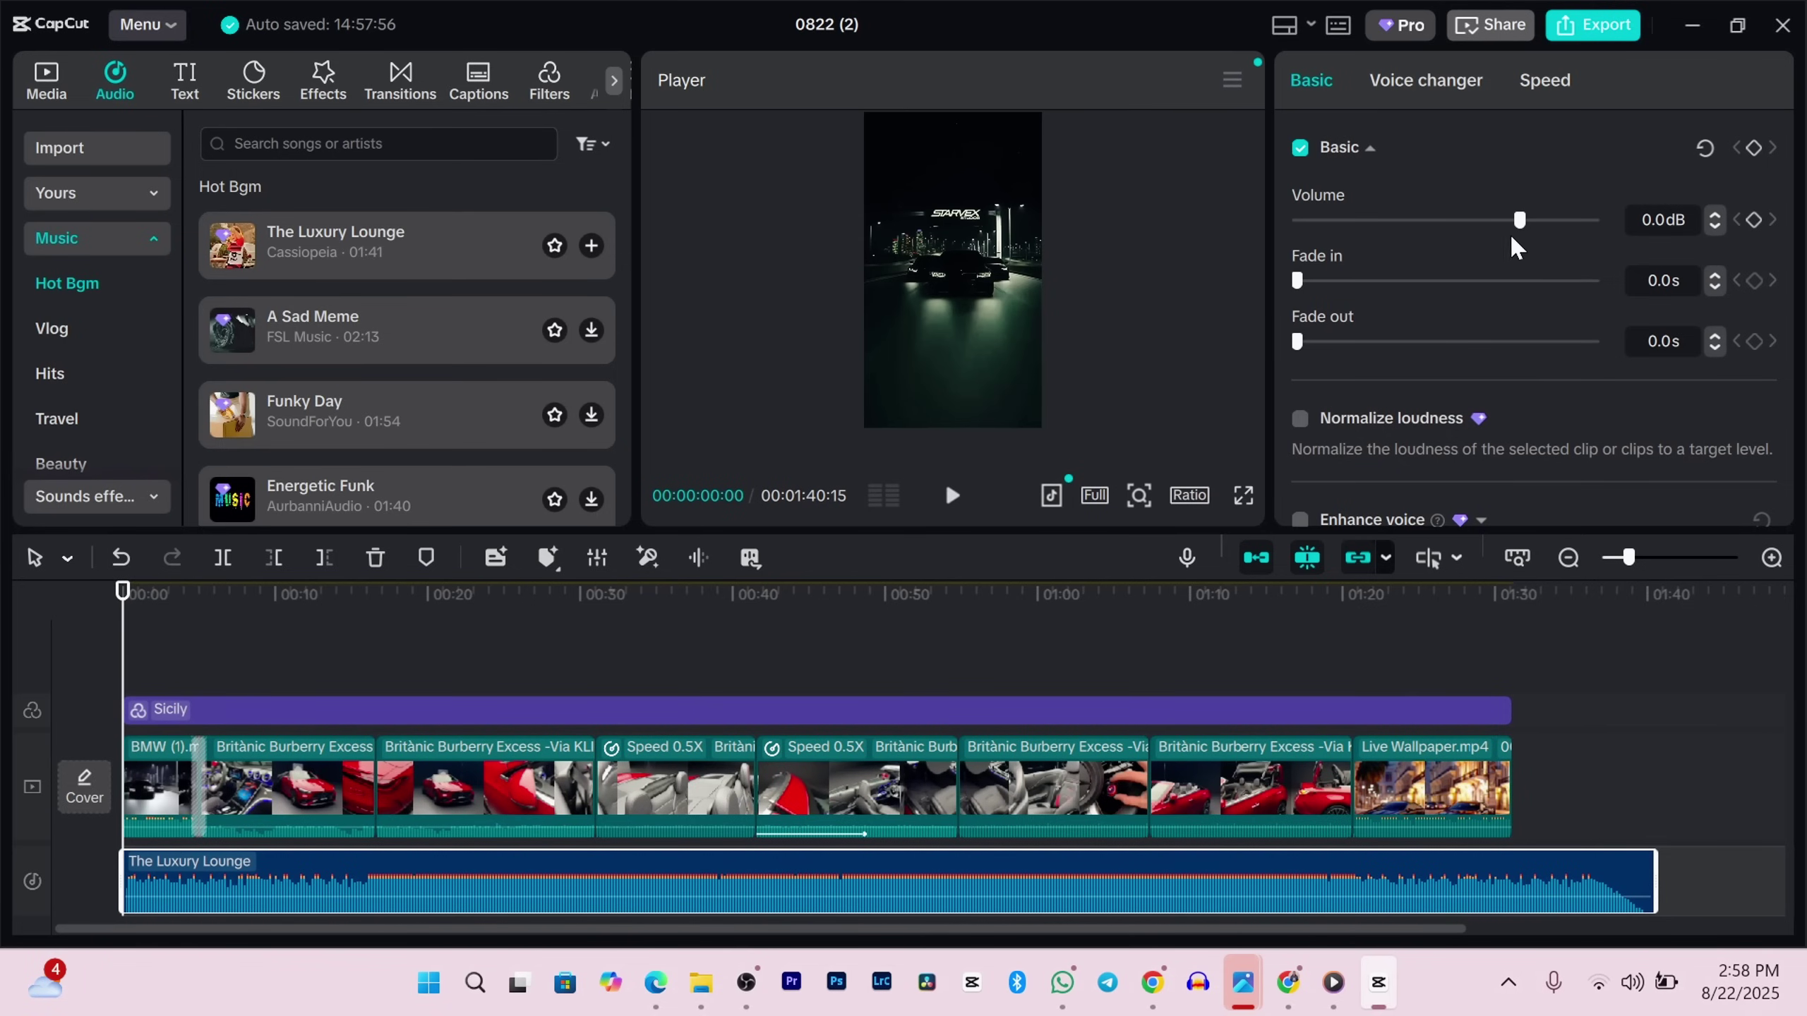
{"action": "left_click_drag", "start_coordinate": [1519, 219], "coordinate": [1533, 220]}
{"action": "left_click", "coordinate": [1331, 280]}
{"action": "left_click_drag", "start_coordinate": [1331, 280], "coordinate": [1296, 280]}
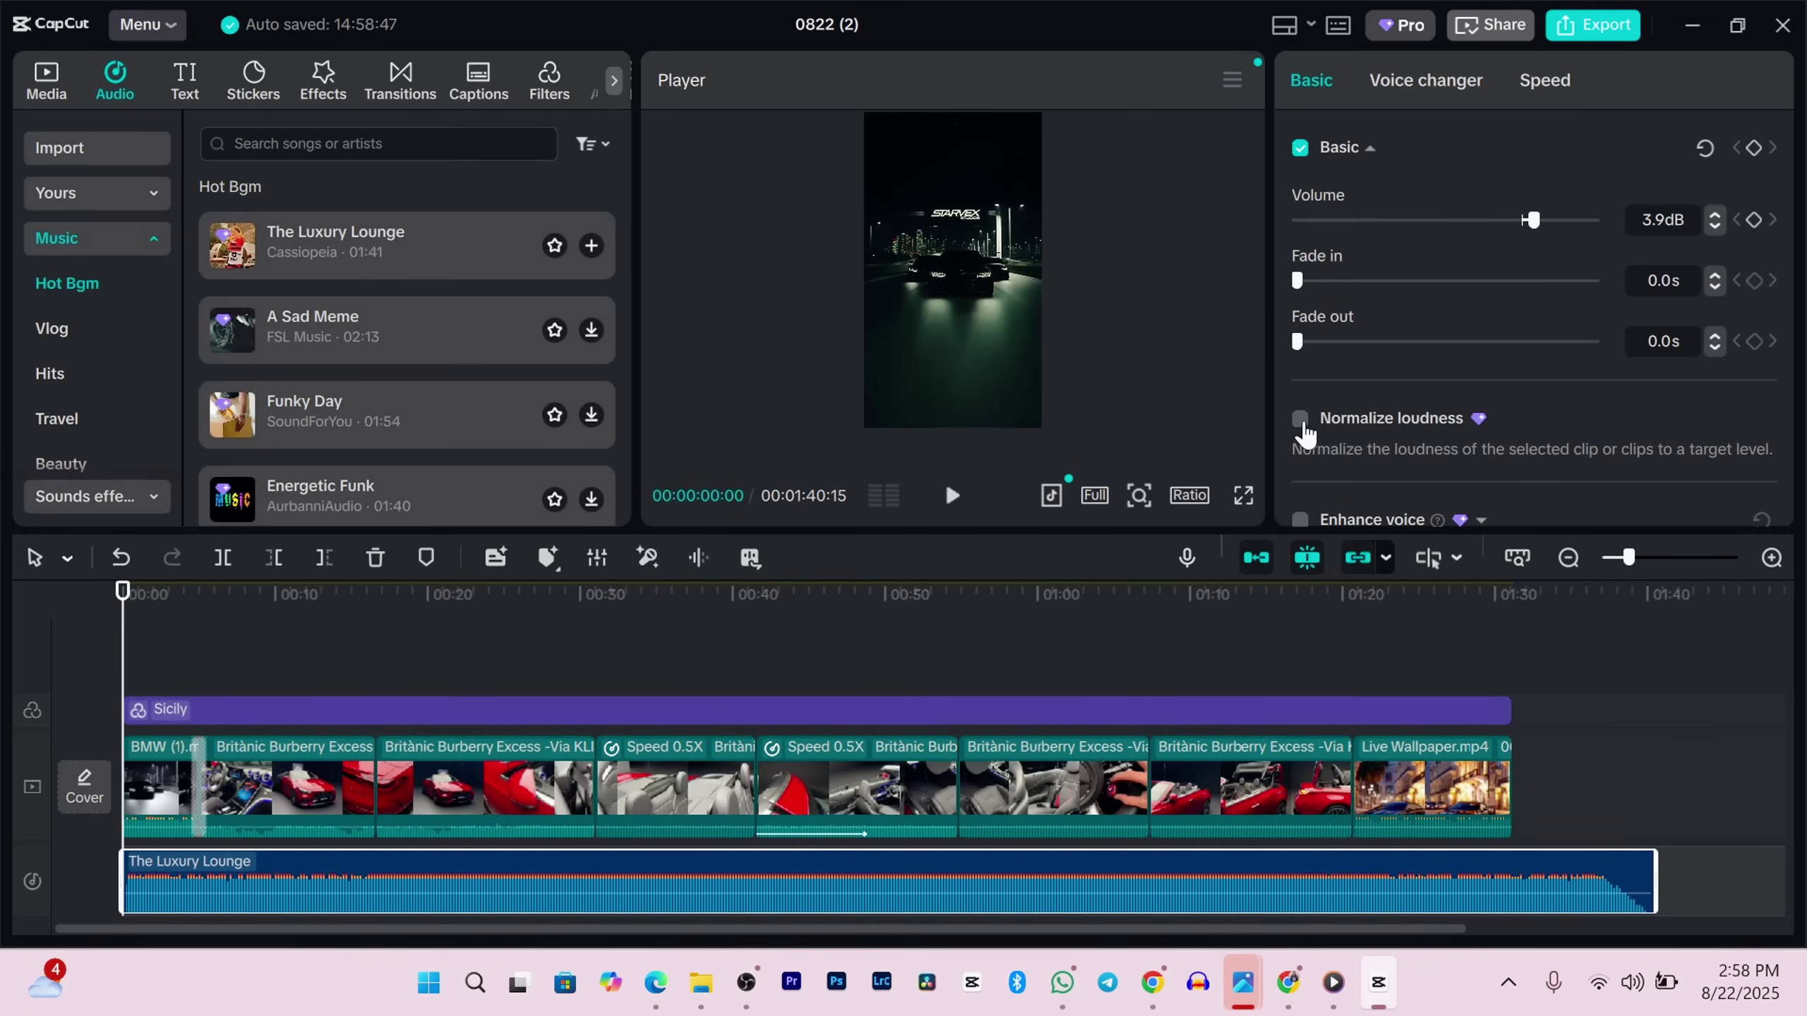
Step: Normalize the music loudness to -23 LUFS and trim it to end with the last clip
{"action": "left_click", "coordinate": [1299, 419]}
{"action": "left_click", "coordinate": [1300, 421]}
{"action": "left_click", "coordinate": [1301, 421]}
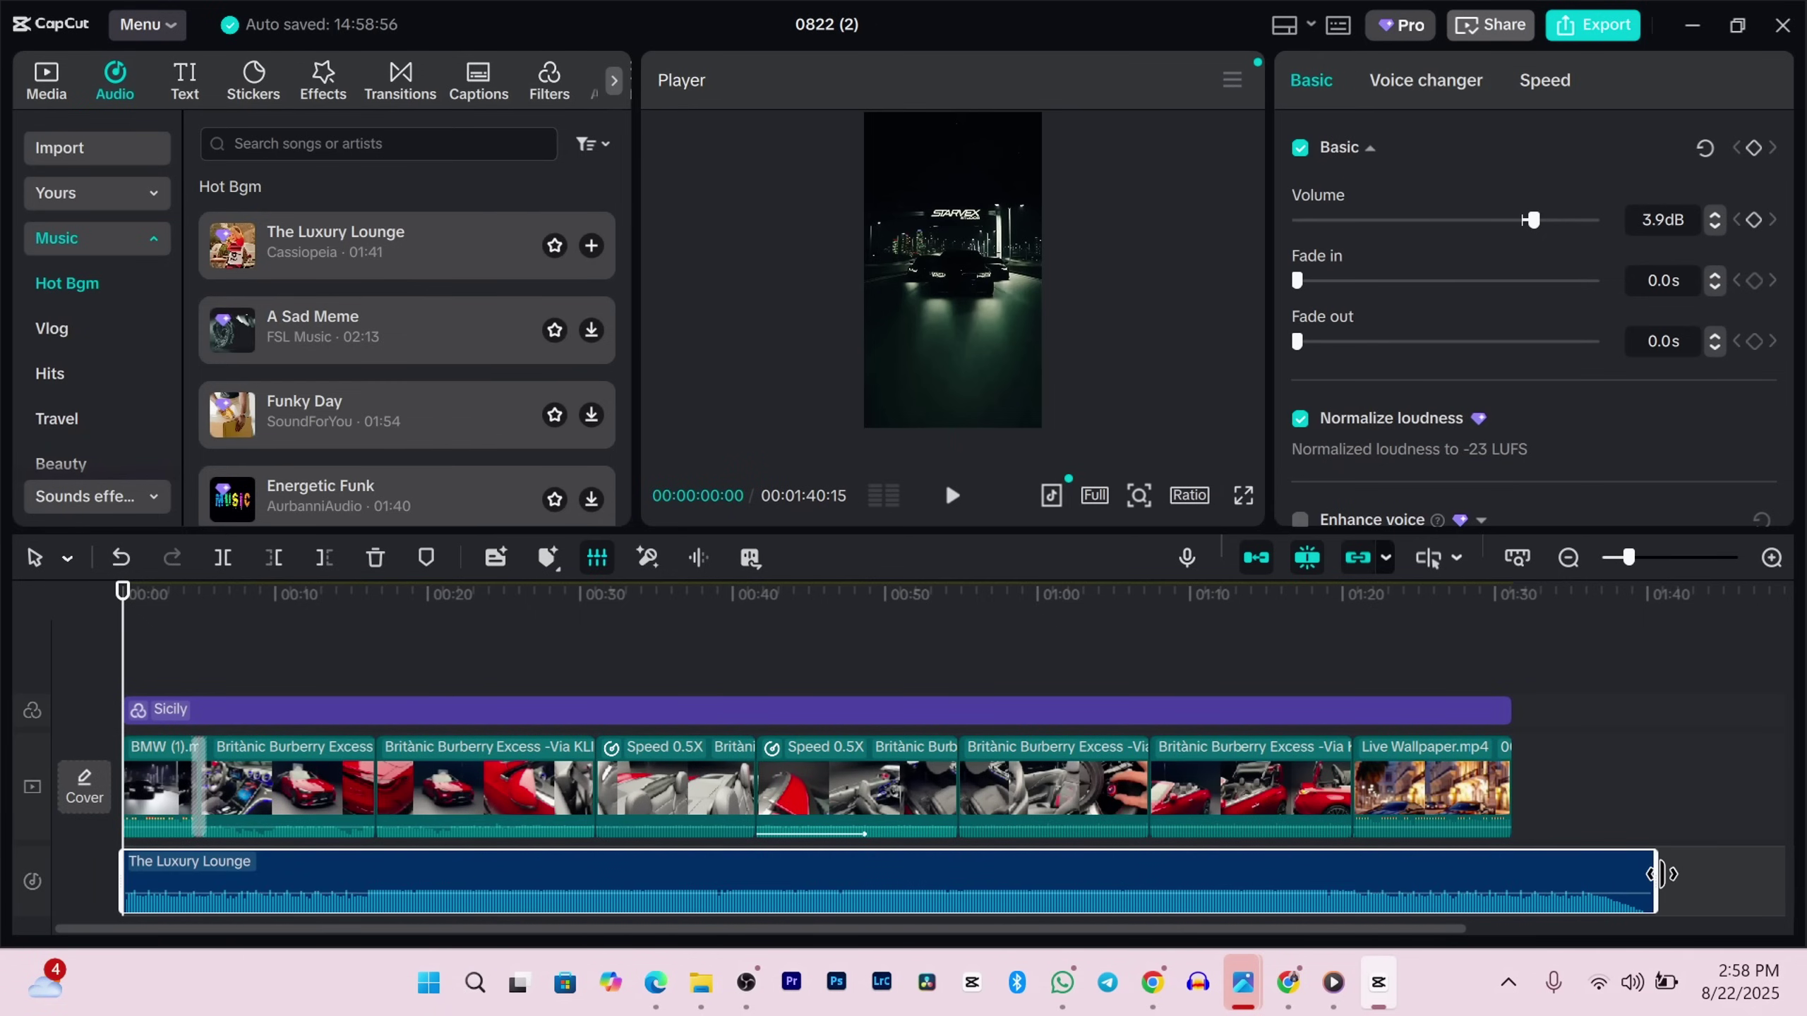
{"action": "left_click_drag", "start_coordinate": [1657, 886], "coordinate": [1513, 887]}
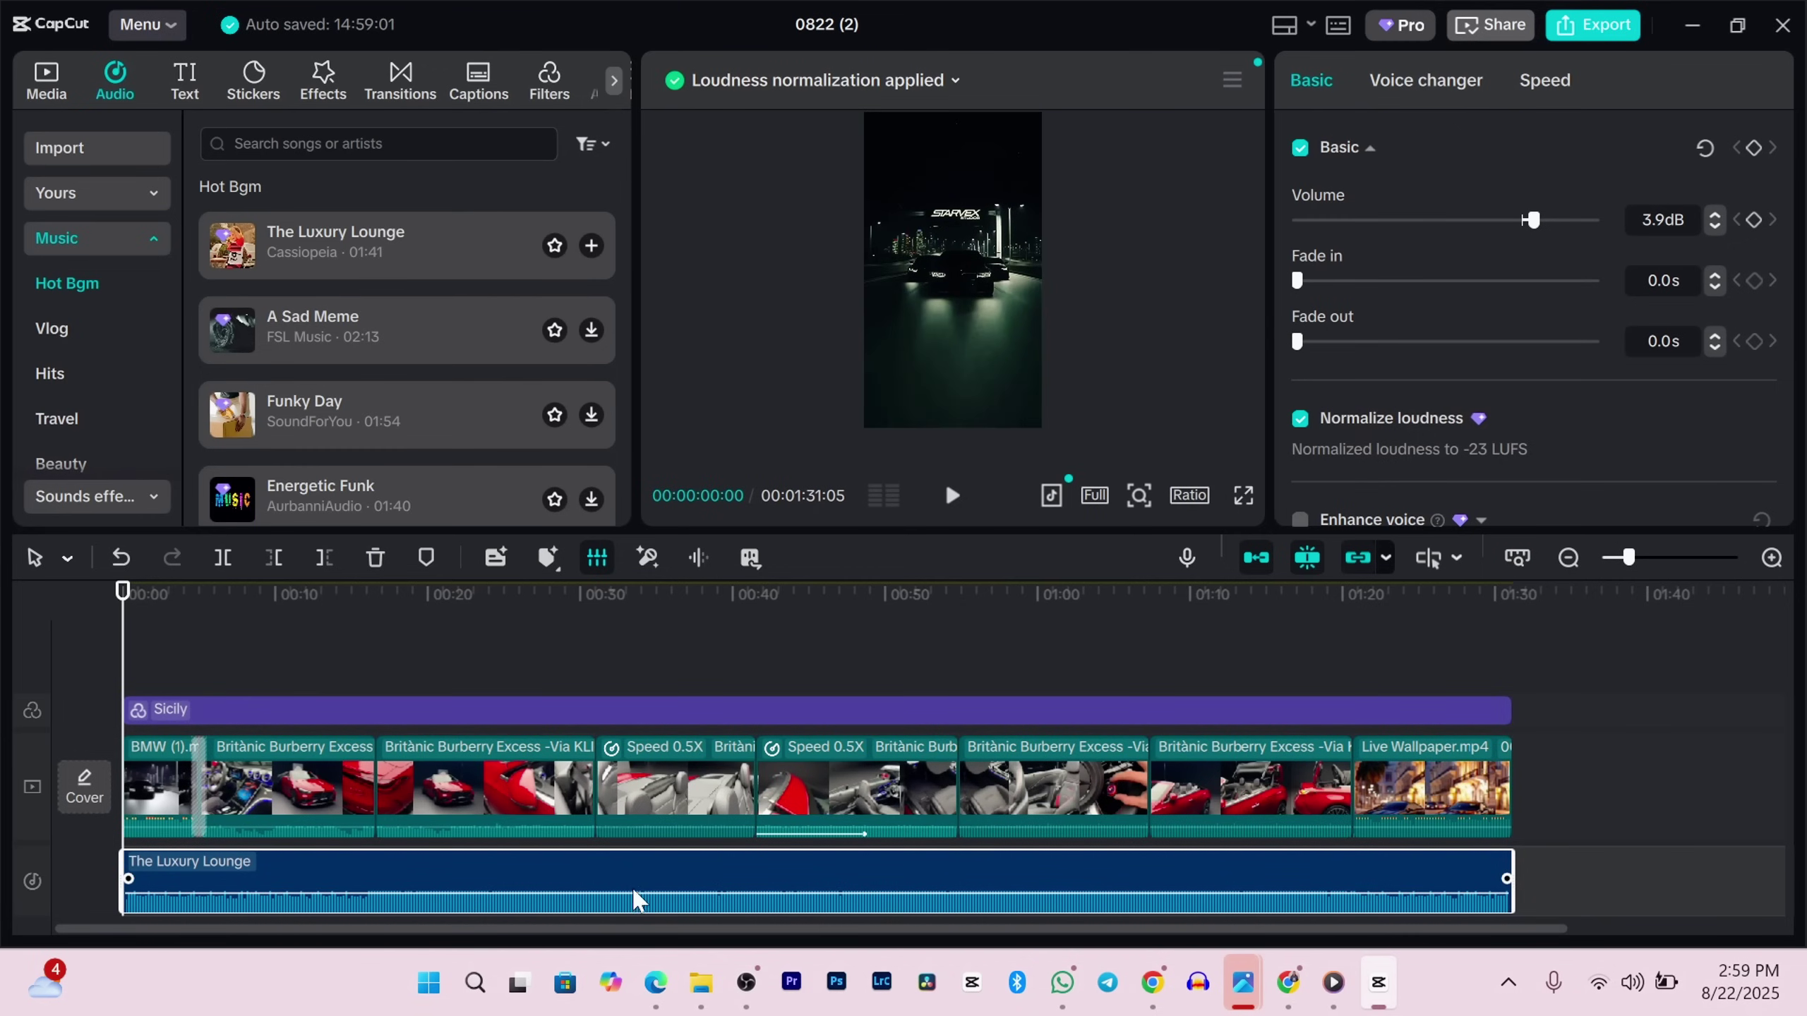
{"action": "left_click", "coordinate": [1366, 967]}
Step: Drop Editing capcut voice over.mp3 onto its own audio track and open Auto captions
{"action": "left_click_drag", "start_coordinate": [1367, 968], "coordinate": [434, 915]}
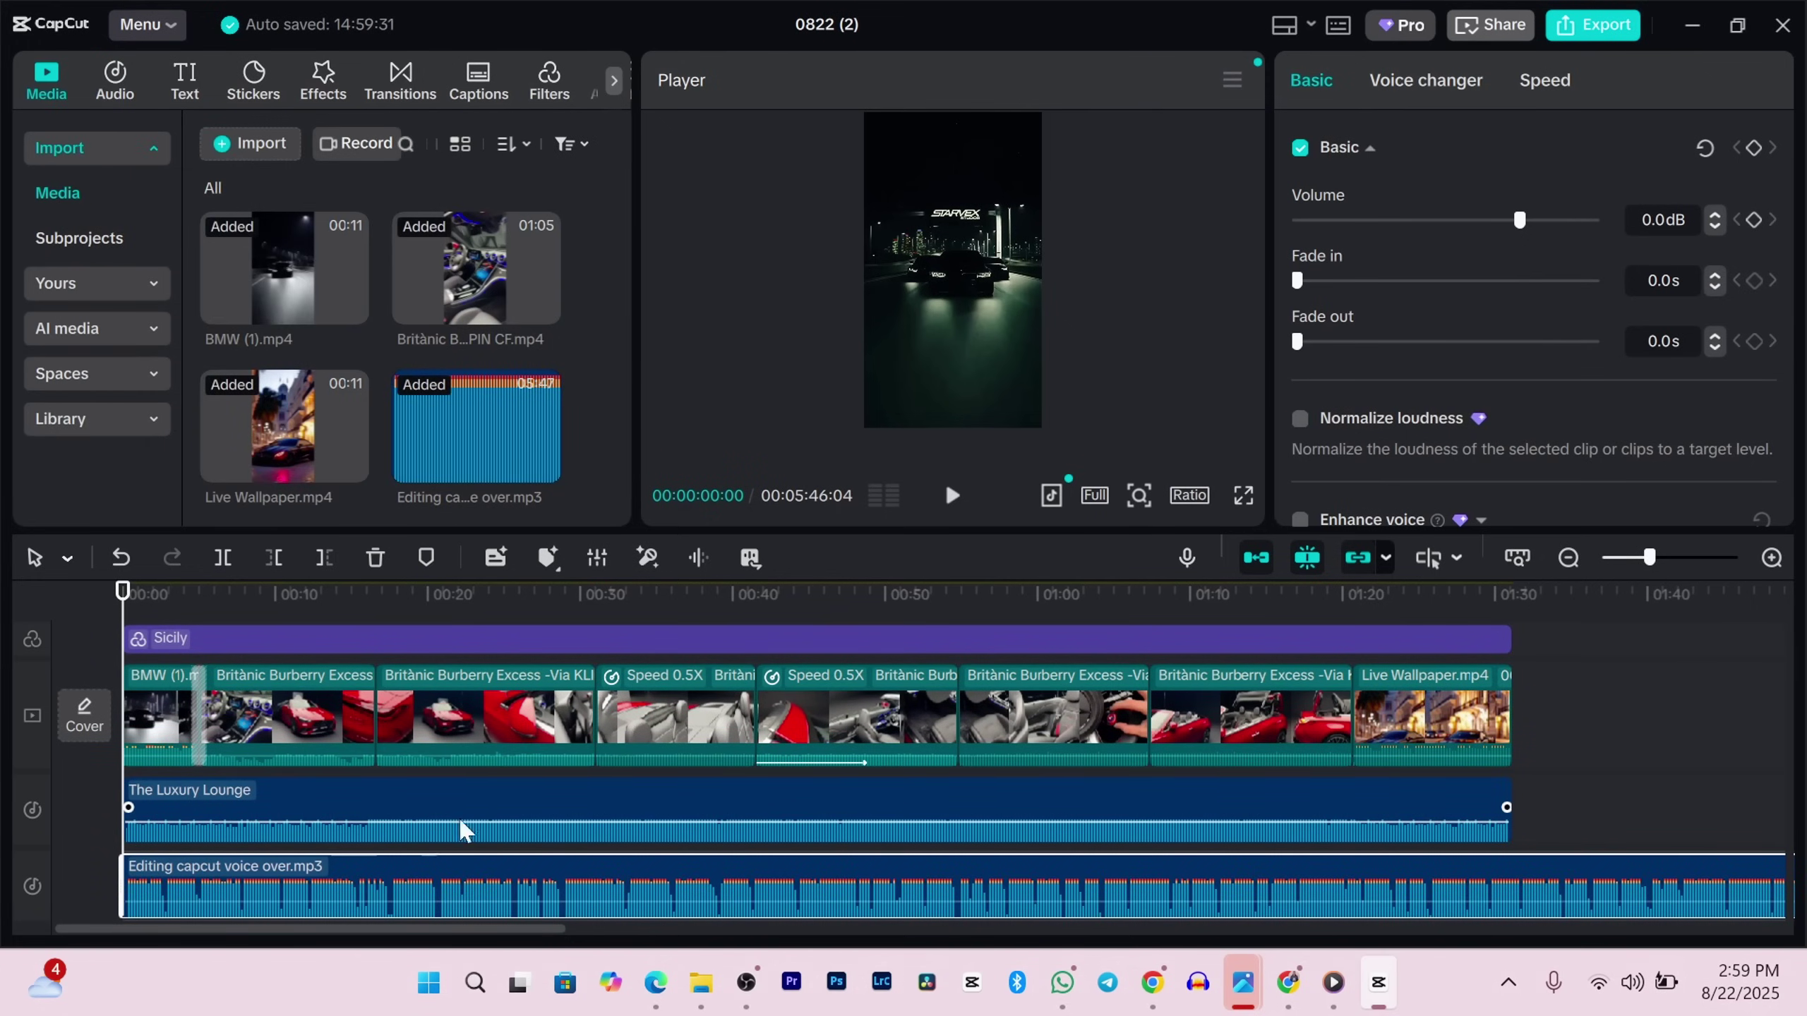
{"action": "left_click", "coordinate": [477, 79]}
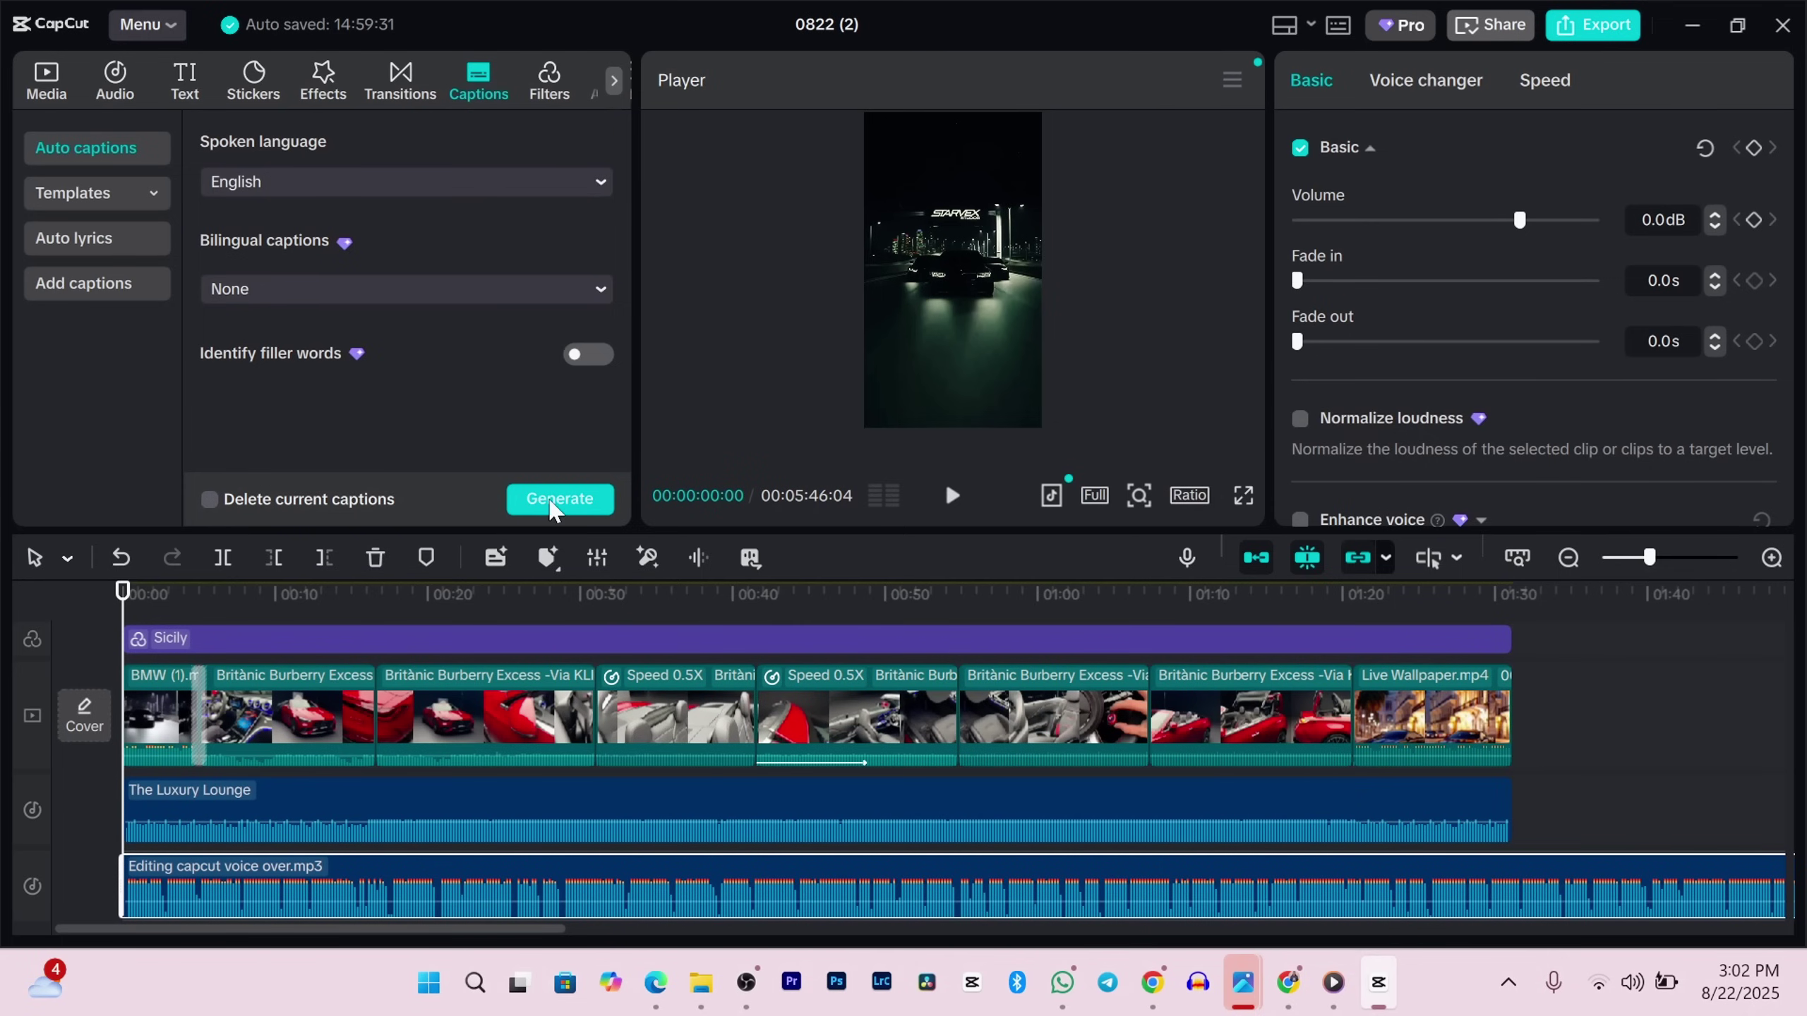
Step: Generate captions from the voiceover in red Poppins Black with the yellow boxed template applied to all
{"action": "left_click", "coordinate": [554, 506]}
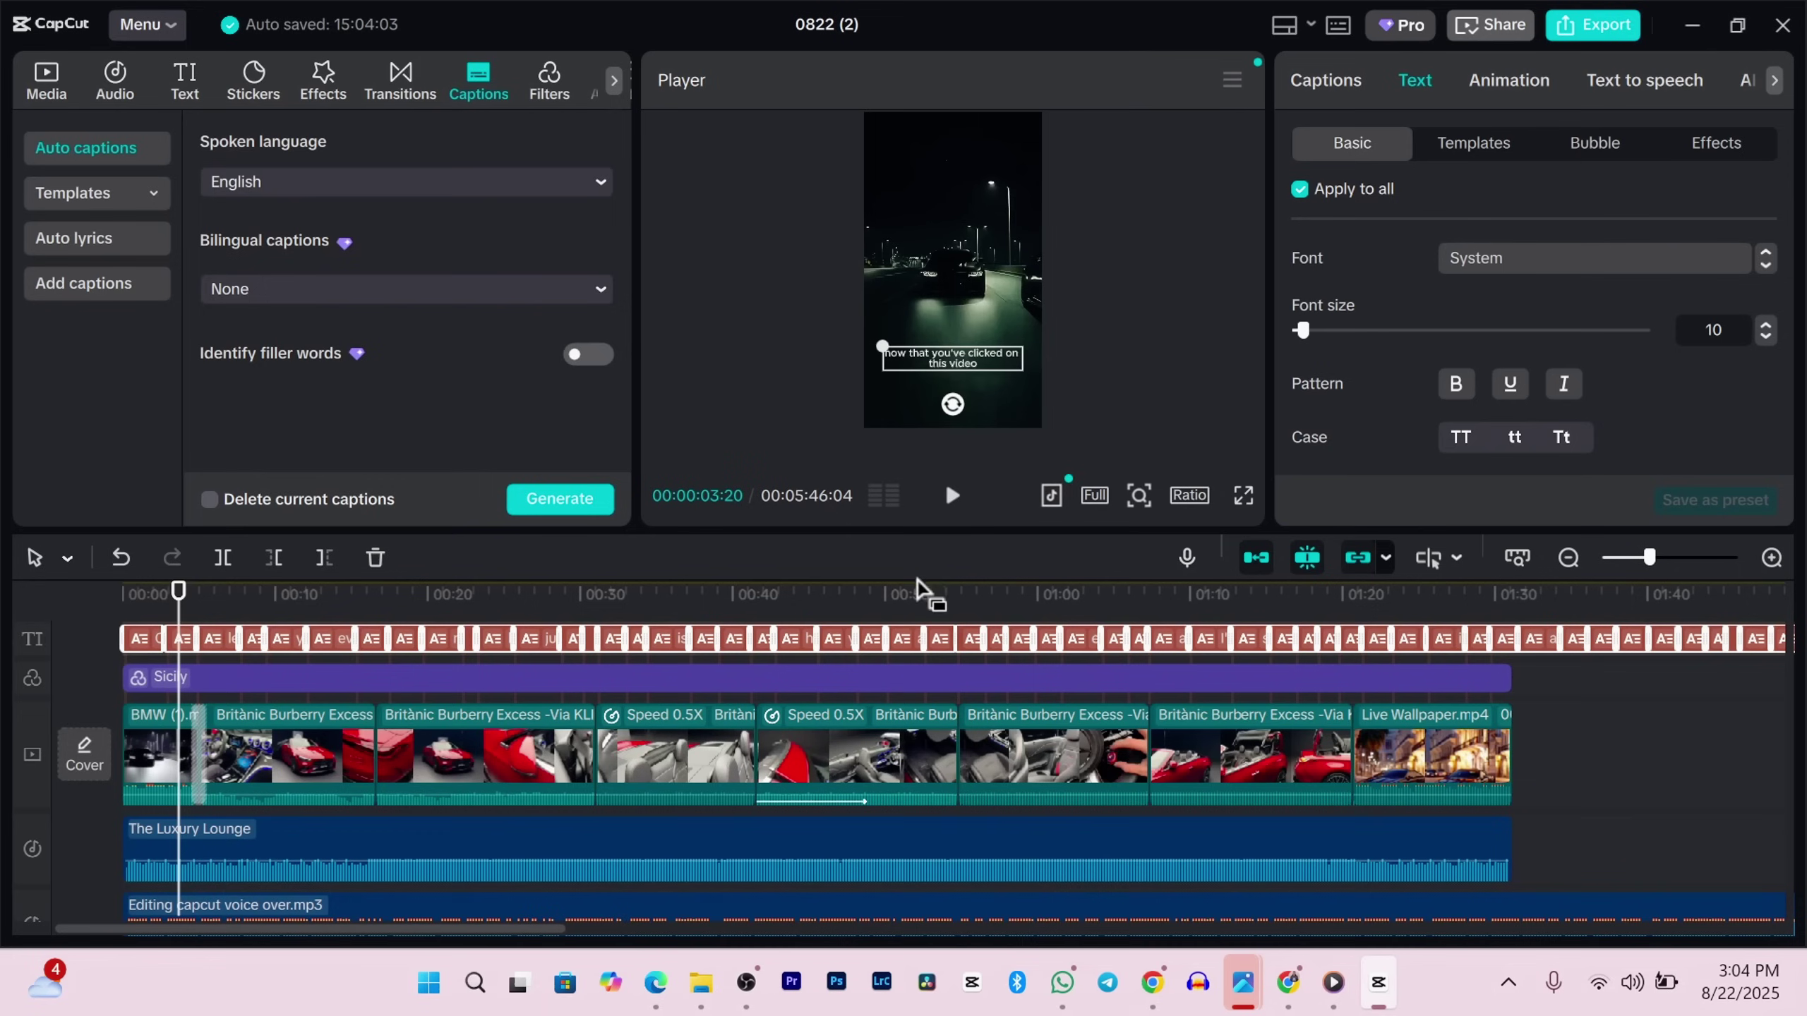
{"action": "left_click", "coordinate": [1575, 260]}
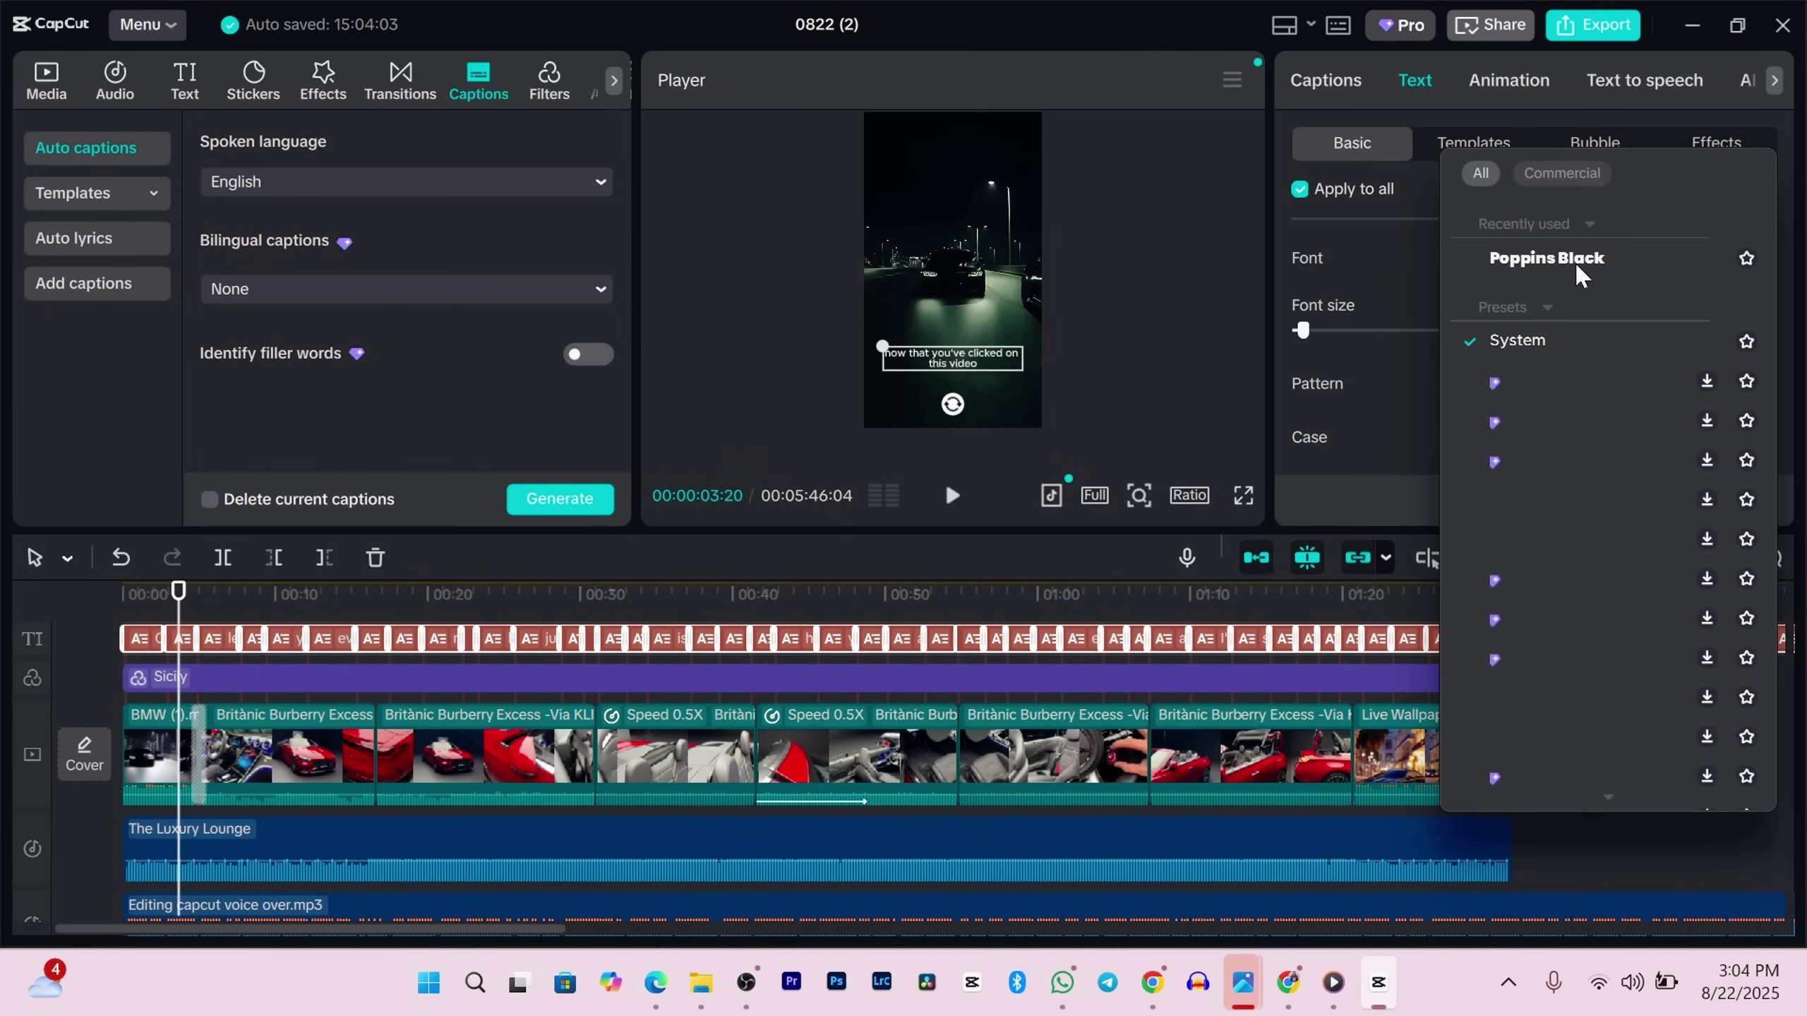
{"action": "left_click", "coordinate": [1546, 258]}
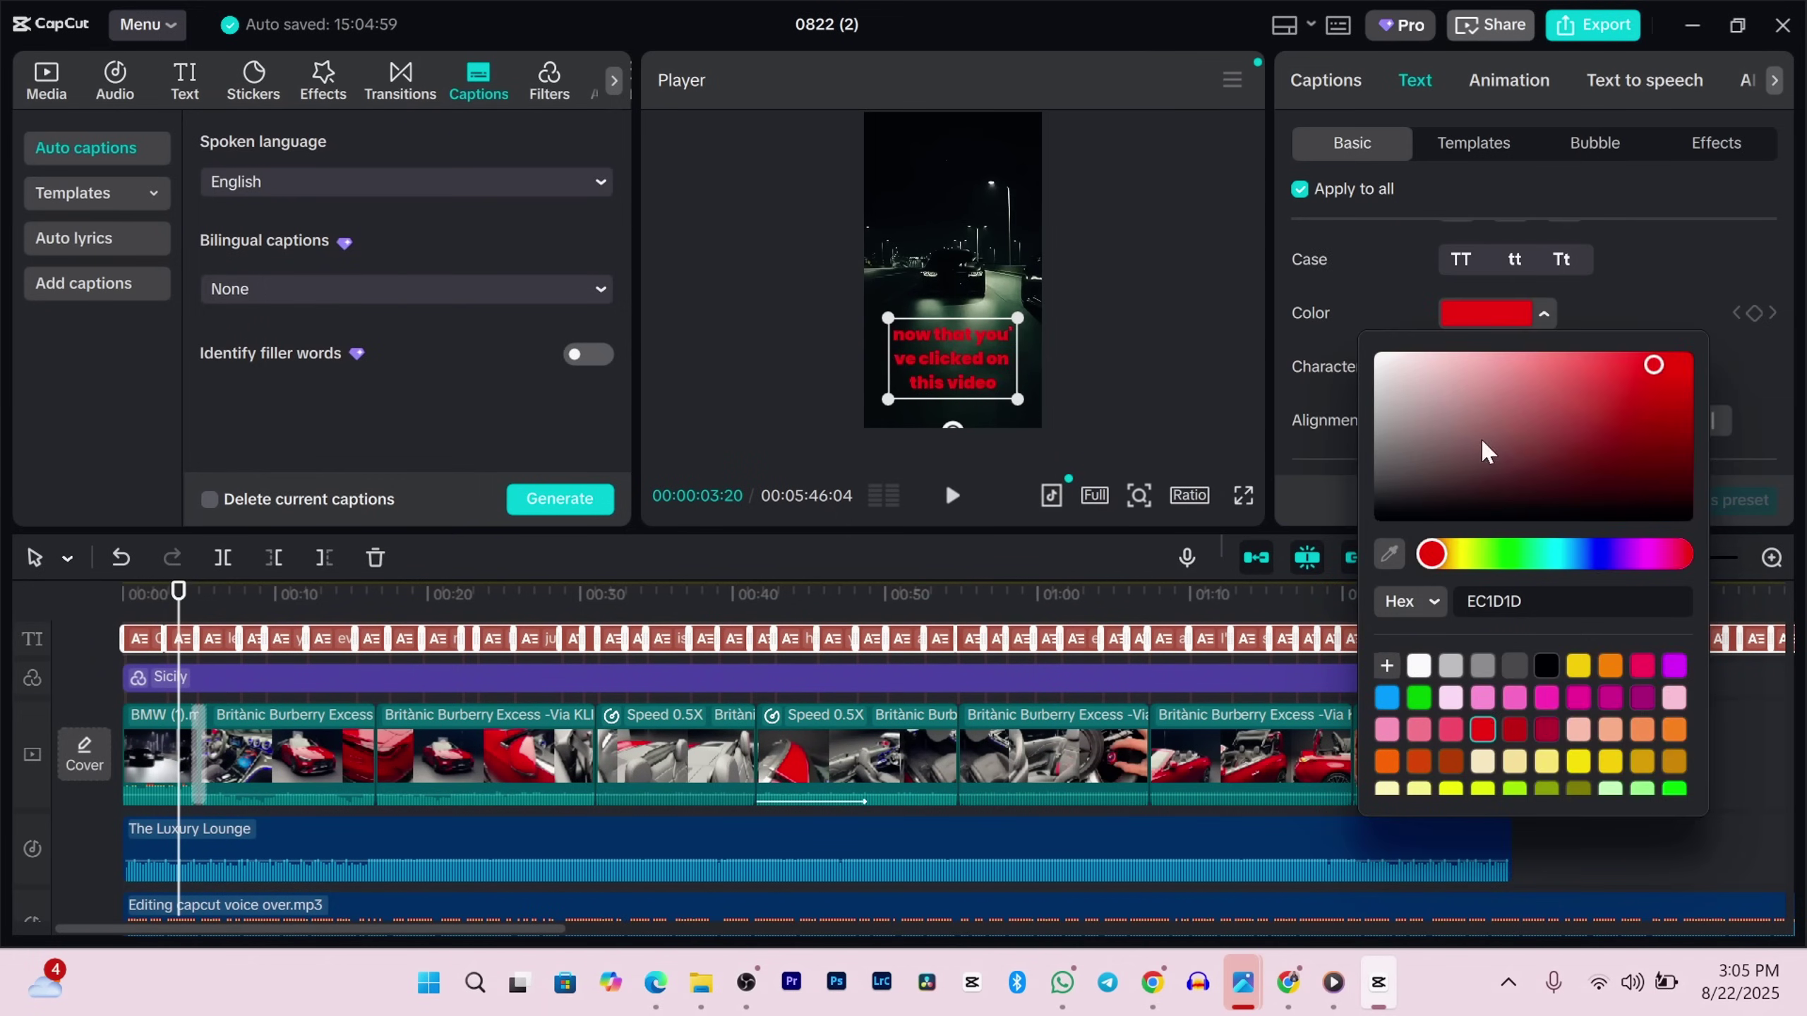
{"action": "left_click", "coordinate": [1476, 146]}
{"action": "left_click", "coordinate": [1649, 396]}
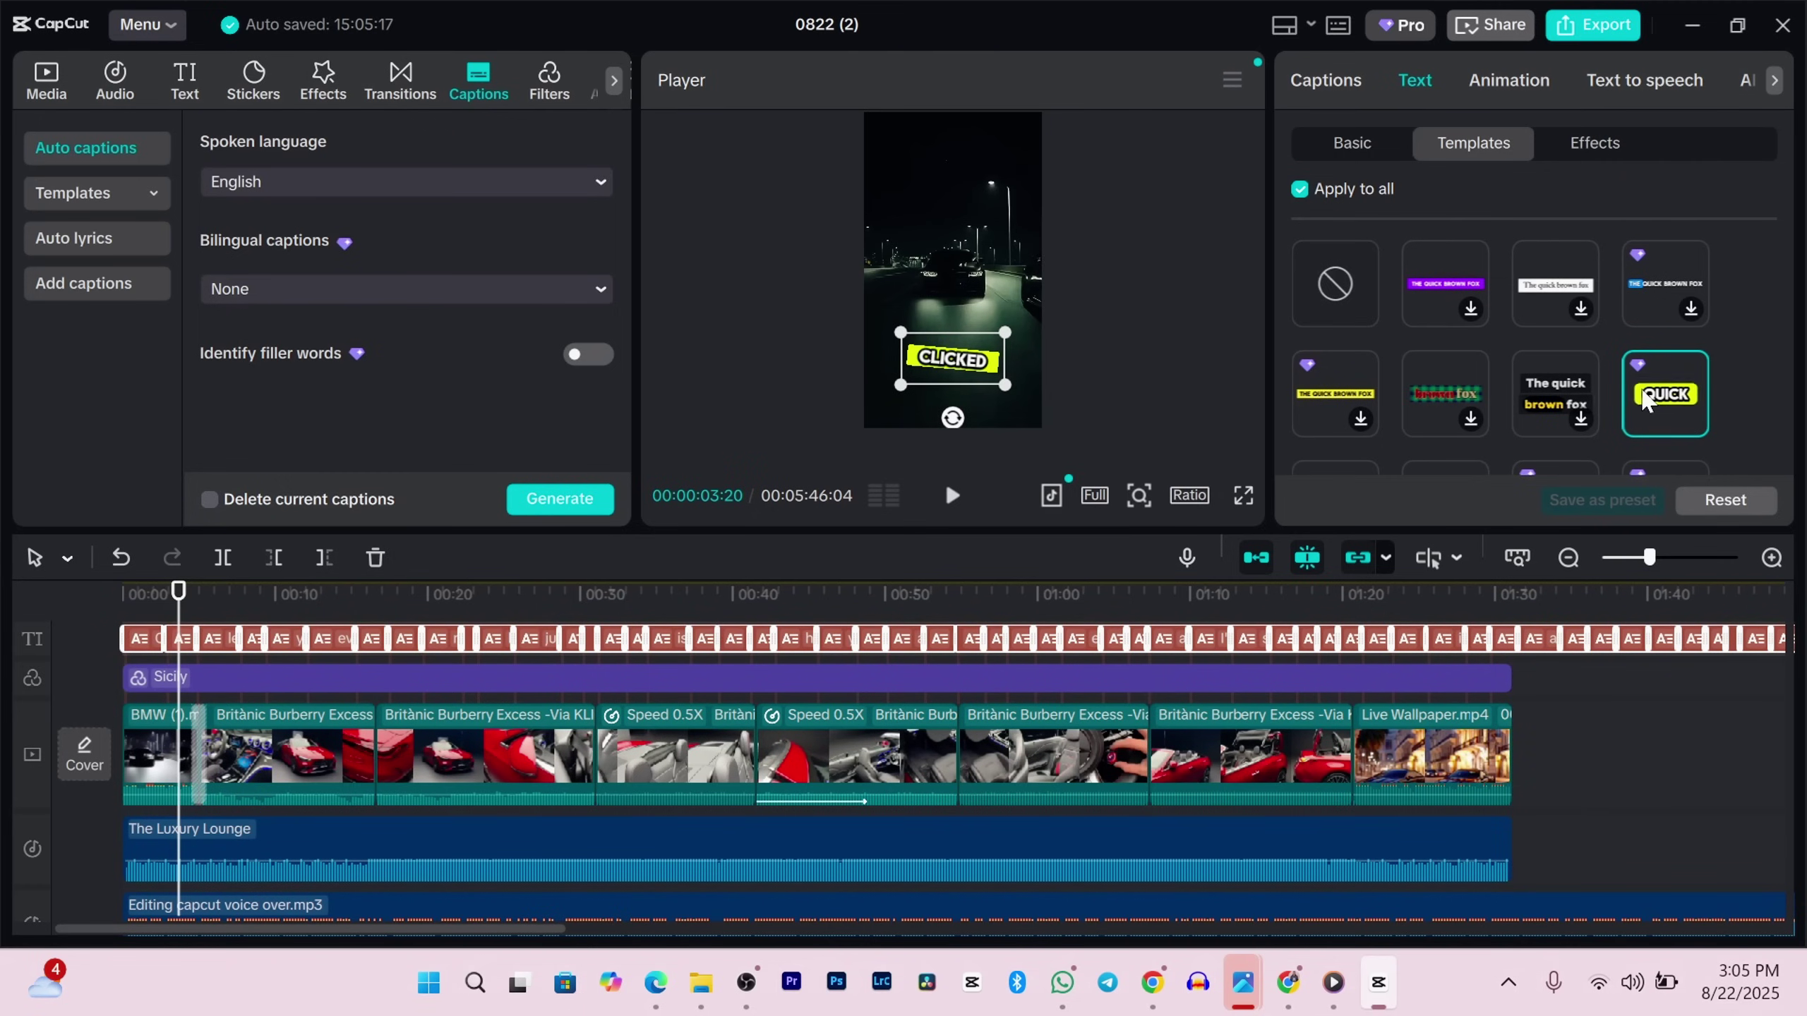
Step: Add a Default text clip reading CAPCUT TUTORIALS to the timeline
{"action": "left_click", "coordinate": [184, 78]}
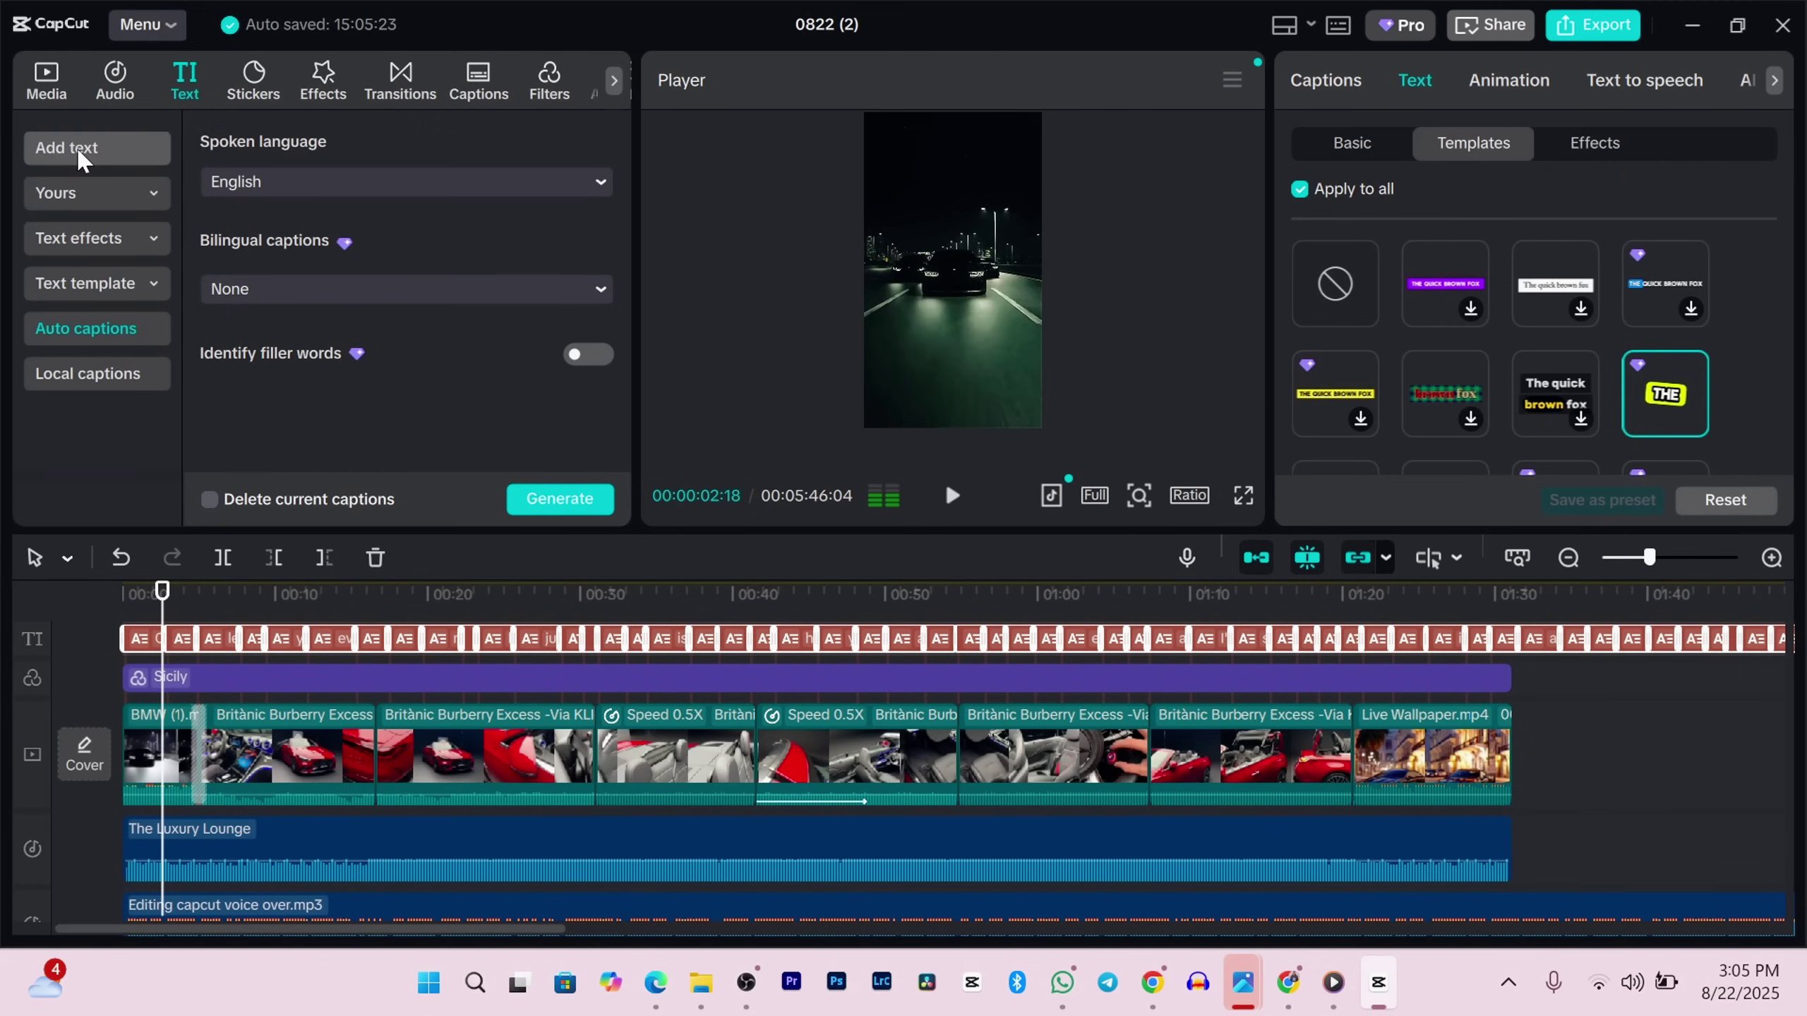
{"action": "left_click", "coordinate": [80, 151]}
{"action": "left_click", "coordinate": [302, 231]}
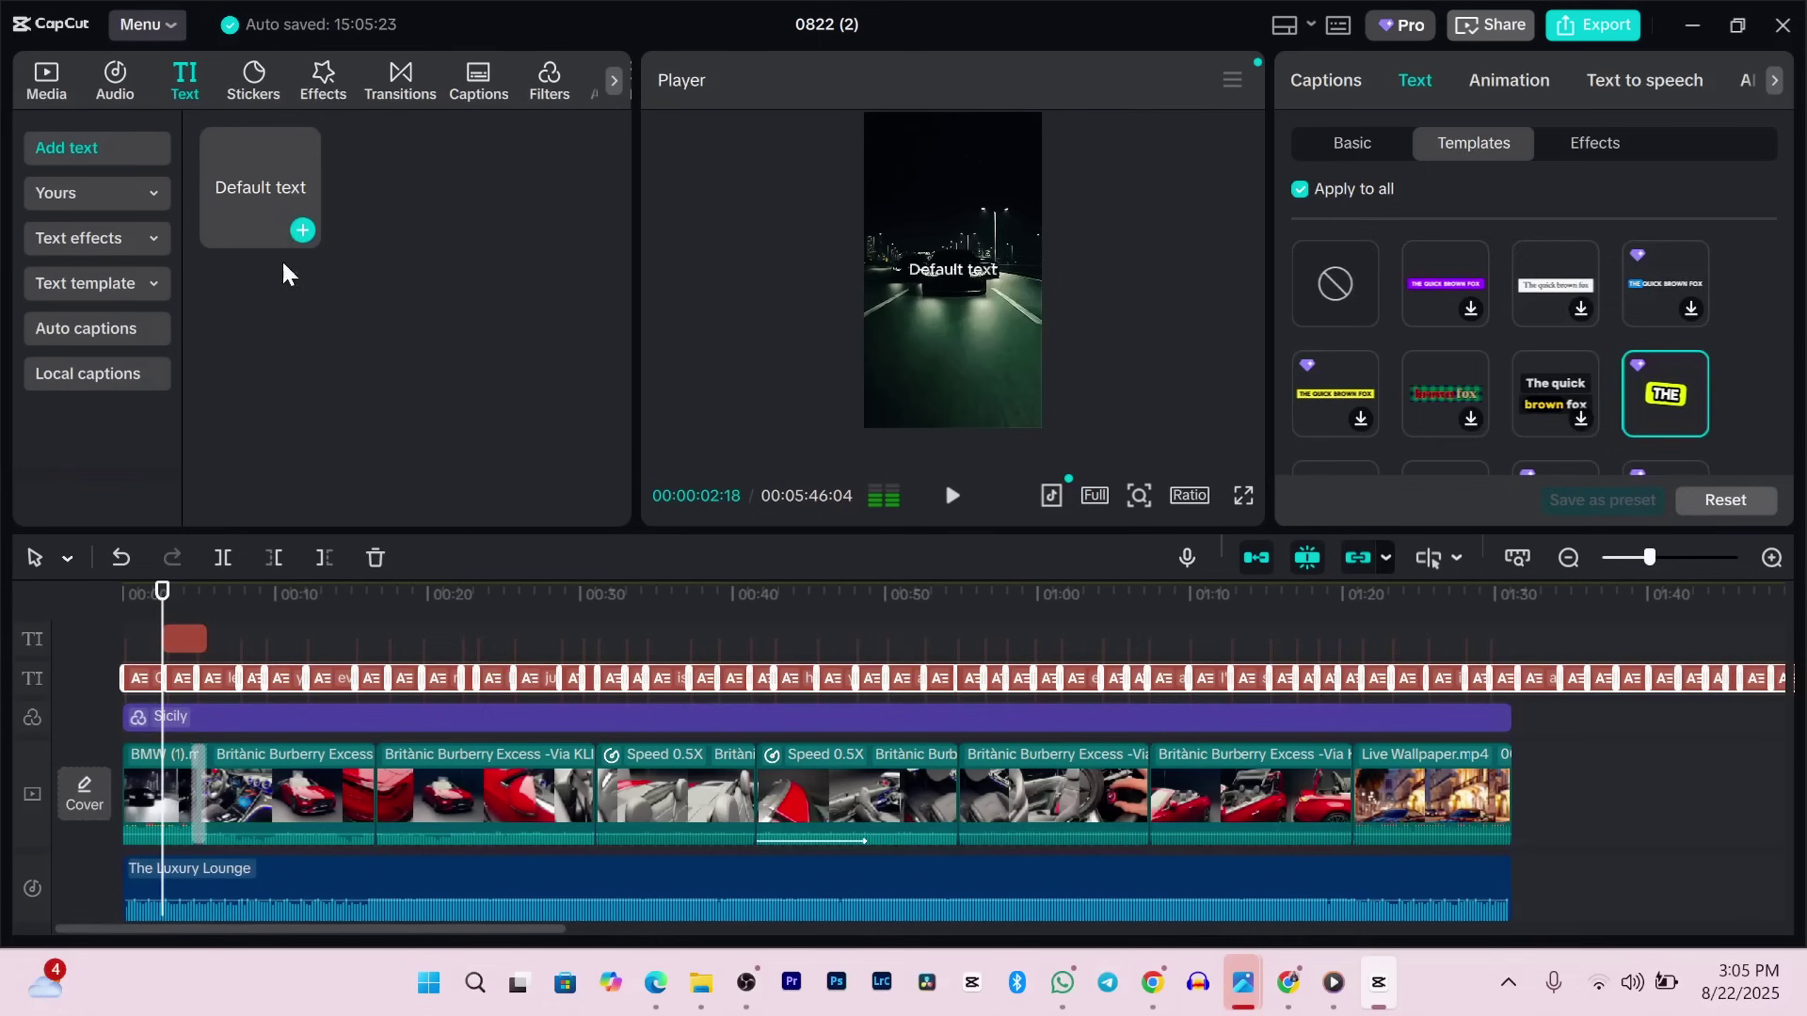
{"action": "type", "text": "CAPCUT TUTORIALS"}
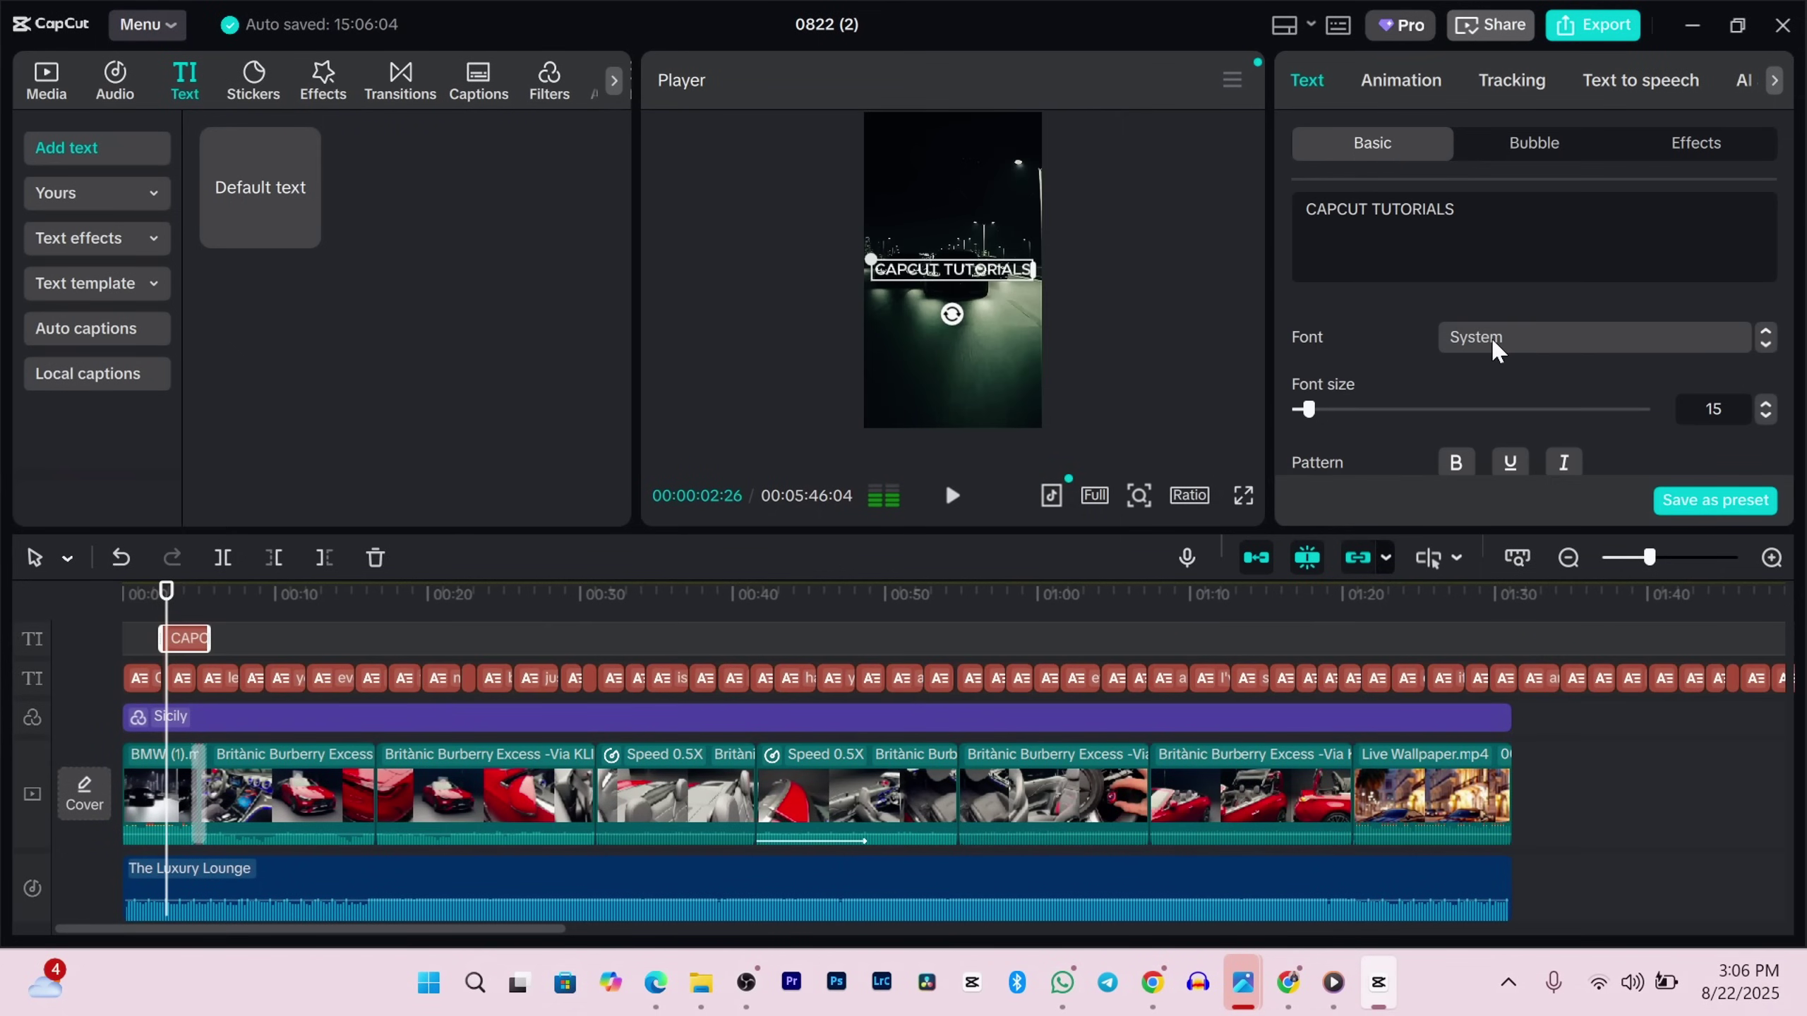
Step: Style the title in Poppins Black, yellow FFDC00, at font size 21
{"action": "left_click", "coordinate": [1491, 336]}
{"action": "left_click", "coordinate": [1491, 384]}
{"action": "scroll", "coordinate": [1491, 385], "scroll_direction": "down", "scroll_amount": 1}
{"action": "left_click", "coordinate": [1543, 292]}
{"action": "left_click", "coordinate": [1577, 740]}
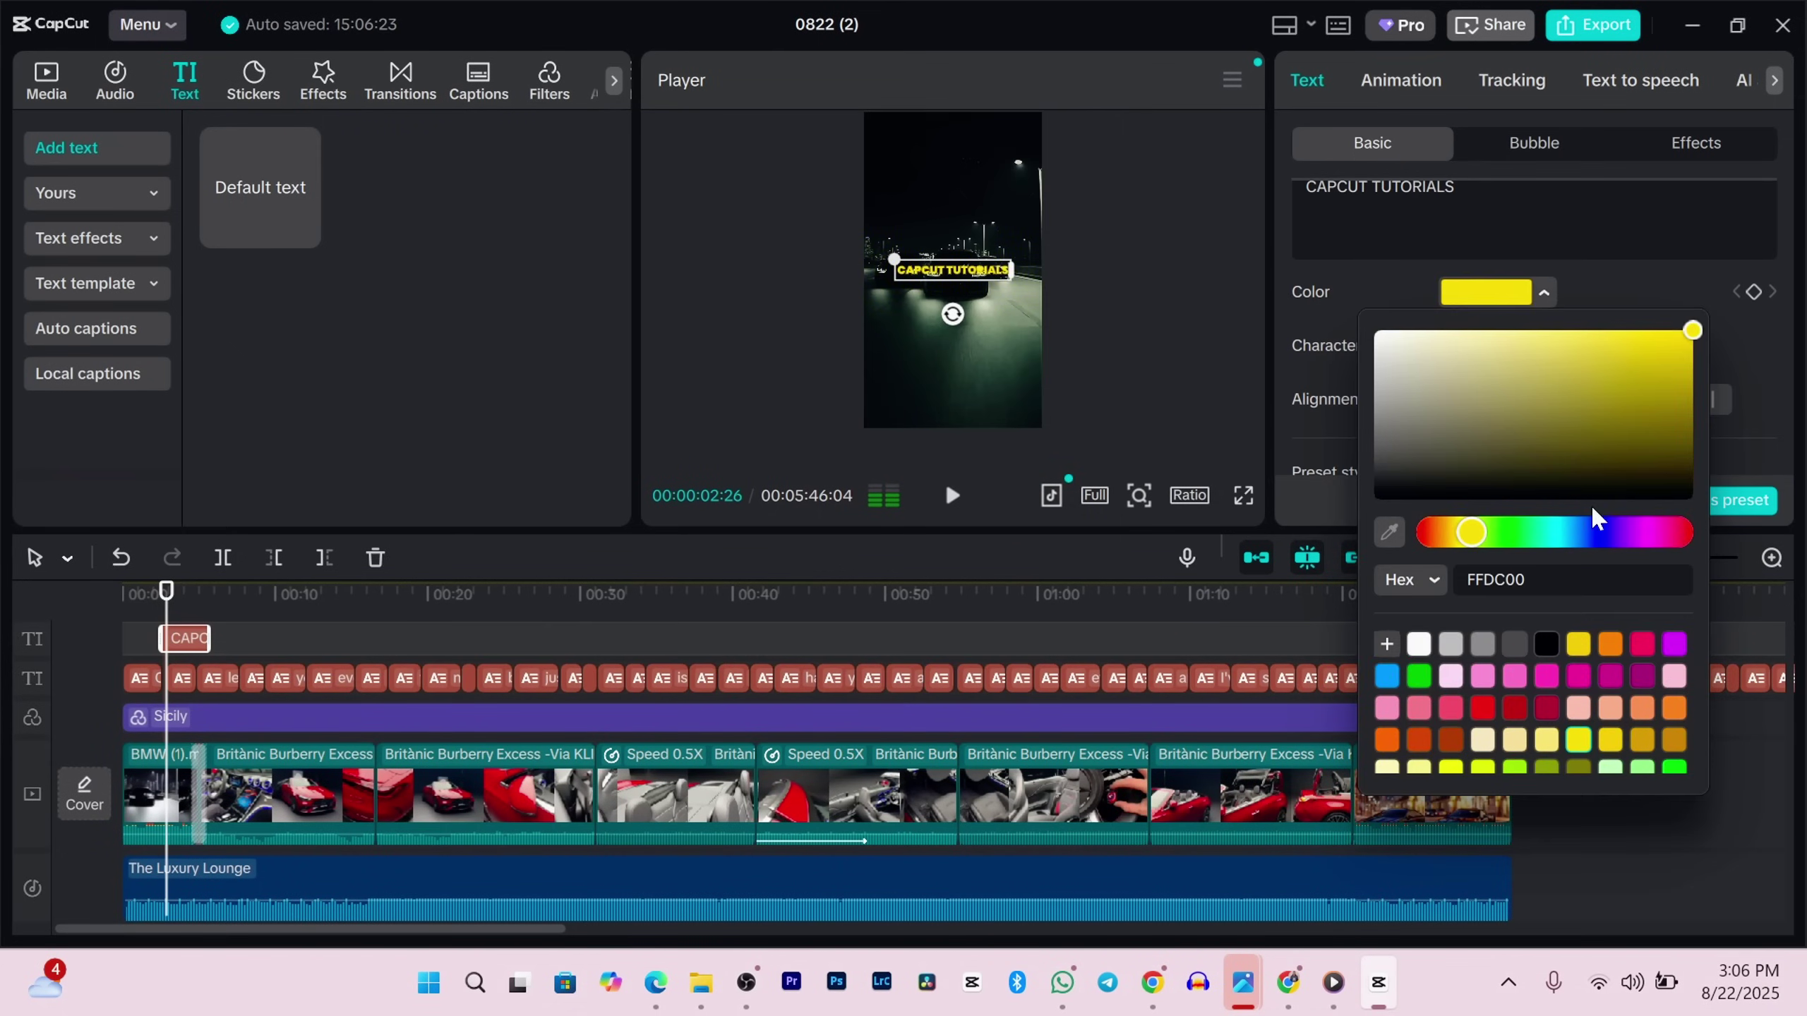
{"action": "left_click", "coordinate": [1485, 293]}
{"action": "scroll", "coordinate": [1351, 370], "scroll_direction": "up", "scroll_amount": 1}
{"action": "left_click_drag", "start_coordinate": [1305, 410], "coordinate": [1315, 410]}
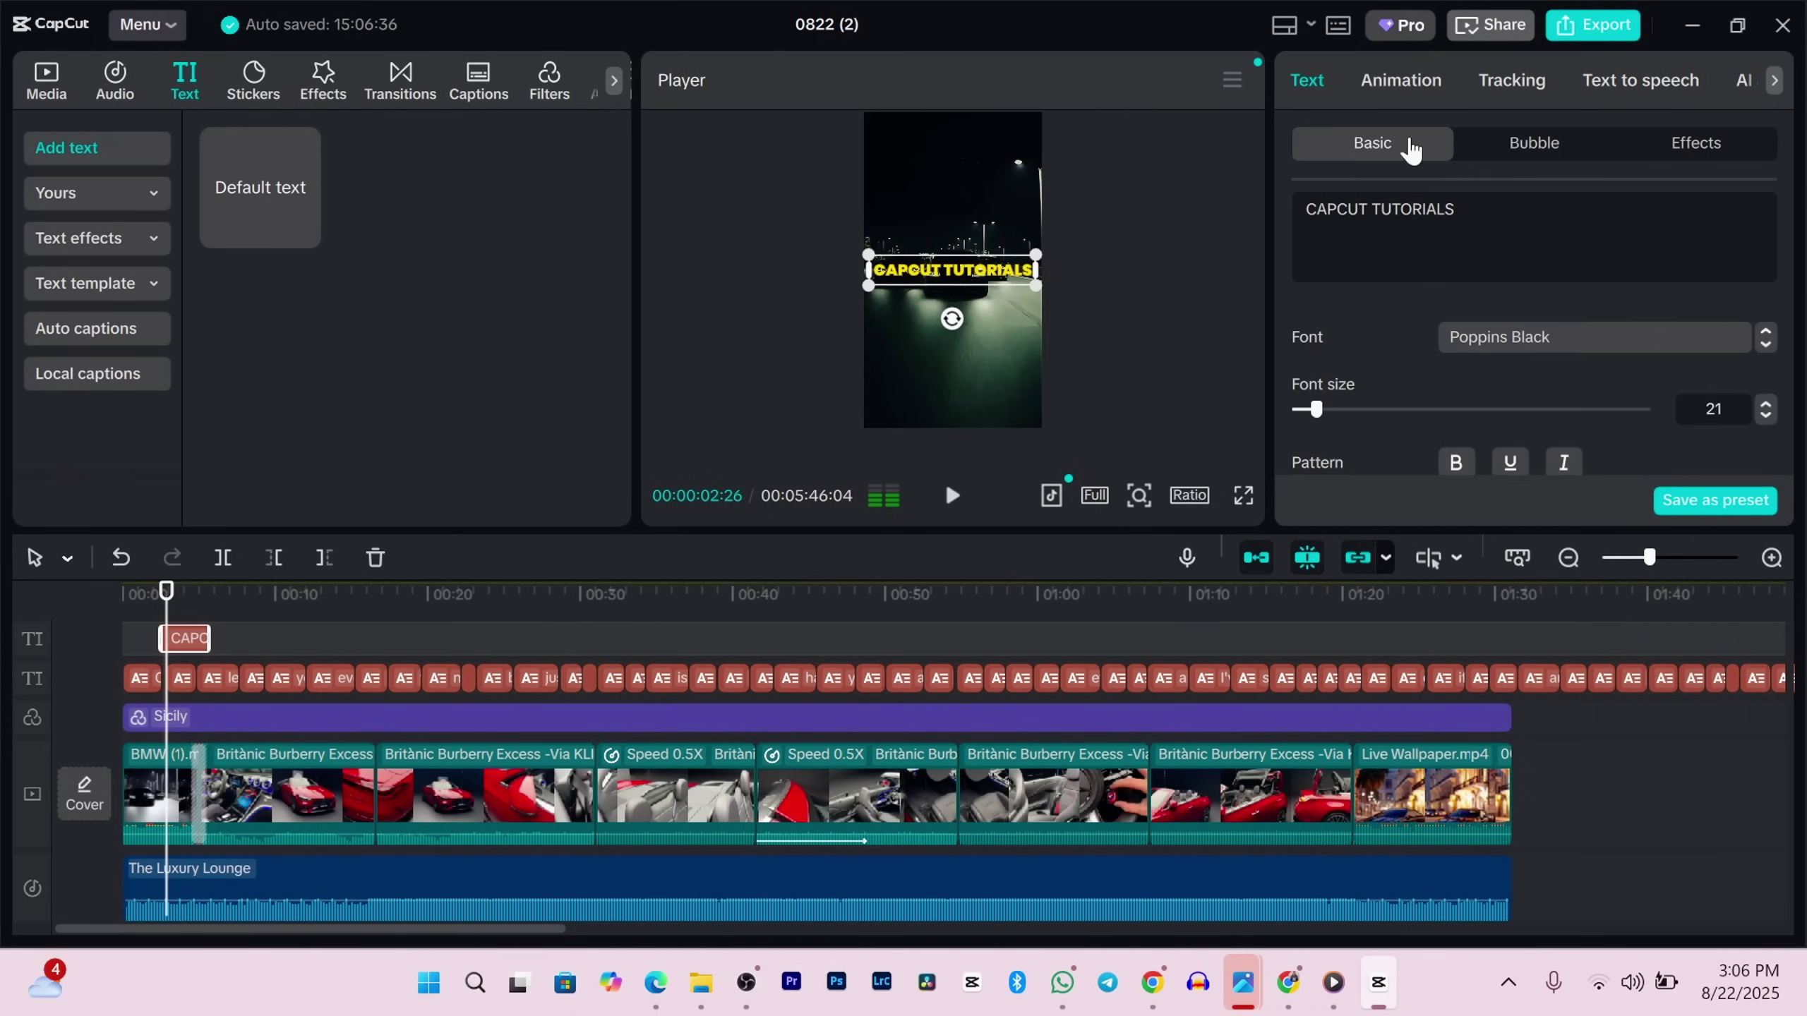
{"action": "left_click", "coordinate": [1398, 75]}
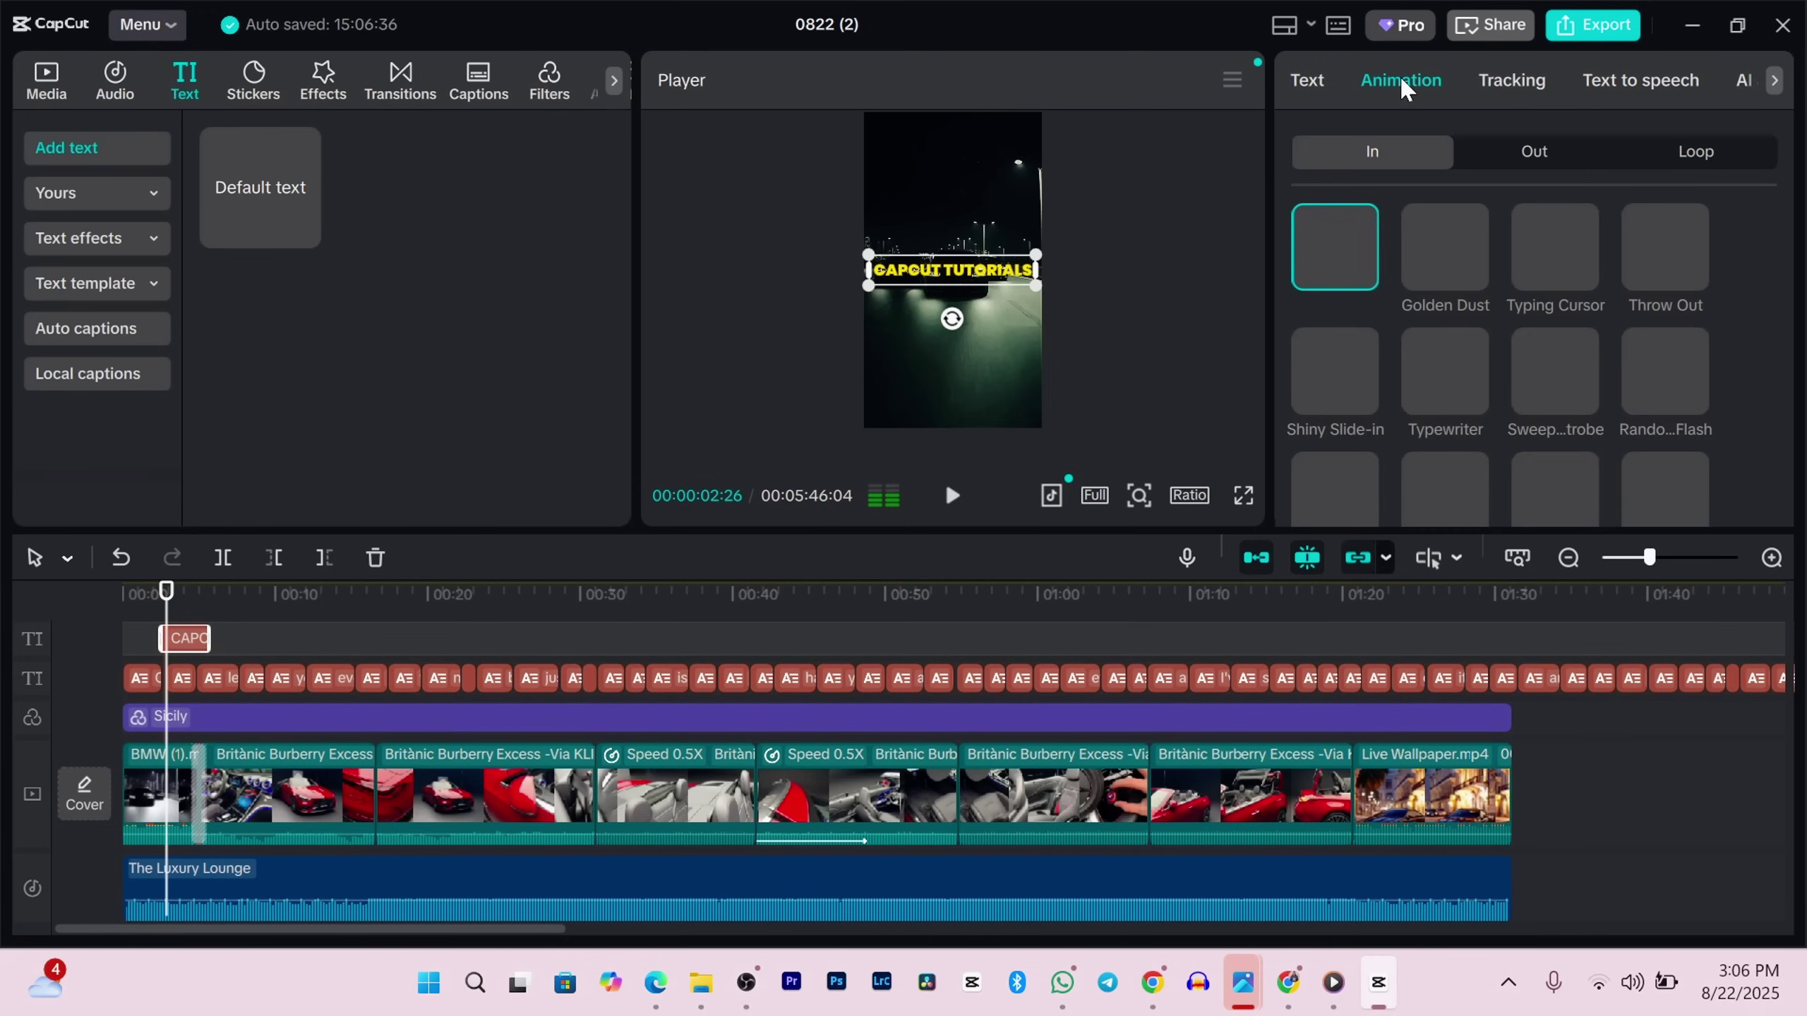
Step: Give the CAPCUT TUTORIALS title a 0.5s Shiny Slide-in entrance animation
{"action": "left_click", "coordinate": [1336, 377]}
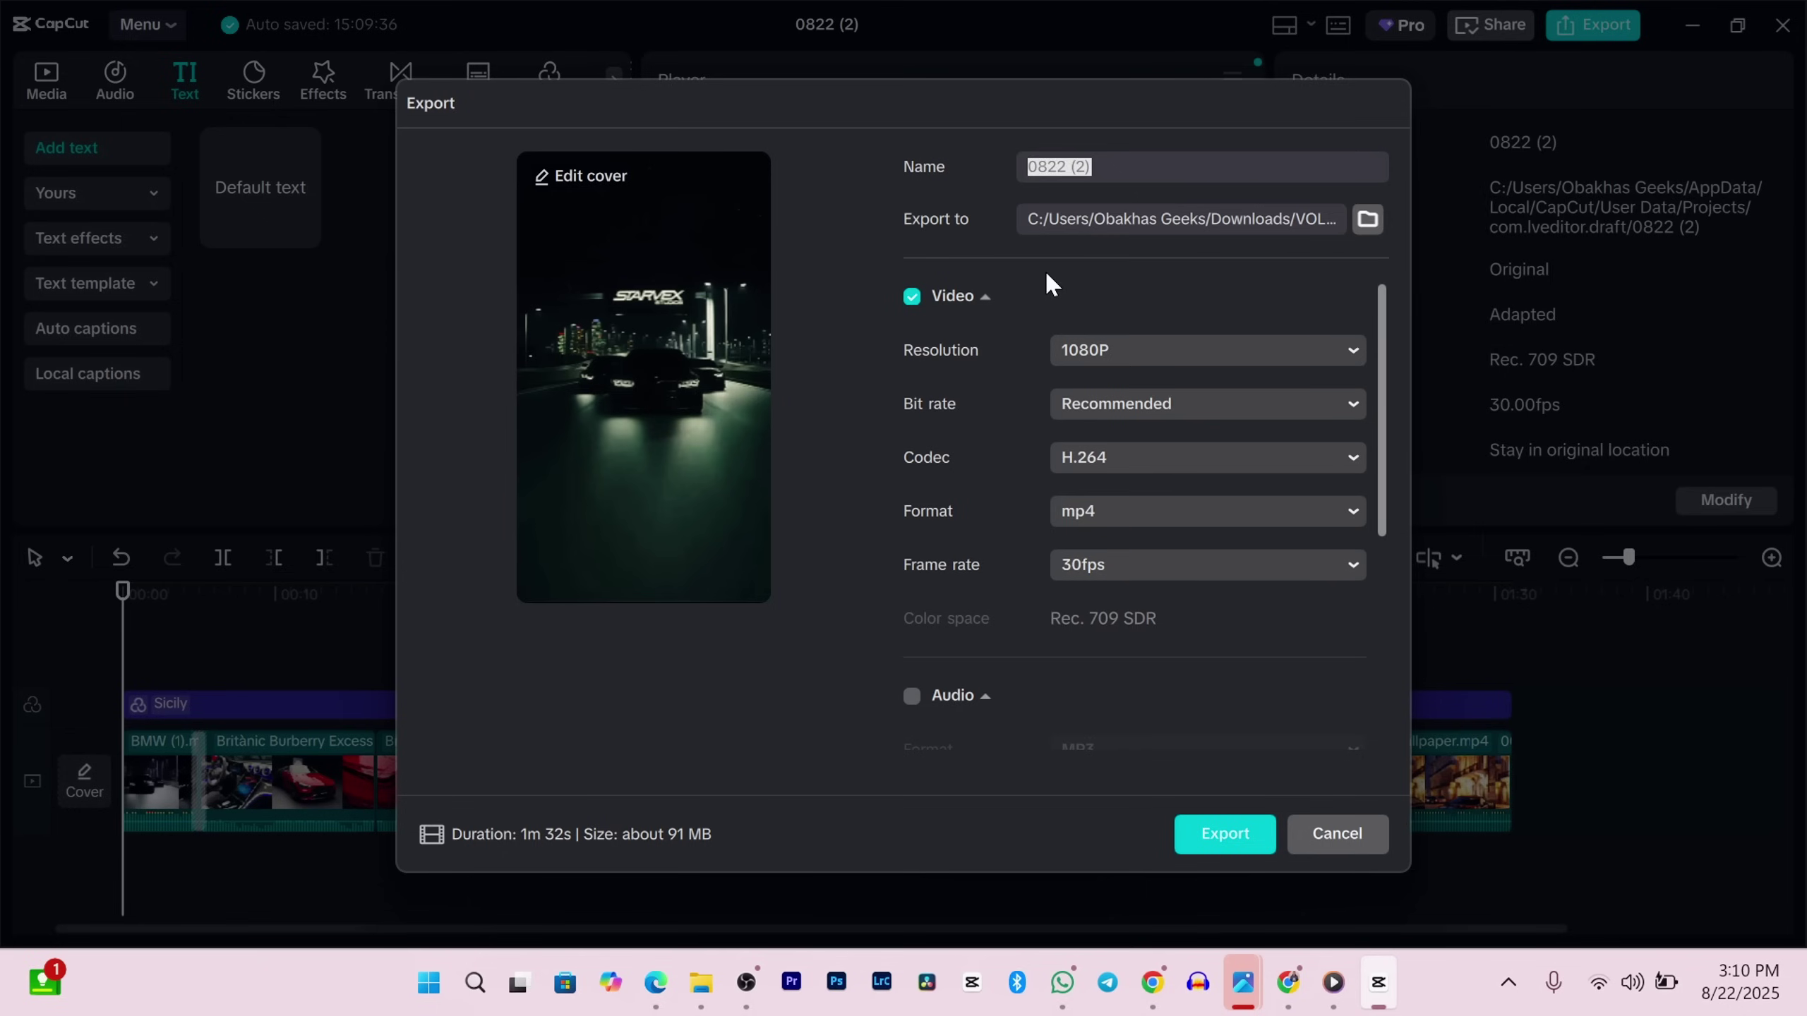
Step: Name the export CAPCUT TUTORIAL and keep the resolution at 1080P
{"action": "type", "text": "CAPCUT TUTORIAL"}
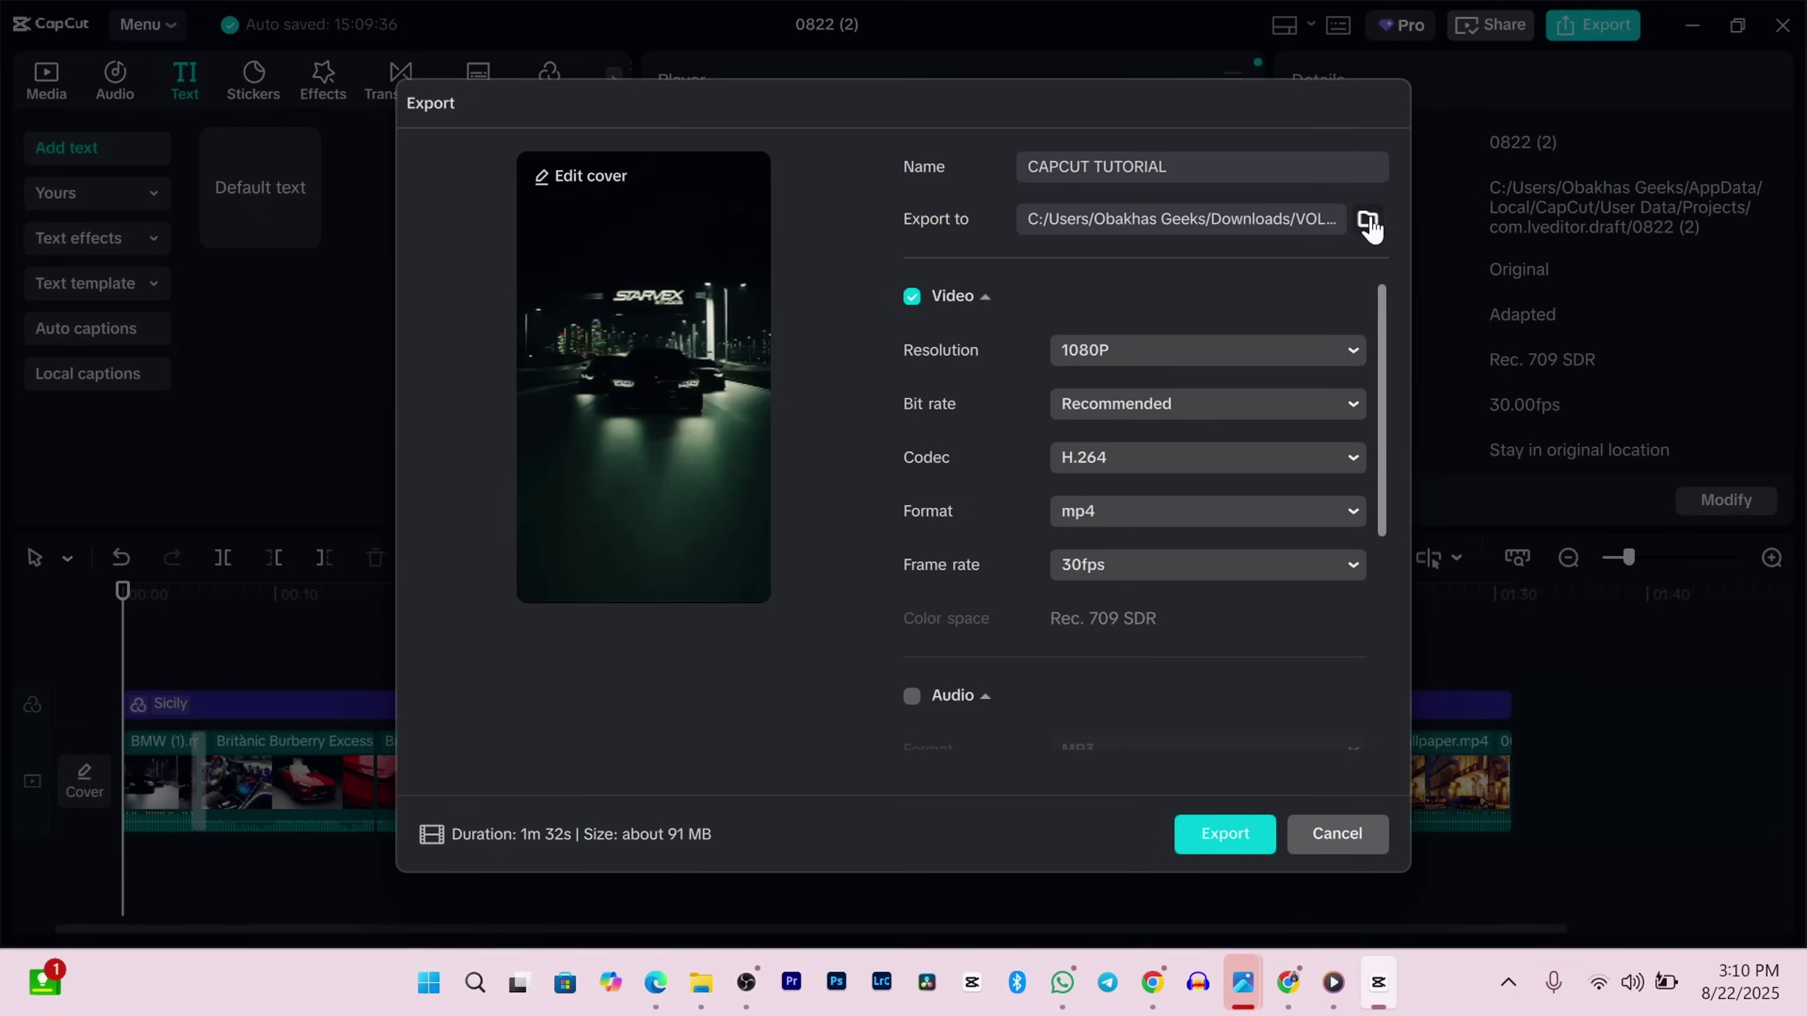
{"action": "left_click", "coordinate": [1326, 348]}
{"action": "left_click", "coordinate": [1326, 347]}
{"action": "left_click", "coordinate": [1327, 347]}
{"action": "left_click", "coordinate": [1066, 472]}
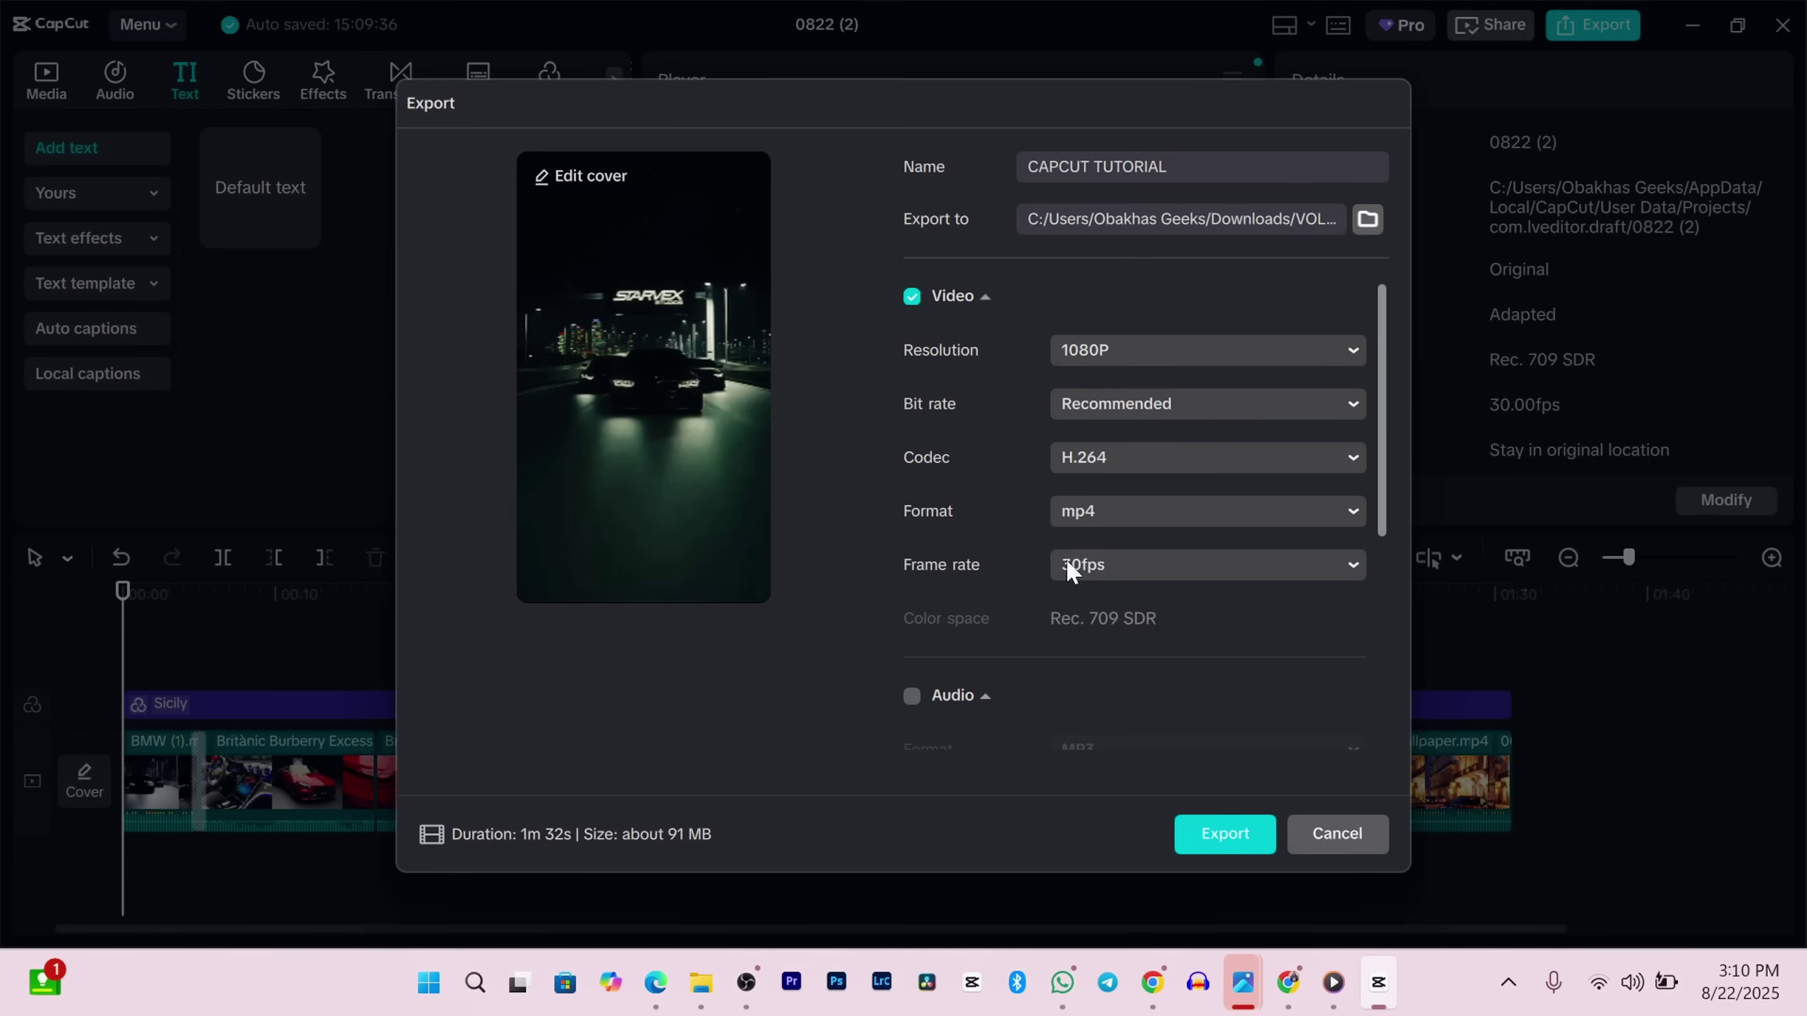